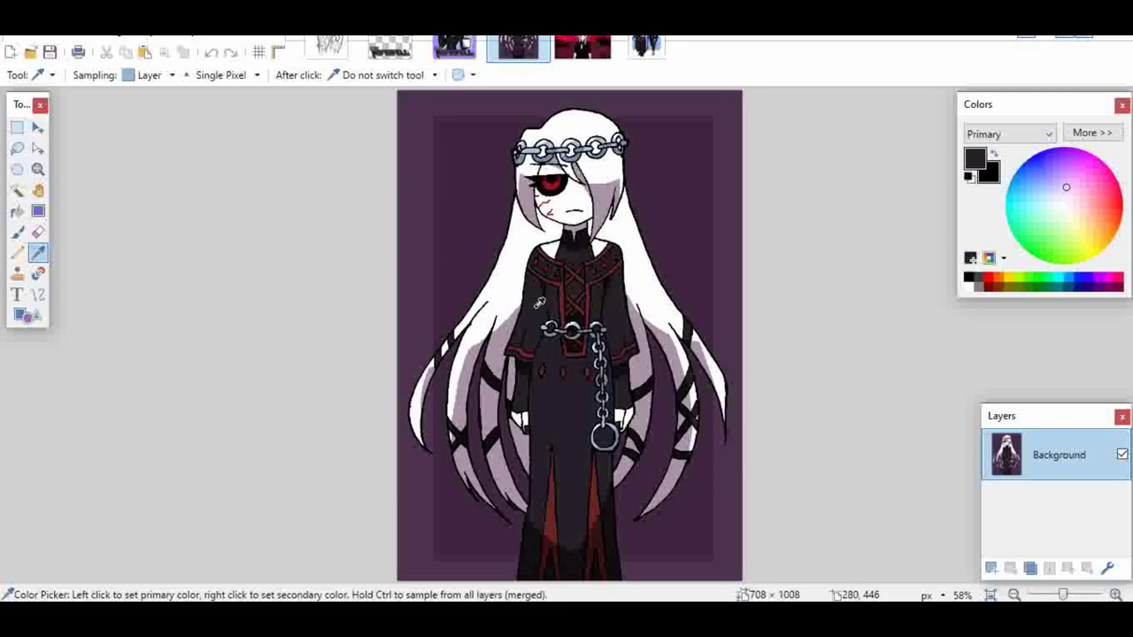
# Switch to the line-art image and try filling the robe area beside the collar with the dark colour.
pyautogui.click(328, 46)
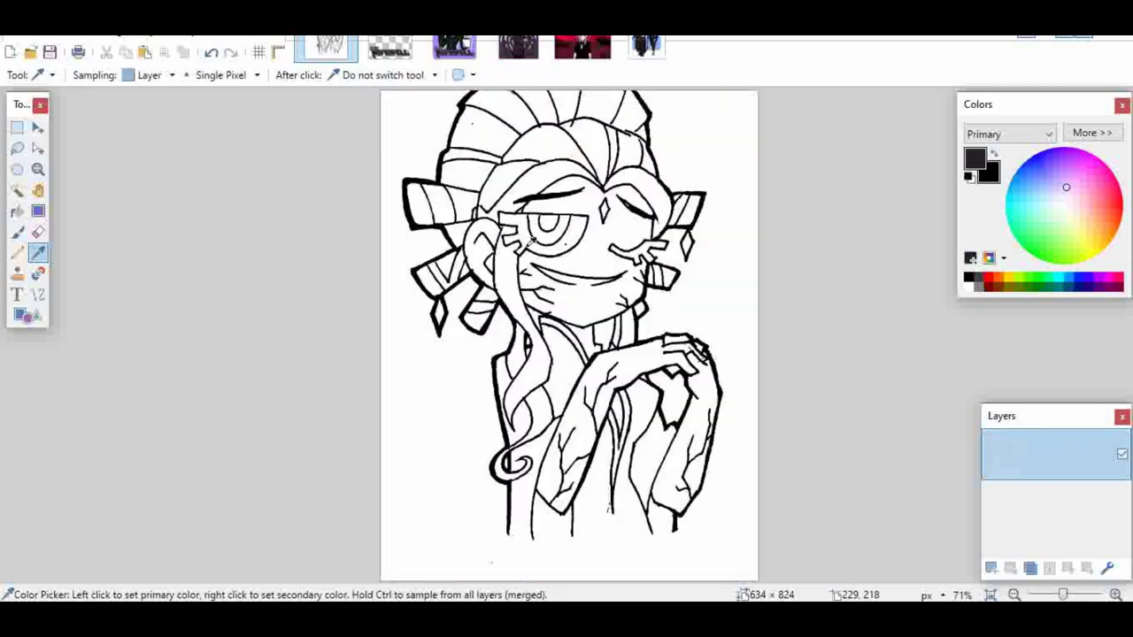
pyautogui.press('f')
pyautogui.click(566, 372)
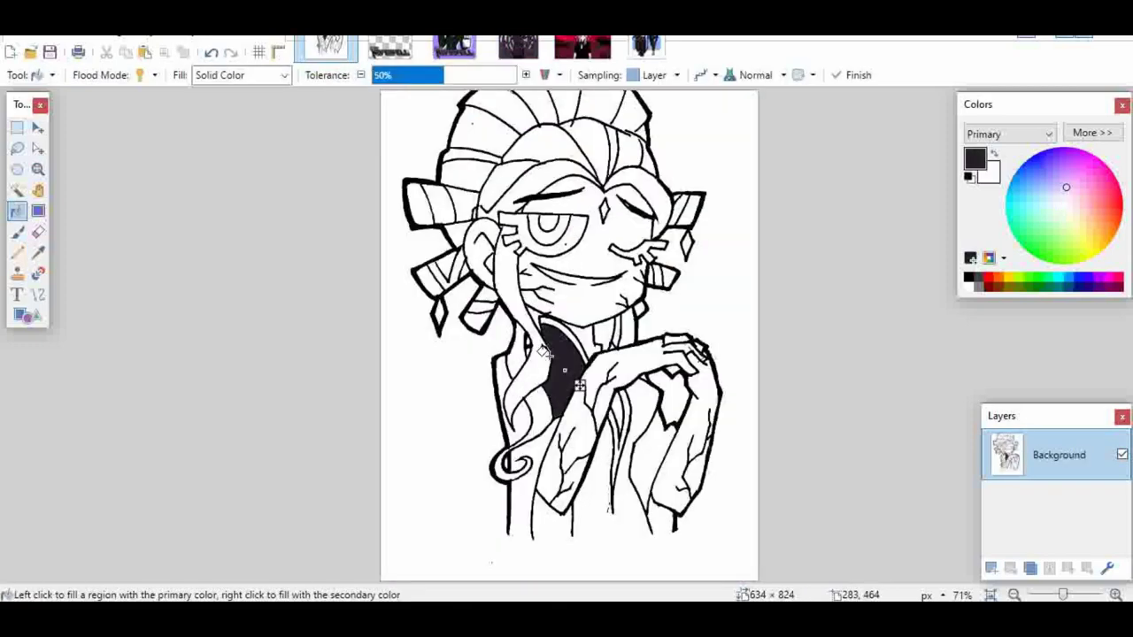
pyautogui.hotkey('ctrl', 'z')
# Raise the line art's contrast to 100 with Brightness / Contrast, leaving brightness at 0.
pyautogui.click(215, 37)
pyautogui.click(236, 94)
pyautogui.moveTo(529, 323); pyautogui.dragTo(664, 328)
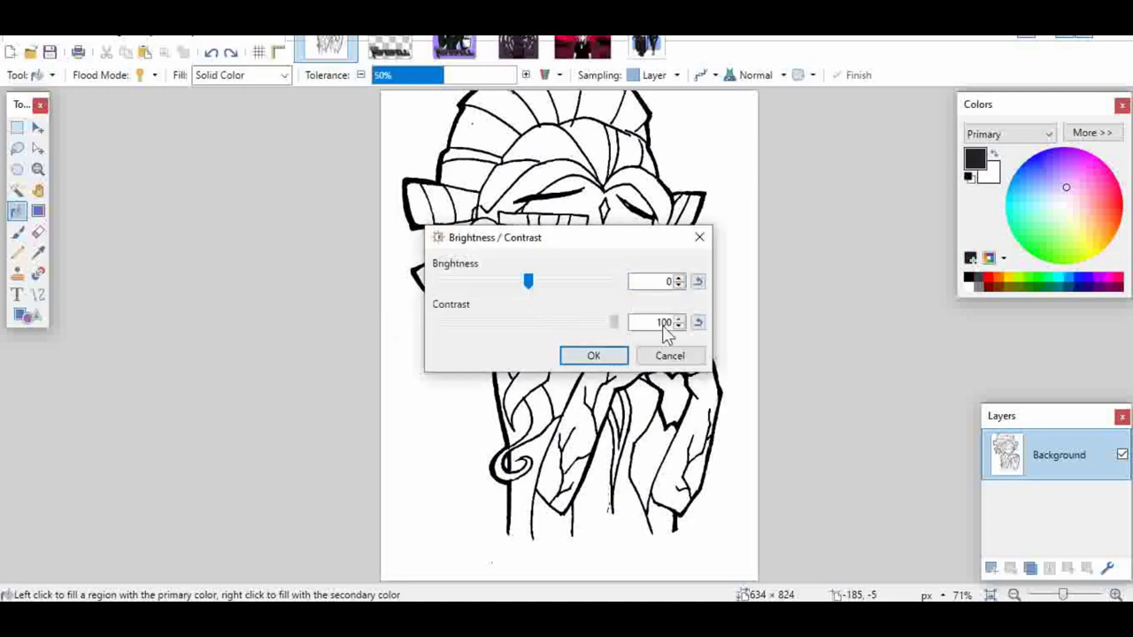
pyautogui.click(593, 355)
# Fill the robe's chest, shoulder and the gaps between the long hair strands with the dark purple-grey colour.
pyautogui.press('z')
pyautogui.moveTo(471, 310); pyautogui.dragTo(699, 431)
pyautogui.press('f')
pyautogui.click(499, 321)
pyautogui.click(263, 367)
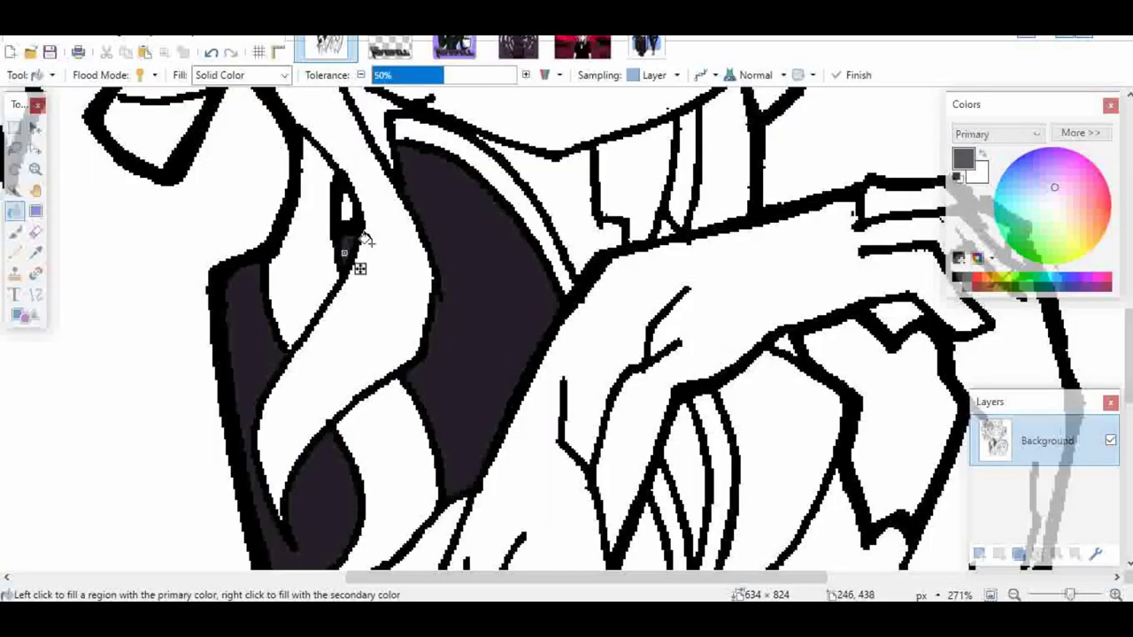
# Set up the Recolor tool with brush size 11, secondary colour sampling and 6% tolerance.
pyautogui.scroll(-10, 392, 222)
pyautogui.press('r')
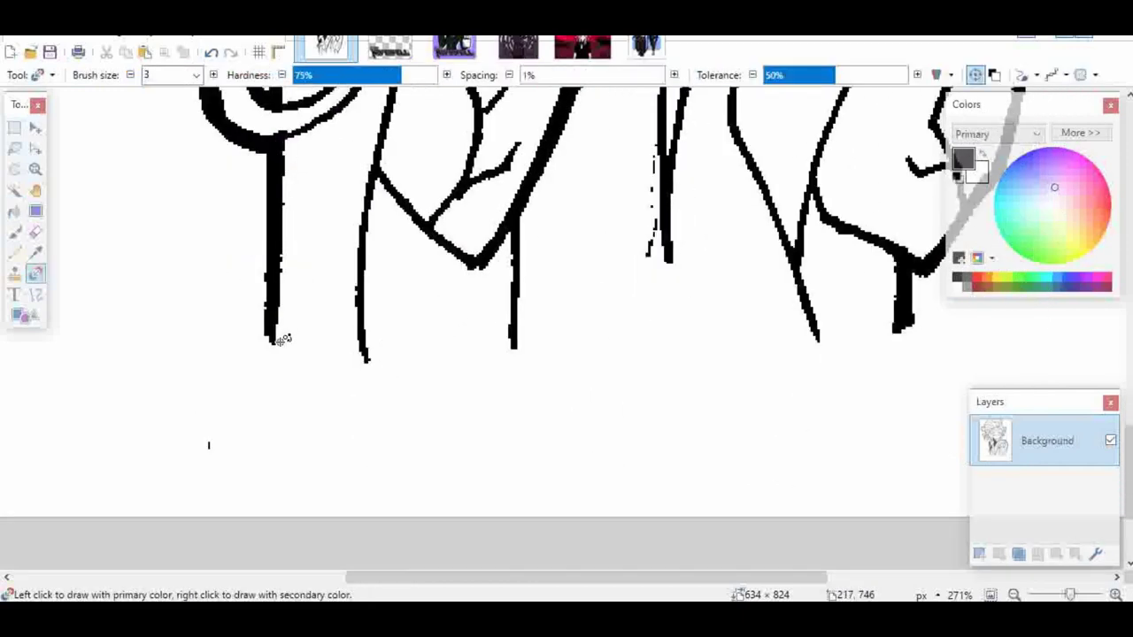
pyautogui.press(']')
pyautogui.press(']')
pyautogui.press(']')
pyautogui.press(']')
pyautogui.press(']')
pyautogui.press(']')
pyautogui.press(']')
pyautogui.press(']')
pyautogui.click(994, 75)
pyautogui.click(769, 75)
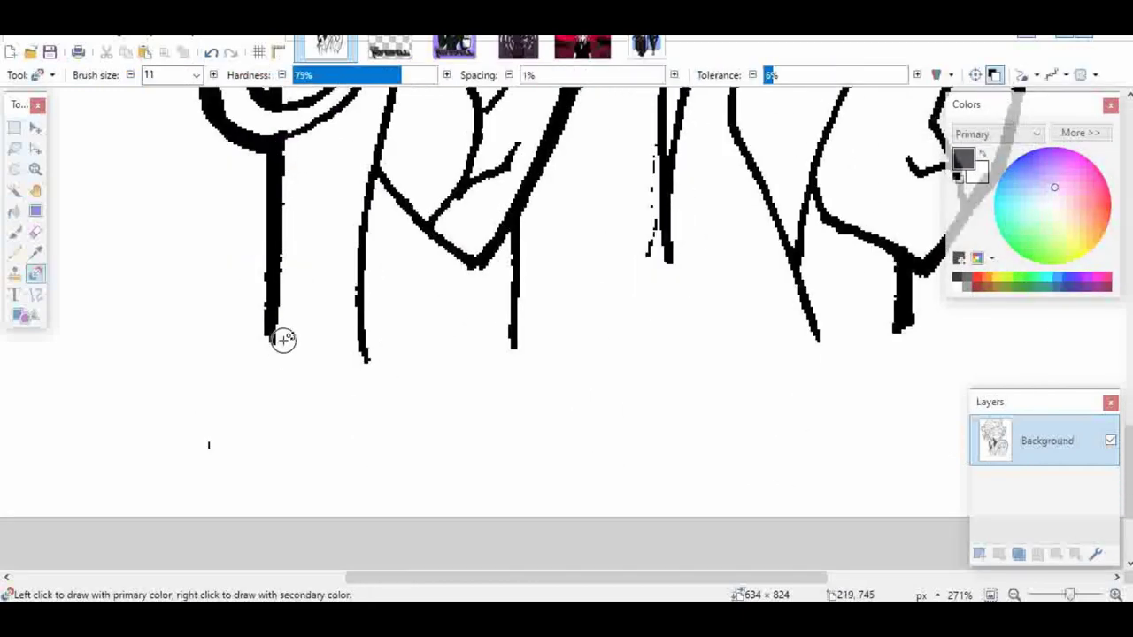
# Close the open lower edge of the narrow robe panel below the hair curl and fill the panel dark.
pyautogui.moveTo(283, 339); pyautogui.dragTo(361, 354)
pyautogui.press('f')
pyautogui.click(342, 296)
pyautogui.scroll(3, 698, 320)
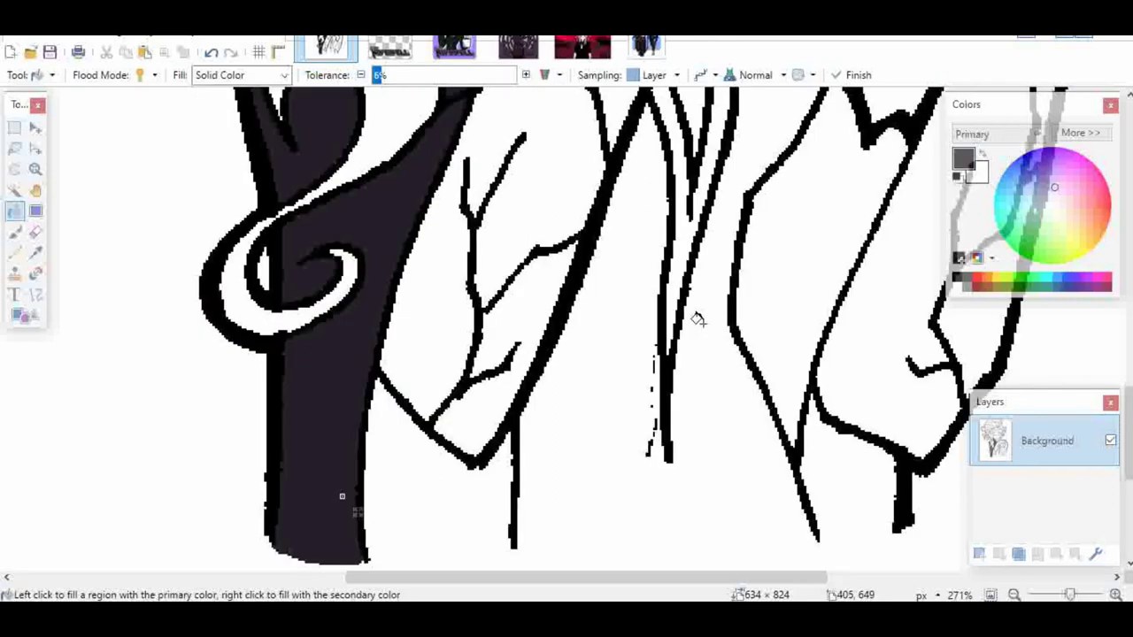
# Close the lower edge of the robe's central section between the two arms and fill it dark.
pyautogui.scroll(-3, 697, 320)
pyautogui.press('r')
pyautogui.moveTo(523, 345); pyautogui.dragTo(810, 341)
pyautogui.press('f')
pyautogui.click(731, 303)
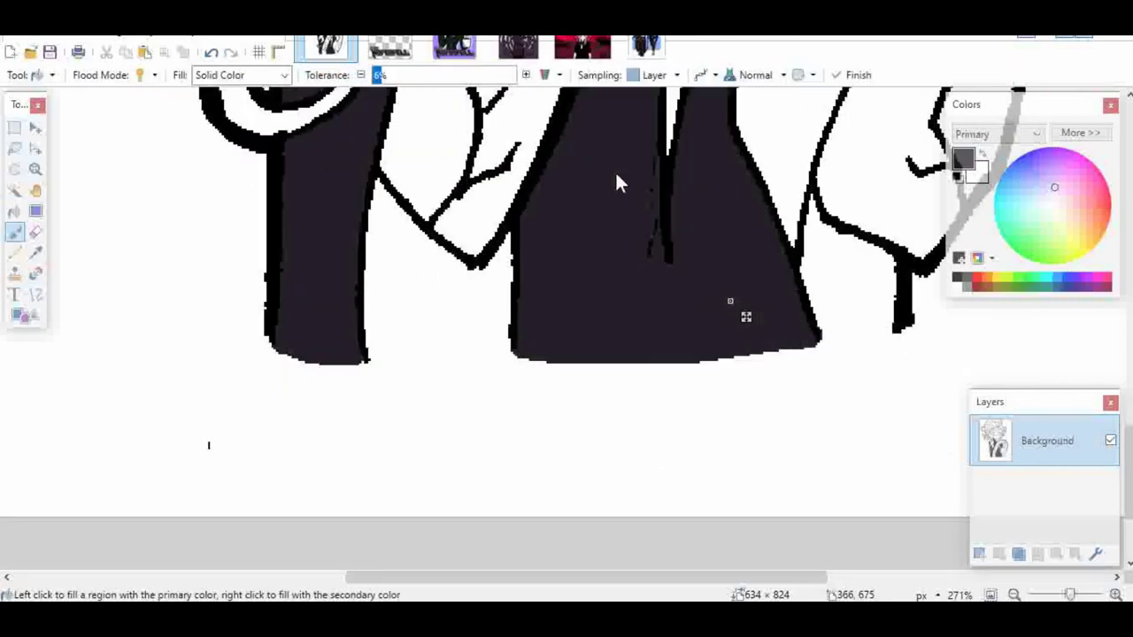
# Fill the remaining robe section beside the second forearm, below the clasped hands, with the dark colour.
pyautogui.press('r')
pyautogui.scroll(5, 888, 346)
pyautogui.press('f')
pyautogui.click(805, 370)
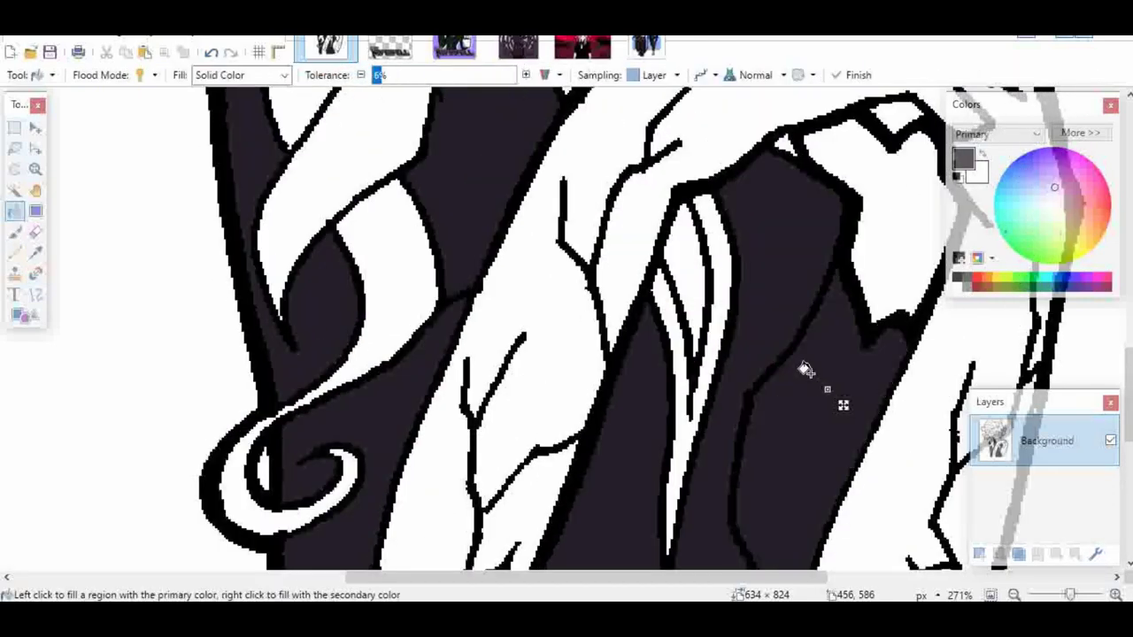
# Fill the small gap at the neck, just above the raised wrist, with the same dark colour.
pyautogui.press('k')
pyautogui.scroll(5, 689, 367)
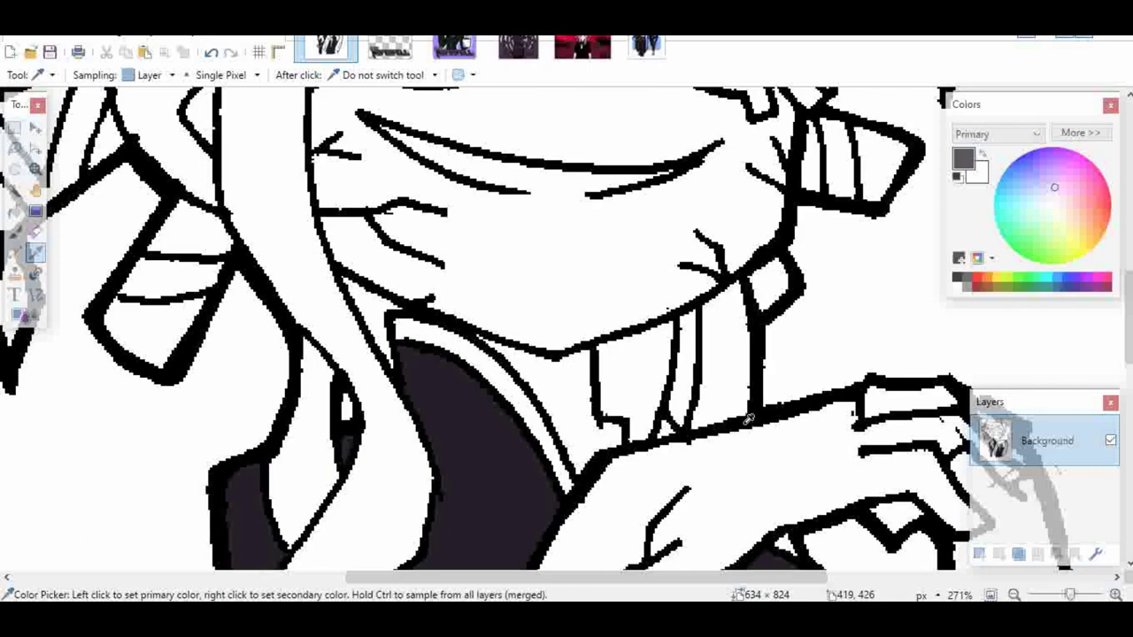
pyautogui.click(1015, 596)
pyautogui.click(1015, 596)
pyautogui.click(1016, 595)
pyautogui.click(1015, 596)
pyautogui.click(1015, 596)
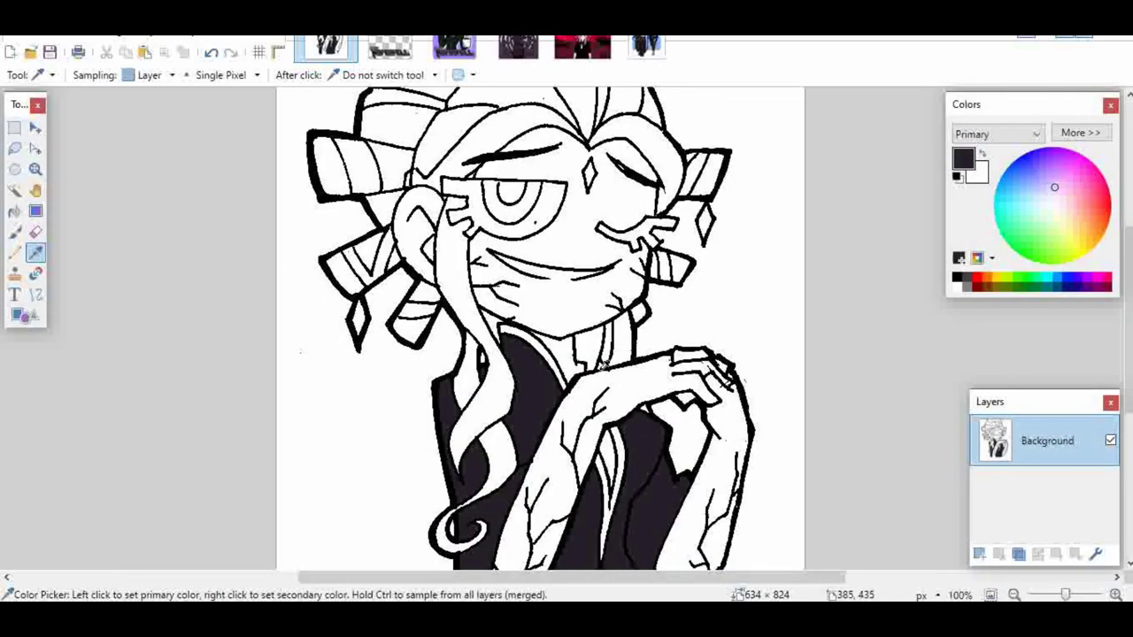
pyautogui.press('f')
# Sample black from the eyebrow and fill the open eye's outer area and the closed eye's lashes with it.
pyautogui.press('k')
pyautogui.click(489, 164)
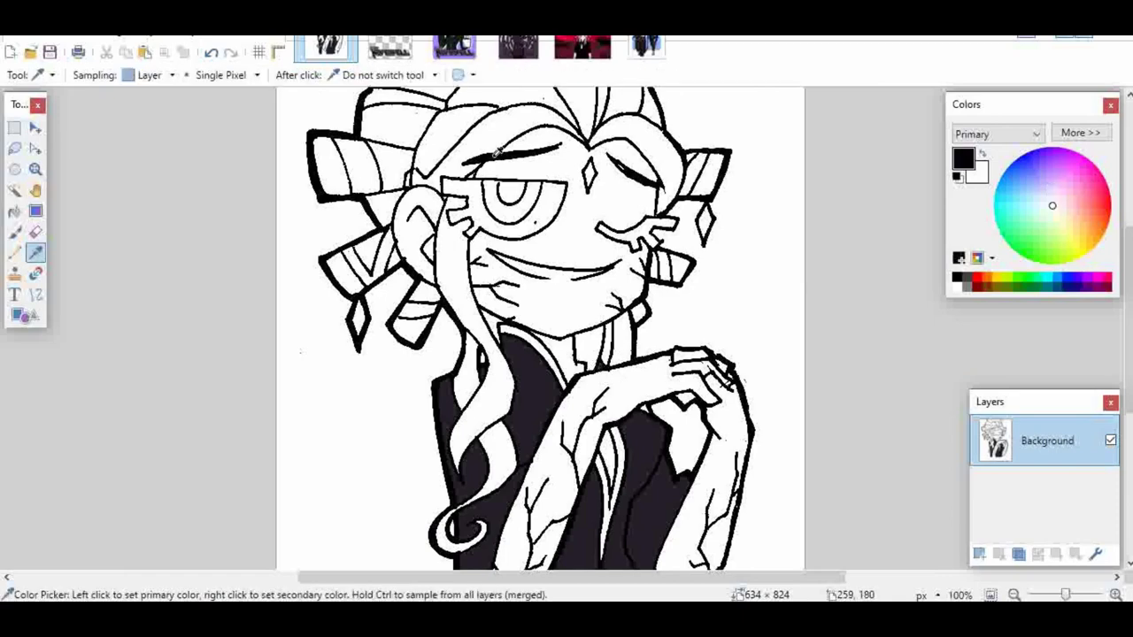
pyautogui.press('f')
pyautogui.click(487, 214)
pyautogui.click(517, 184)
pyautogui.hotkey('ctrl', 'z')
pyautogui.click(636, 238)
# Close the gap at the upper edge of the open eye's pupil and fill the pupil black.
pyautogui.press('z')
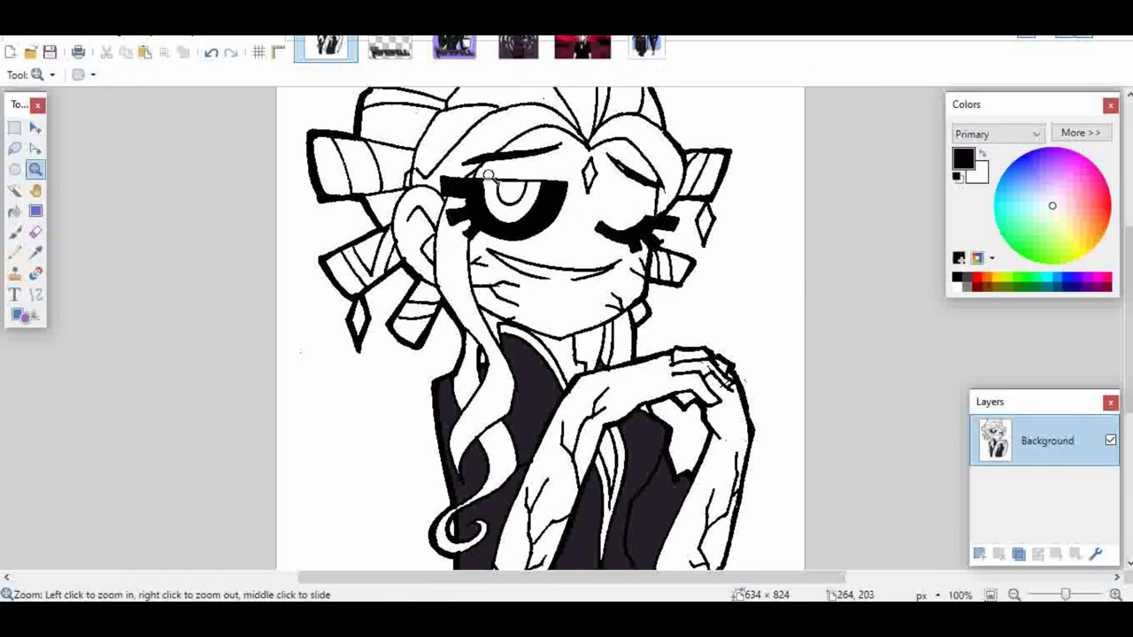
pyautogui.moveTo(462, 149); pyautogui.dragTo(568, 236)
pyautogui.press('p')
pyautogui.press('f')
pyautogui.click(545, 333)
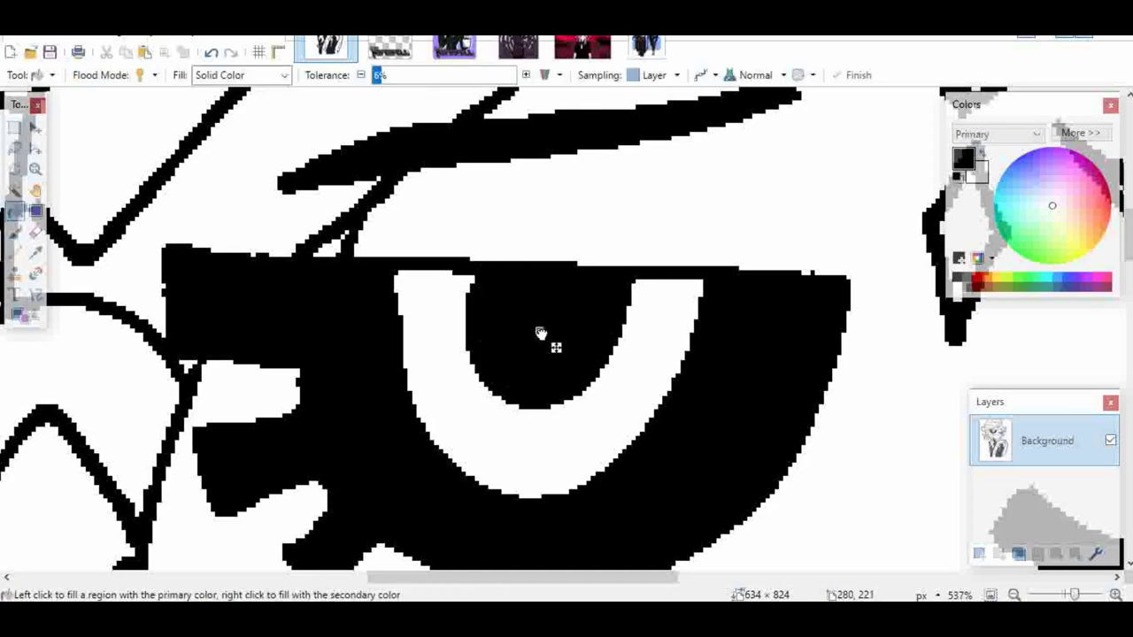
pyautogui.press('k')
pyautogui.click(990, 595)
pyautogui.press('z')
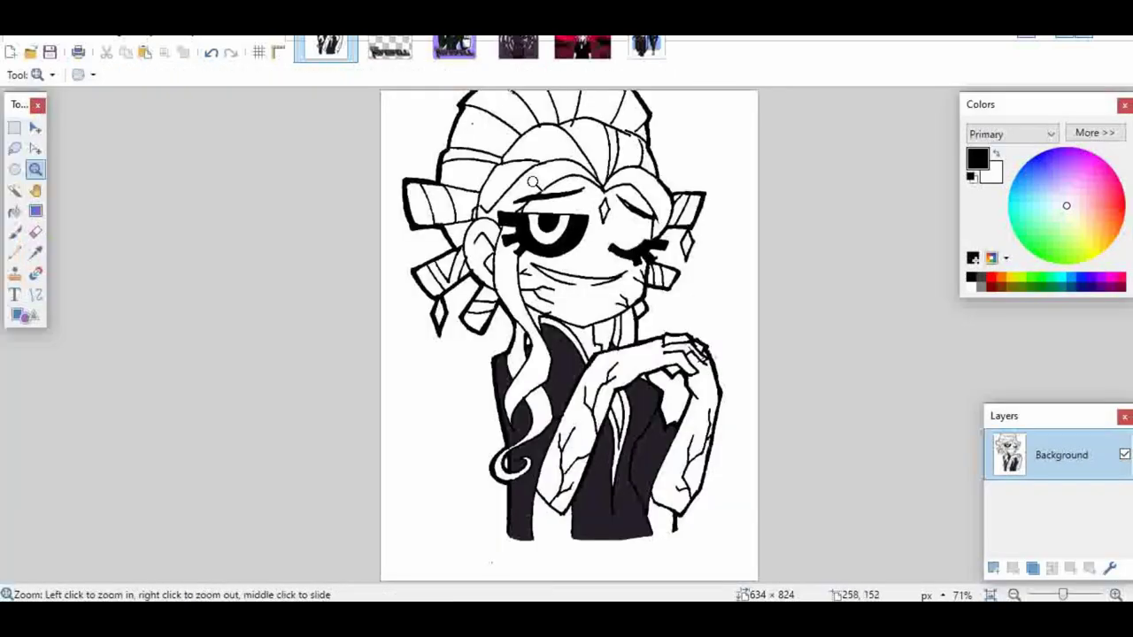
pyautogui.moveTo(442, 133); pyautogui.dragTo(697, 359)
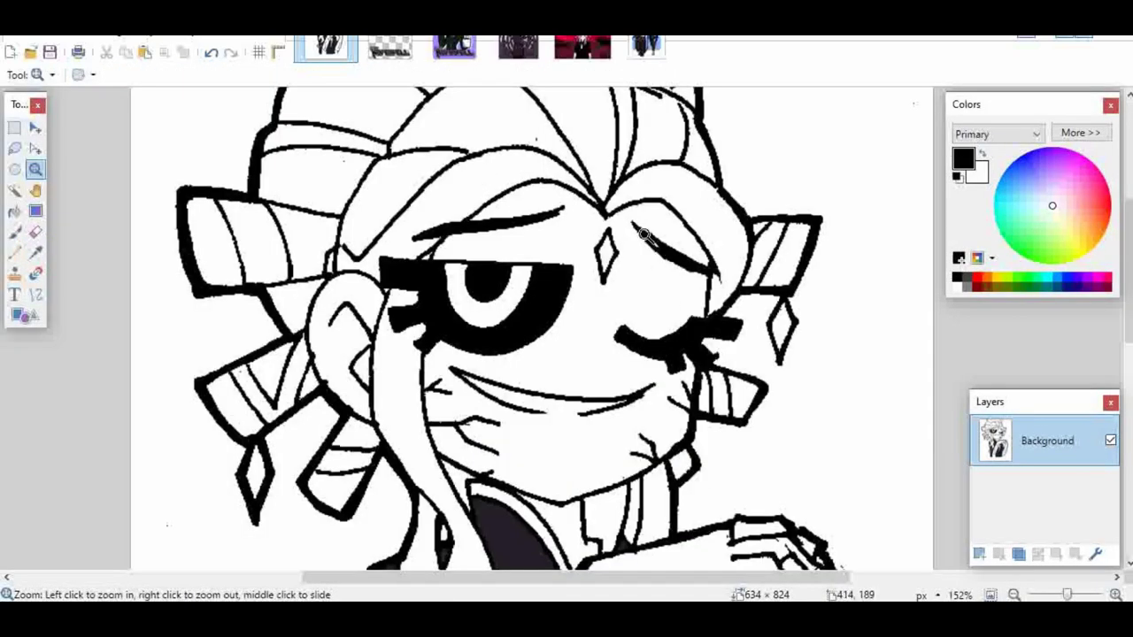
pyautogui.moveTo(645, 233); pyautogui.dragTo(687, 270)
pyautogui.press('p')
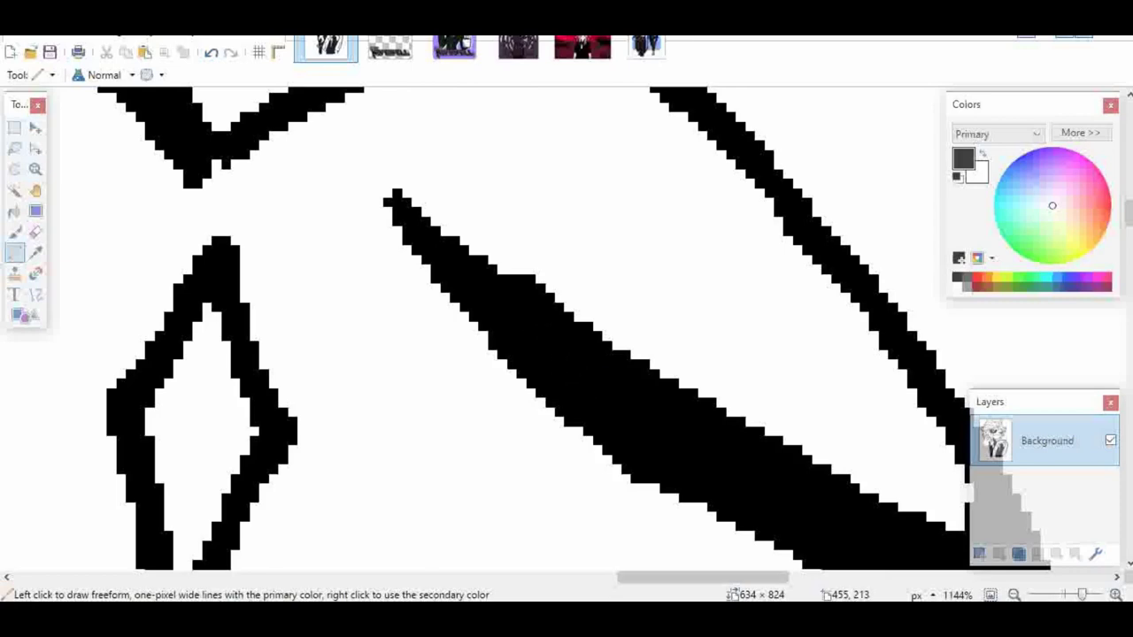
pyautogui.click(990, 595)
pyautogui.click(454, 47)
pyautogui.click(332, 48)
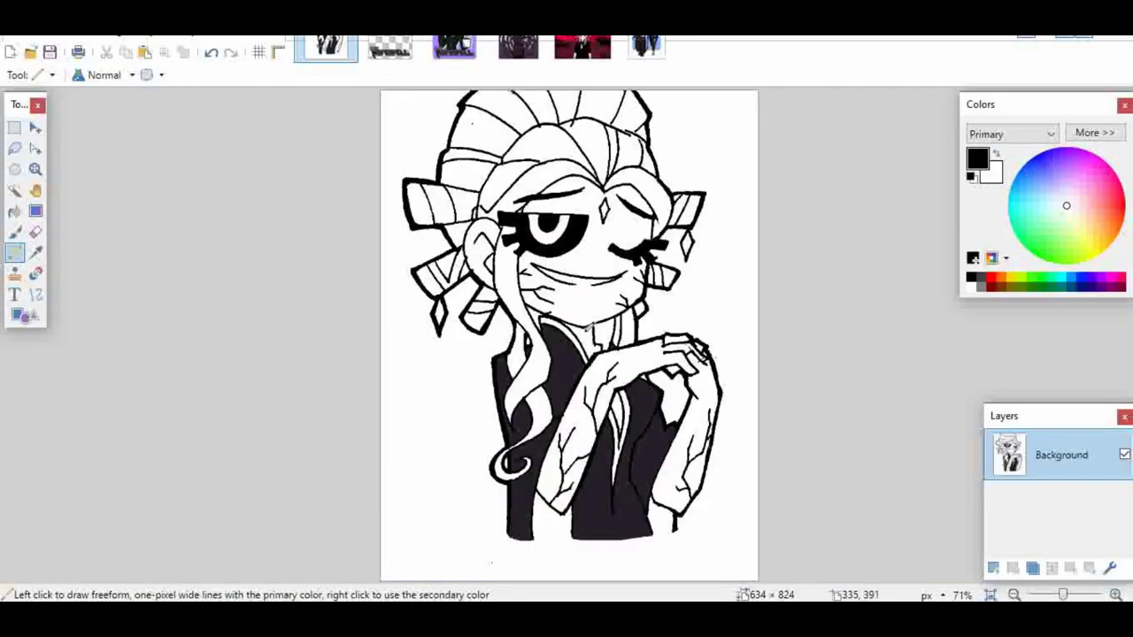
# Sample the robe's dark colour and fill the hair bun bands, the hanging diamonds and the forehead diamond with it.
pyautogui.press('k')
pyautogui.click(556, 350)
pyautogui.press('f')
pyautogui.click(434, 202)
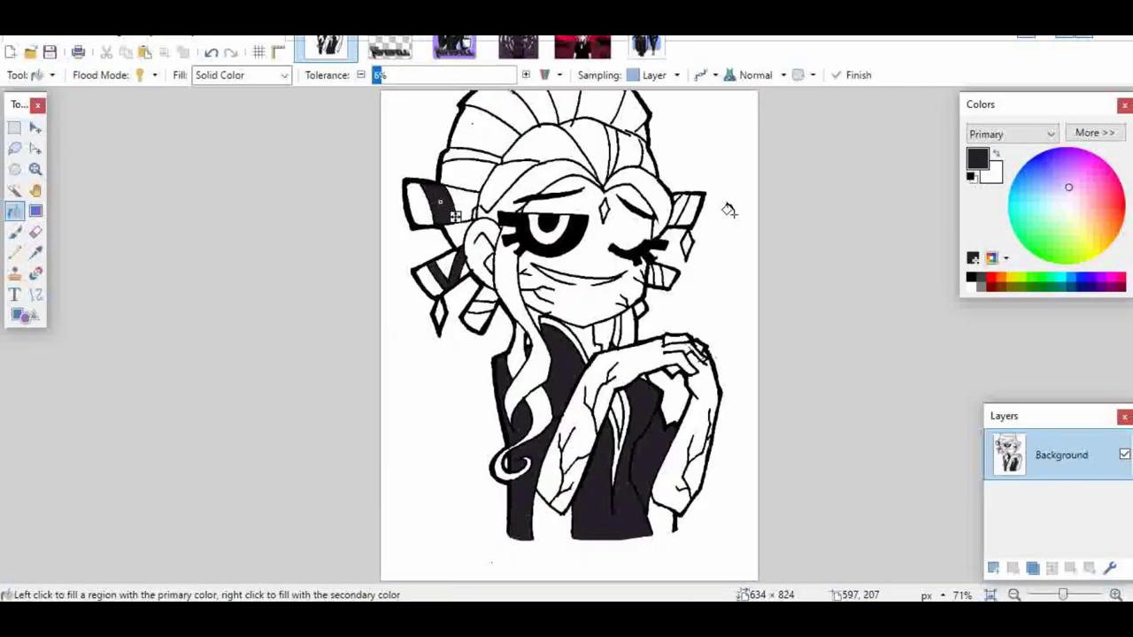
pyautogui.click(684, 211)
pyautogui.click(658, 276)
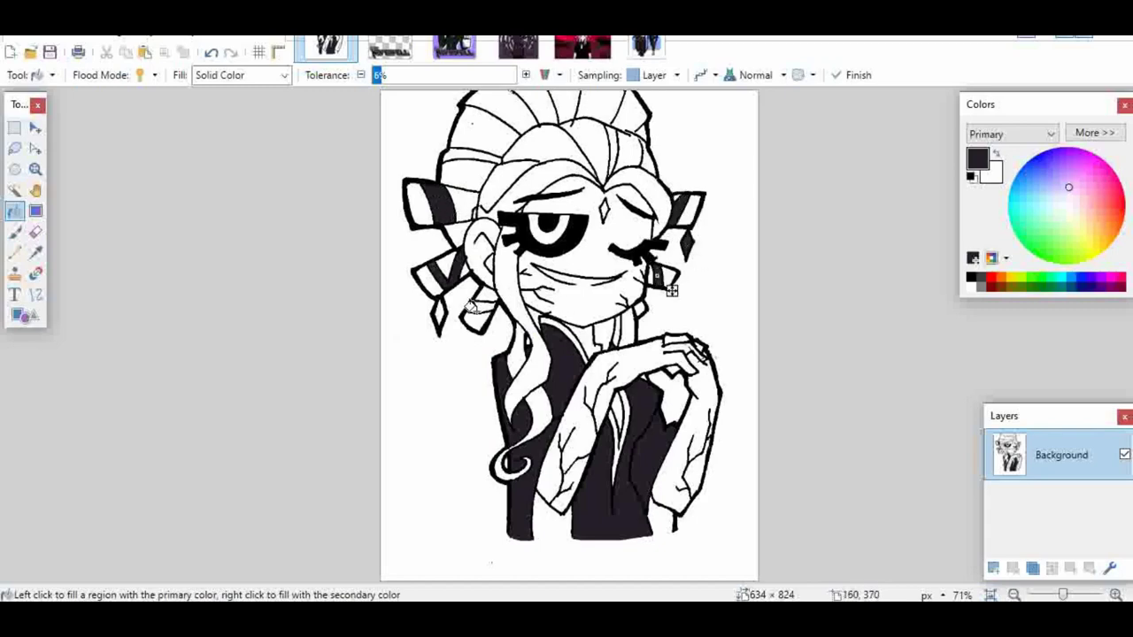
pyautogui.click(479, 308)
pyautogui.click(438, 317)
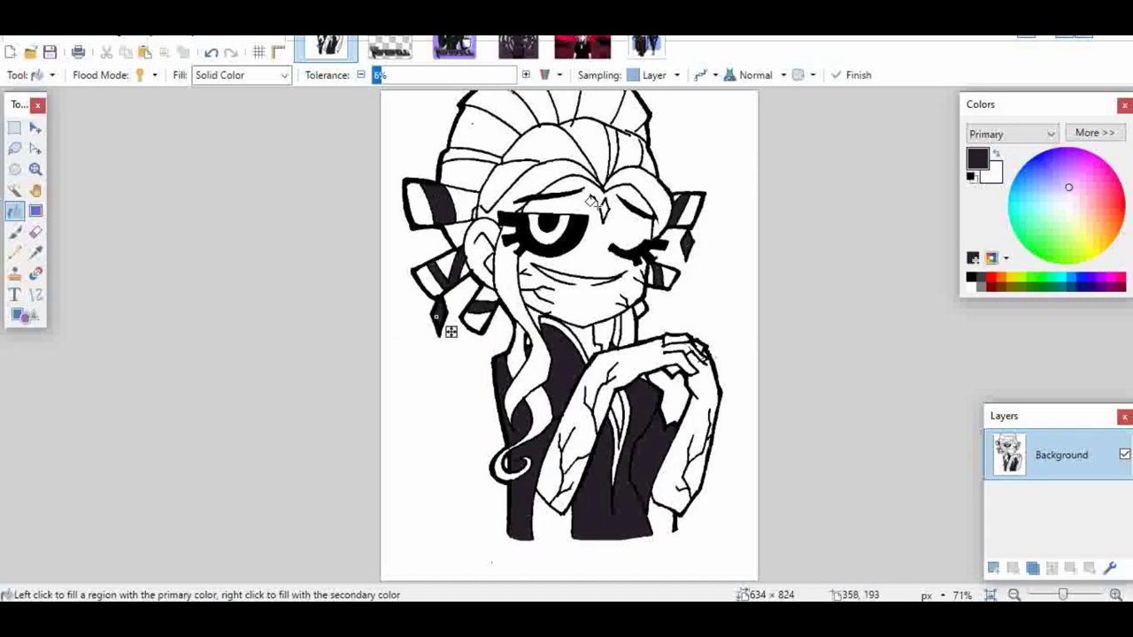
pyautogui.press('k')
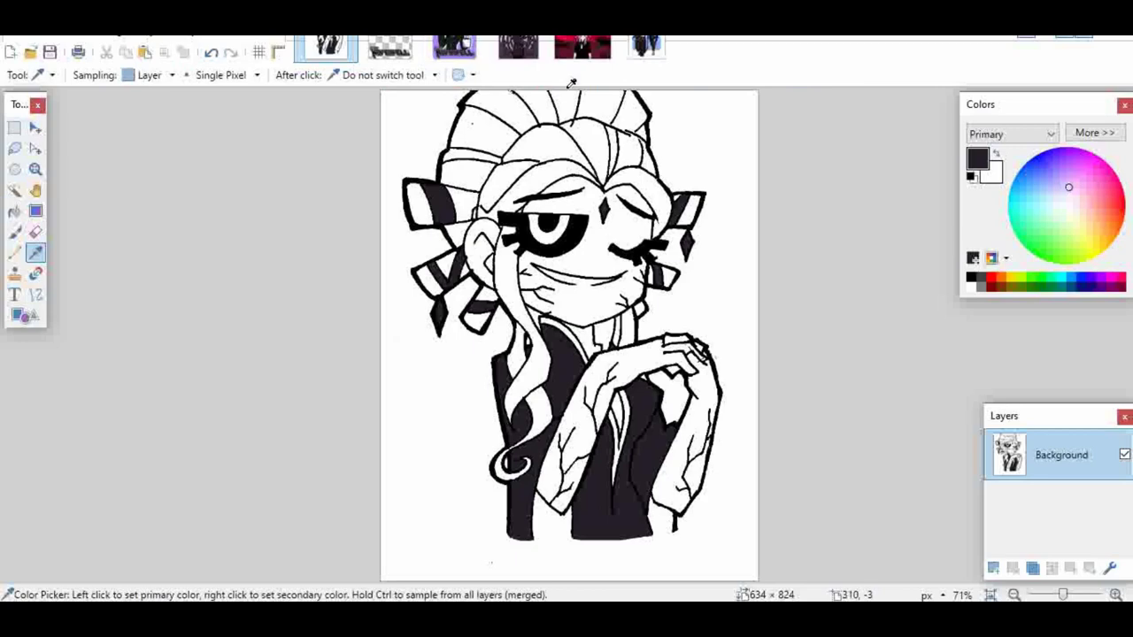
# Sample the dark red from the reference image with the red background and return to the line art.
pyautogui.press('x')
pyautogui.press('b')
pyautogui.press('k')
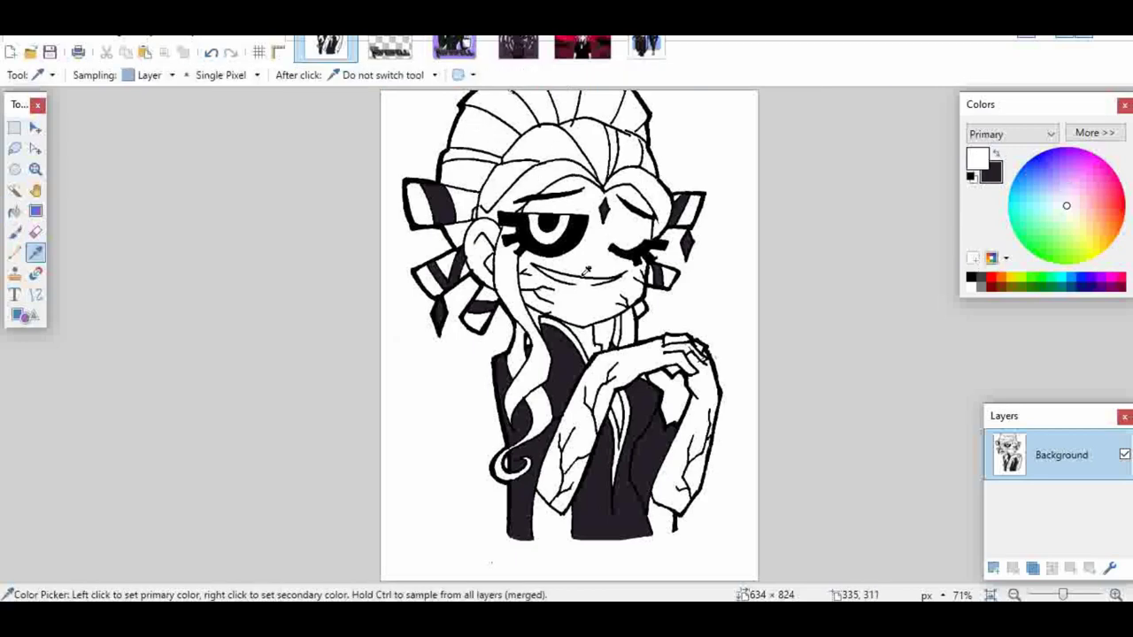
pyautogui.click(528, 39)
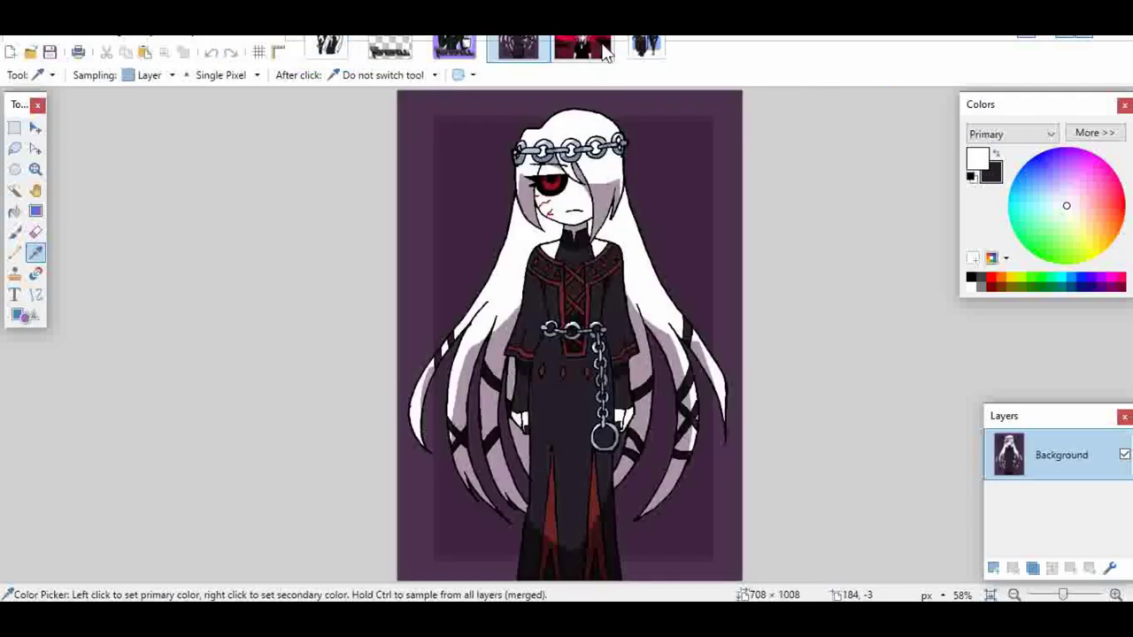
pyautogui.click(646, 44)
pyautogui.click(598, 55)
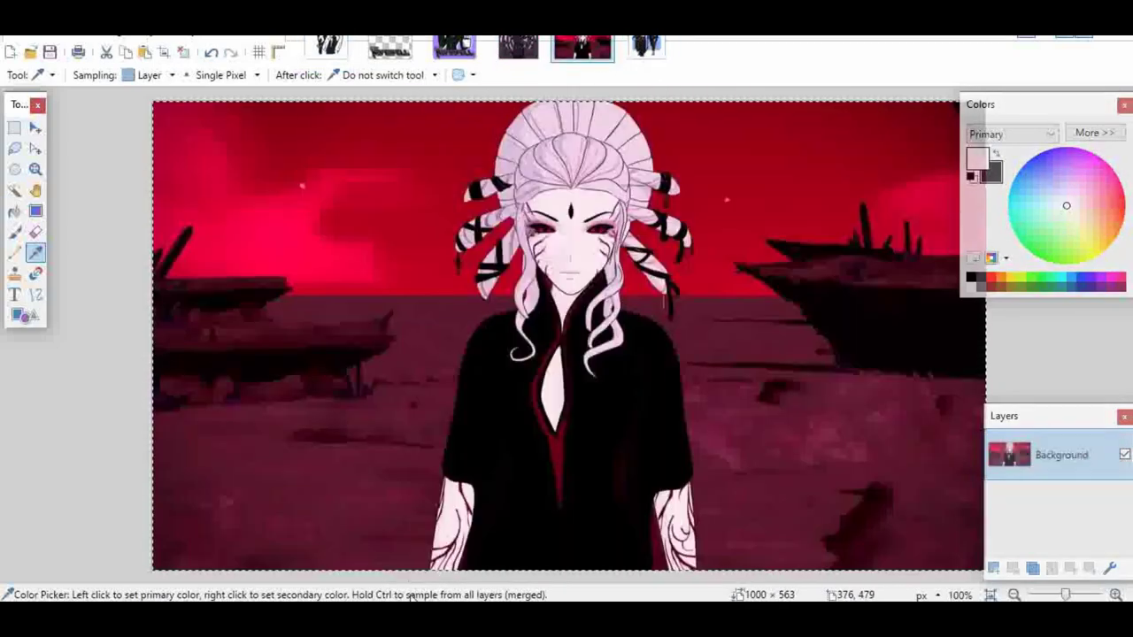
pyautogui.click(456, 541)
pyautogui.click(326, 49)
# Try to recolour the uppermost vein on the cheek beside the hair strand with the sampled dark red.
pyautogui.click(577, 283)
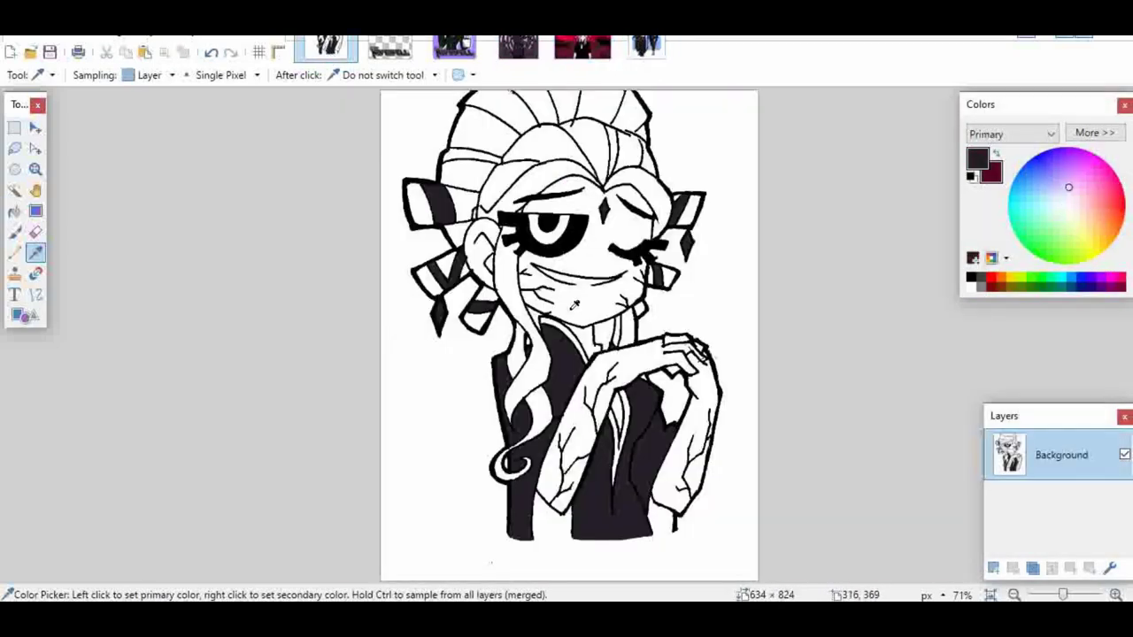
pyautogui.click(571, 309)
pyautogui.press('x')
pyautogui.press('z')
pyautogui.moveTo(478, 202); pyautogui.dragTo(675, 356)
pyautogui.press('r')
pyautogui.moveTo(366, 320); pyautogui.dragTo(370, 306)
pyautogui.hotkey('ctrl', 'z')
# Sample the vein's black as the colour to replace and recolour the veins on both cheeks dark red.
pyautogui.press('x')
pyautogui.press('k')
pyautogui.click(359, 320)
pyautogui.press('x')
pyautogui.press('r')
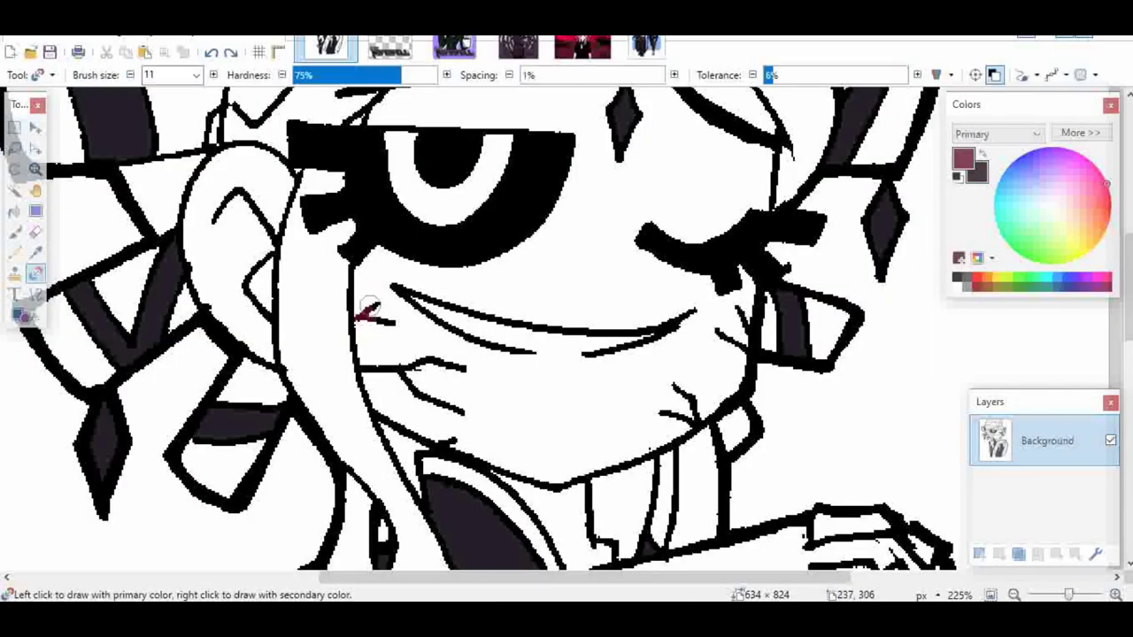
pyautogui.moveTo(370, 368)
pyautogui.mouseDown()
pyautogui.moveTo(406, 367)
pyautogui.moveTo(465, 410)
pyautogui.mouseUp()
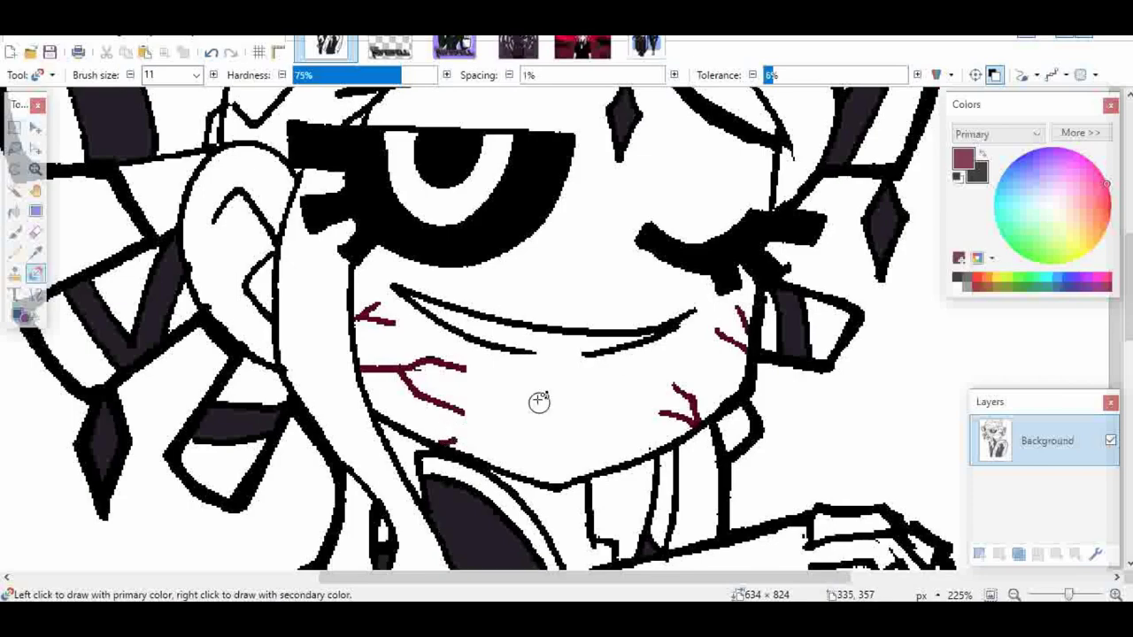
# Recolour all the black vein lines on the forearm nearest the hair curl dark red.
pyautogui.scroll(-5, 540, 402)
pyautogui.moveTo(670, 100)
pyautogui.mouseDown()
pyautogui.moveTo(597, 203)
pyautogui.moveTo(588, 311)
pyautogui.mouseUp()
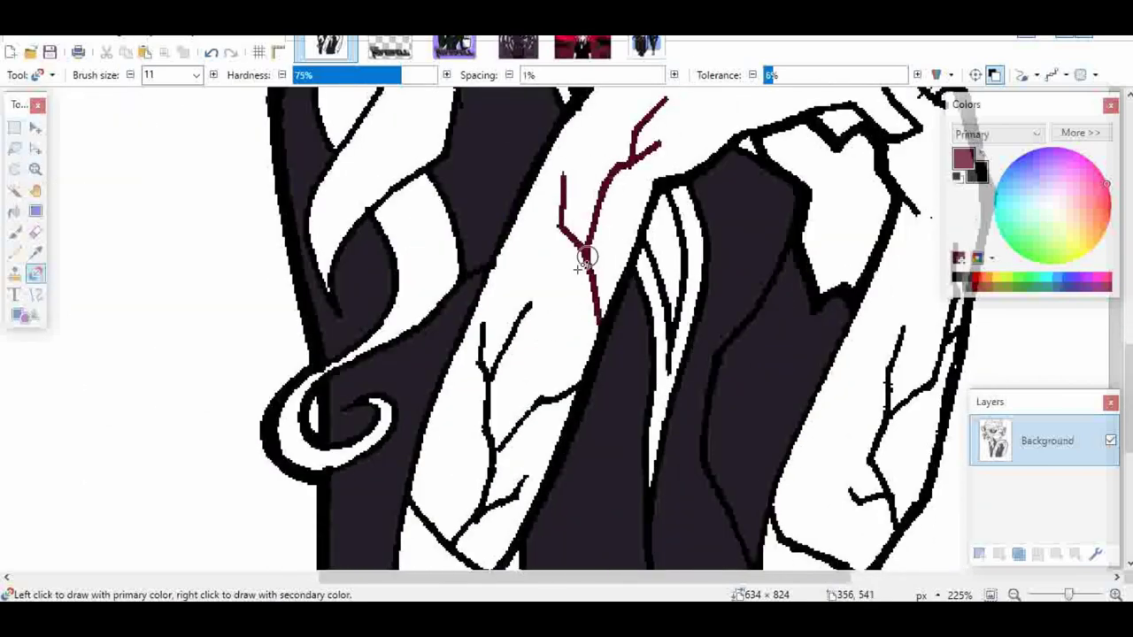
pyautogui.scroll(-1, 549, 221)
pyautogui.moveTo(529, 206)
pyautogui.mouseDown()
pyautogui.moveTo(494, 256)
pyautogui.moveTo(489, 387)
pyautogui.moveTo(459, 440)
pyautogui.moveTo(524, 379)
pyautogui.mouseUp()
pyautogui.moveTo(567, 282); pyautogui.dragTo(511, 334)
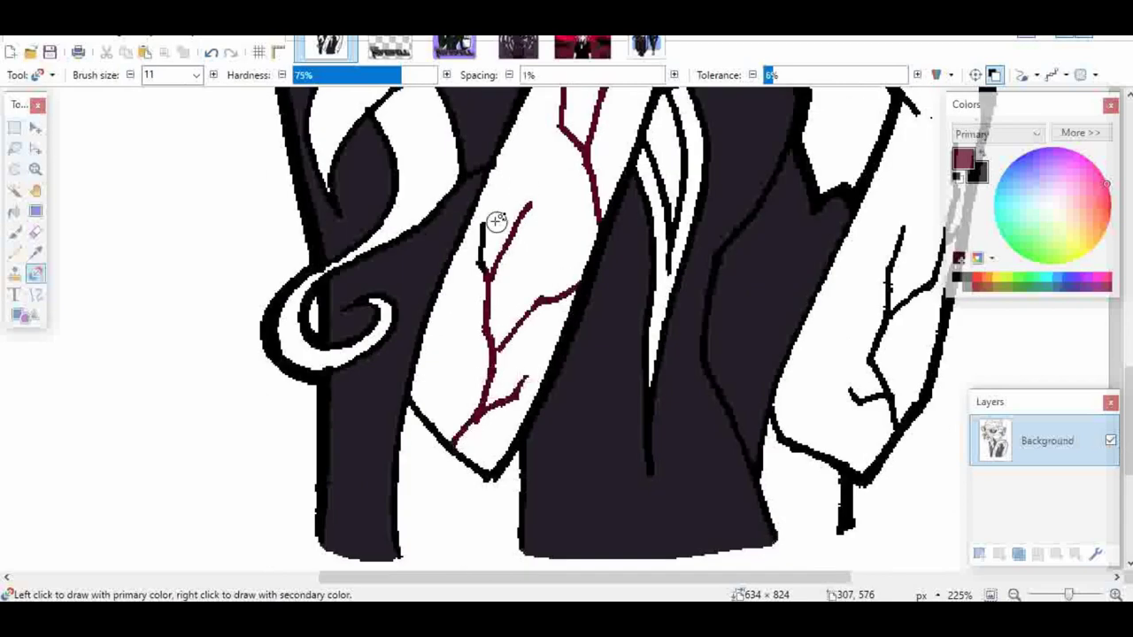
pyautogui.moveTo(482, 223); pyautogui.dragTo(479, 266)
# Recolour the black vein lines on the other forearm dark red.
pyautogui.moveTo(500, 577); pyautogui.dragTo(610, 577)
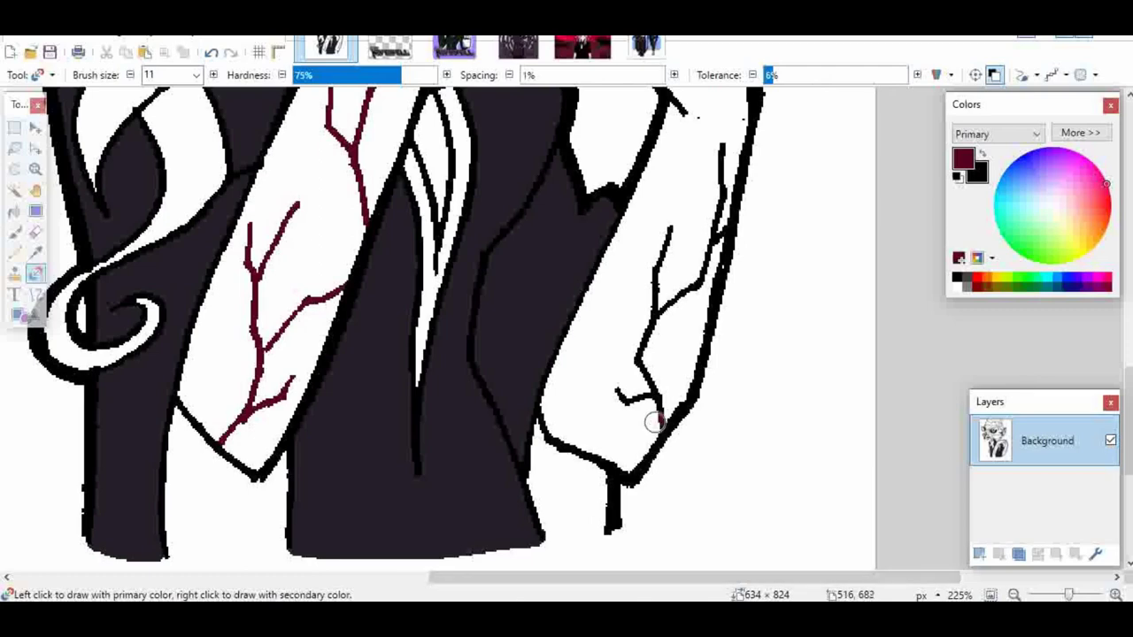
pyautogui.moveTo(653, 423)
pyautogui.mouseDown()
pyautogui.moveTo(642, 348)
pyautogui.moveTo(664, 216)
pyautogui.moveTo(642, 401)
pyautogui.moveTo(596, 405)
pyautogui.moveTo(704, 258)
pyautogui.mouseUp()
pyautogui.scroll(5, 686, 292)
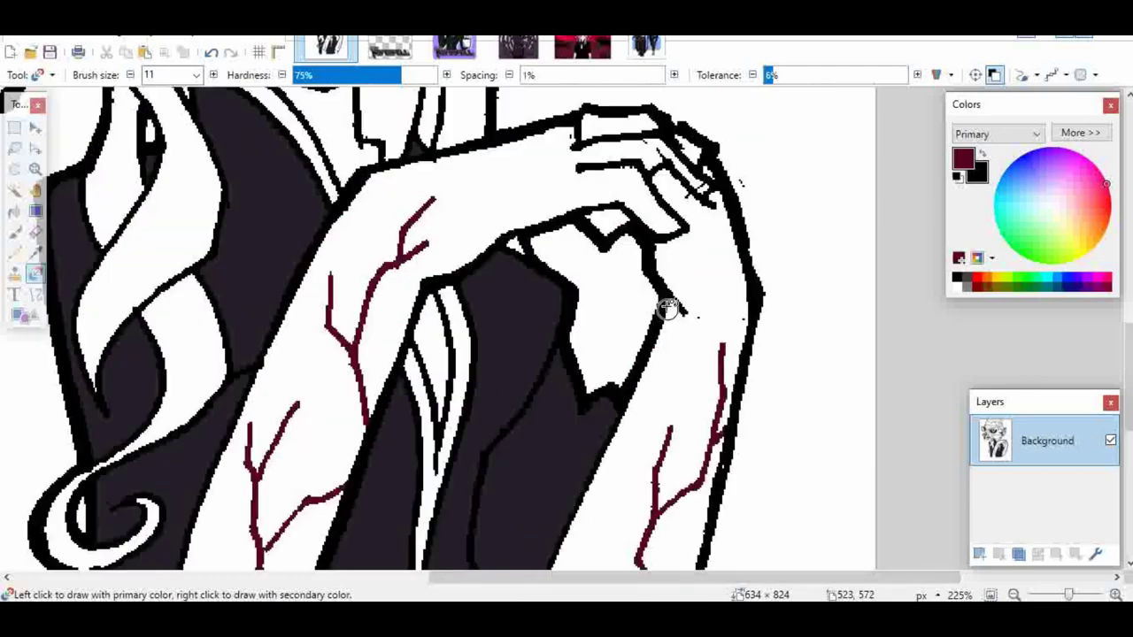
# Sample white from the skin and paint over the stray black marks around the hands with a size 5 brush.
pyautogui.press('k')
pyautogui.click(711, 377)
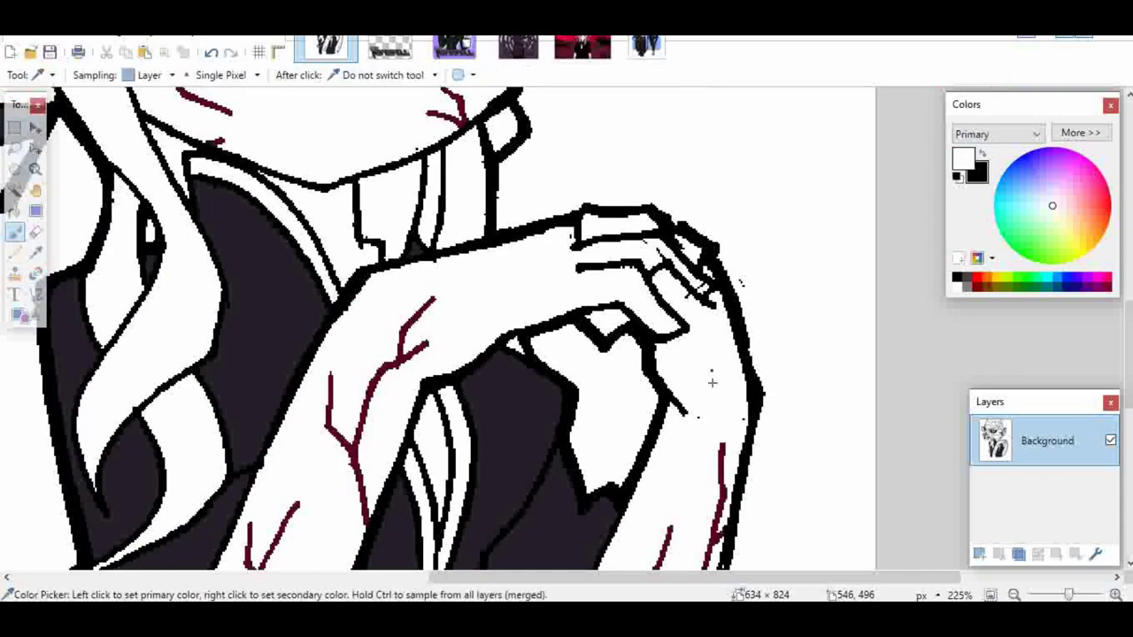
pyautogui.press('b')
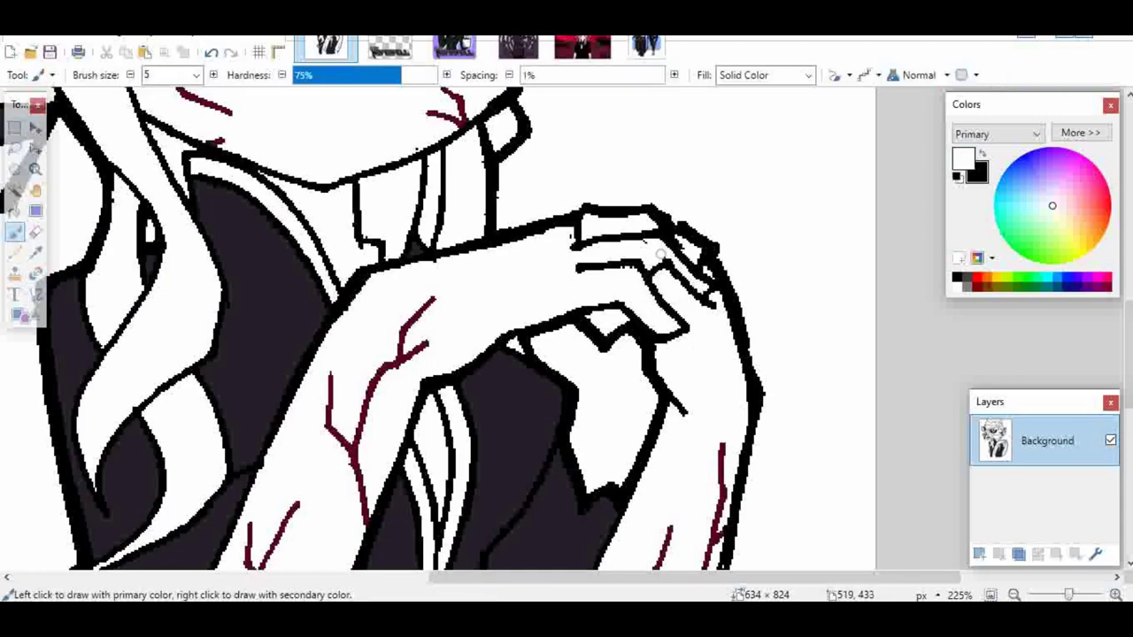
pyautogui.scroll(3, 397, 334)
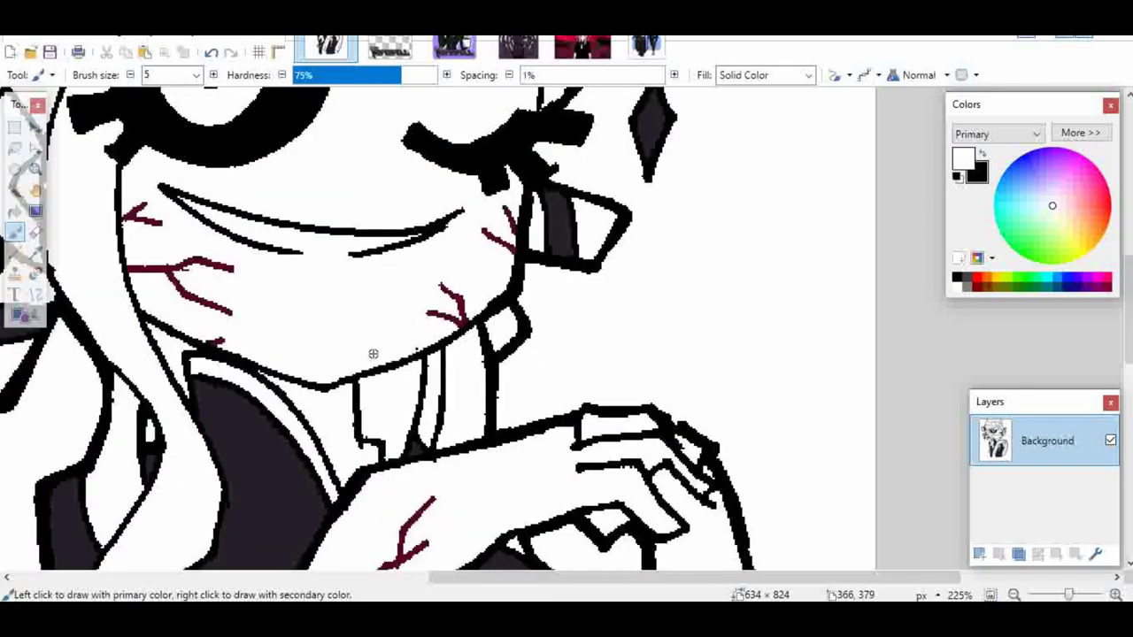
pyautogui.scroll(-2, 396, 354)
pyautogui.scroll(2, 390, 363)
pyautogui.scroll(-1, 331, 387)
pyautogui.scroll(2, 341, 407)
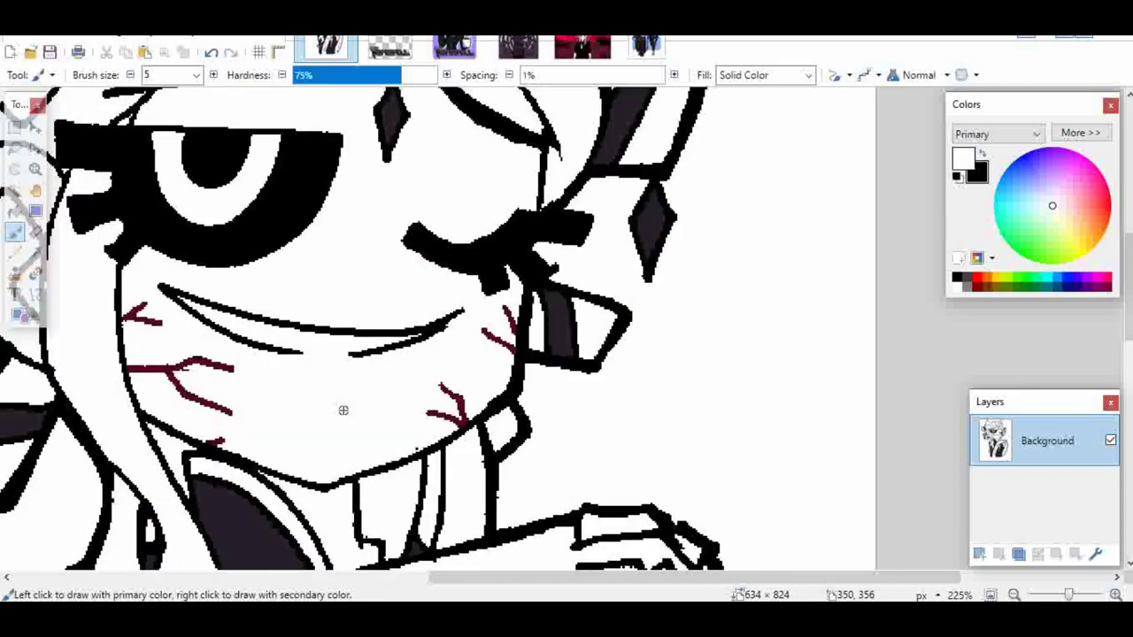
# Sample the red of the iris from the blue-background reference image as the primary colour.
pyautogui.click(993, 596)
pyautogui.click(35, 169)
pyautogui.moveTo(463, 166); pyautogui.dragTo(696, 340)
pyautogui.click(36, 253)
pyautogui.click(647, 46)
pyautogui.click(619, 182)
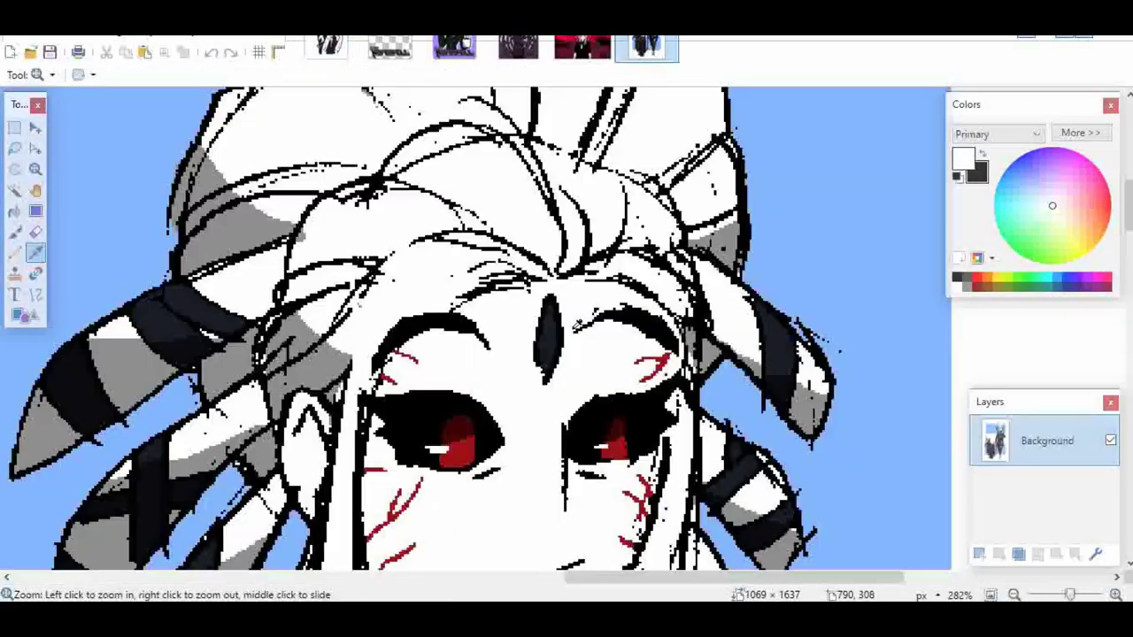
pyautogui.press('k')
pyautogui.click(459, 438)
# Fill the open eye's iris with the sampled red in the line art and brighten the fill to EF1C23.
pyautogui.click(330, 46)
pyautogui.press('f')
pyautogui.click(486, 284)
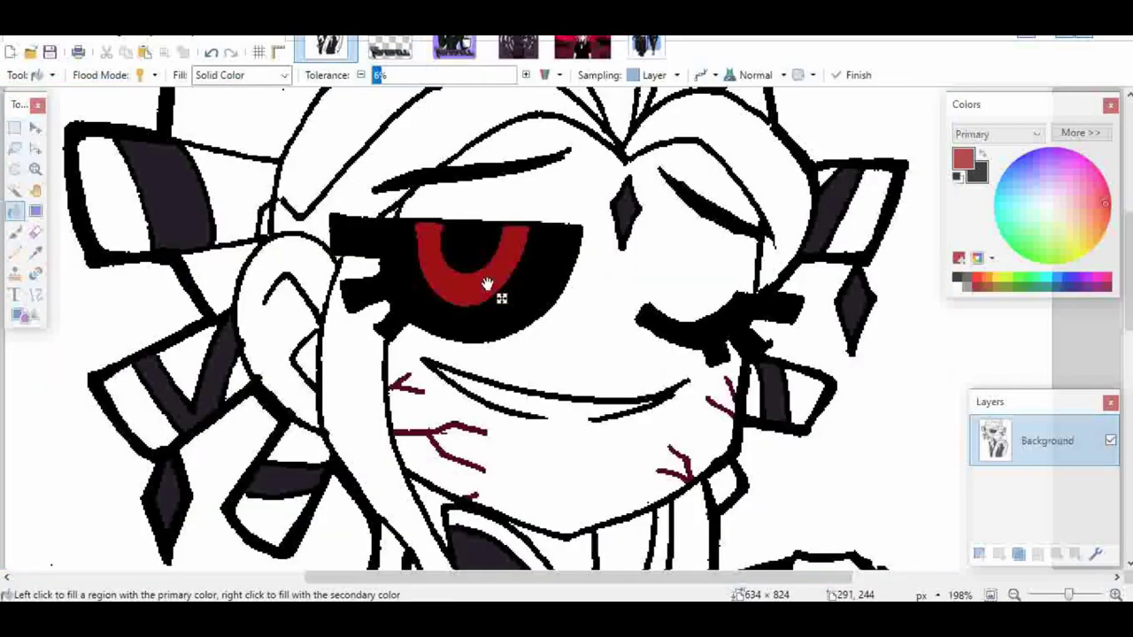
pyautogui.click(1076, 133)
pyautogui.click(1056, 282)
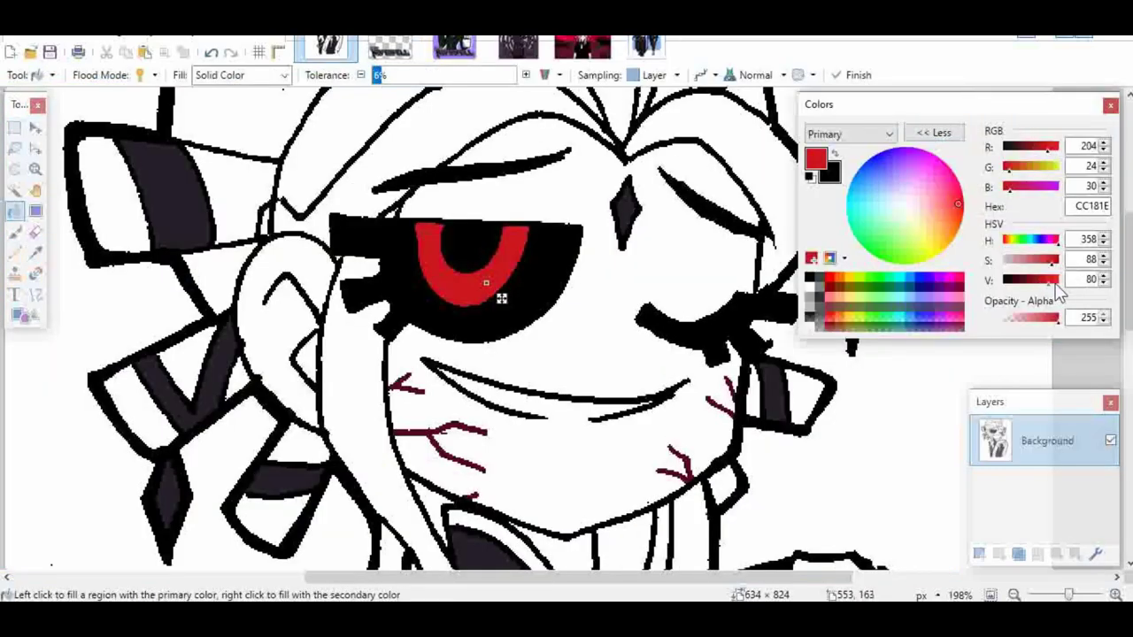
# Sample the dark red 3D0406 from the shaded upper iris in the blue-background reference and return to the line art.
pyautogui.press('k')
pyautogui.click(647, 46)
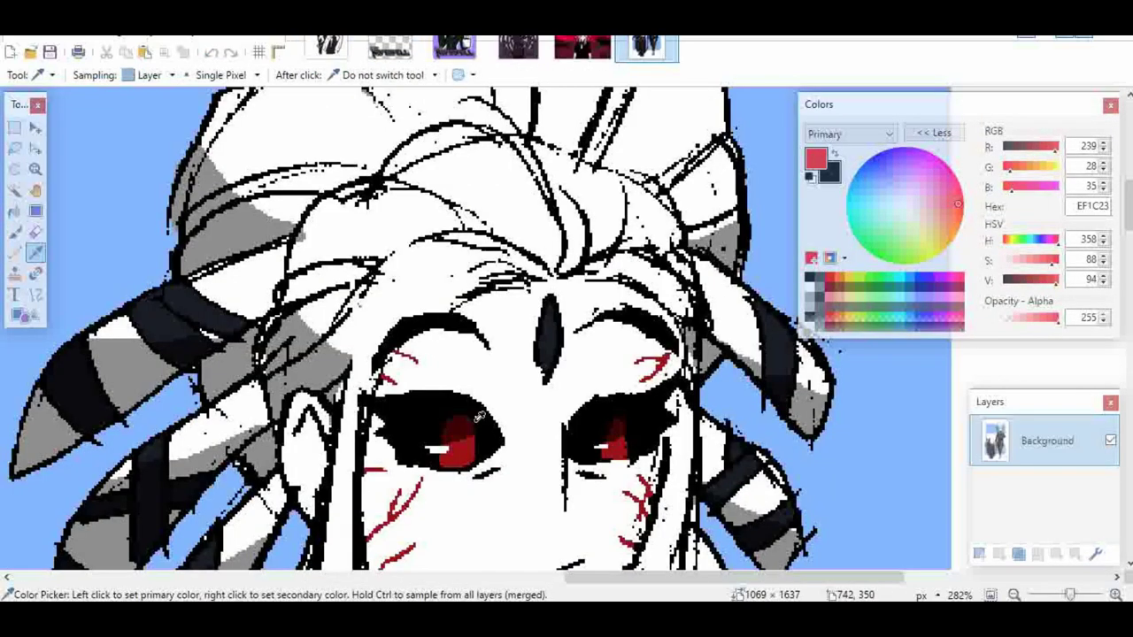
pyautogui.click(469, 419)
pyautogui.click(341, 46)
# Recolour the upper part of the open eye's iris dark red with a size 17 recolour brush.
pyautogui.press('r')
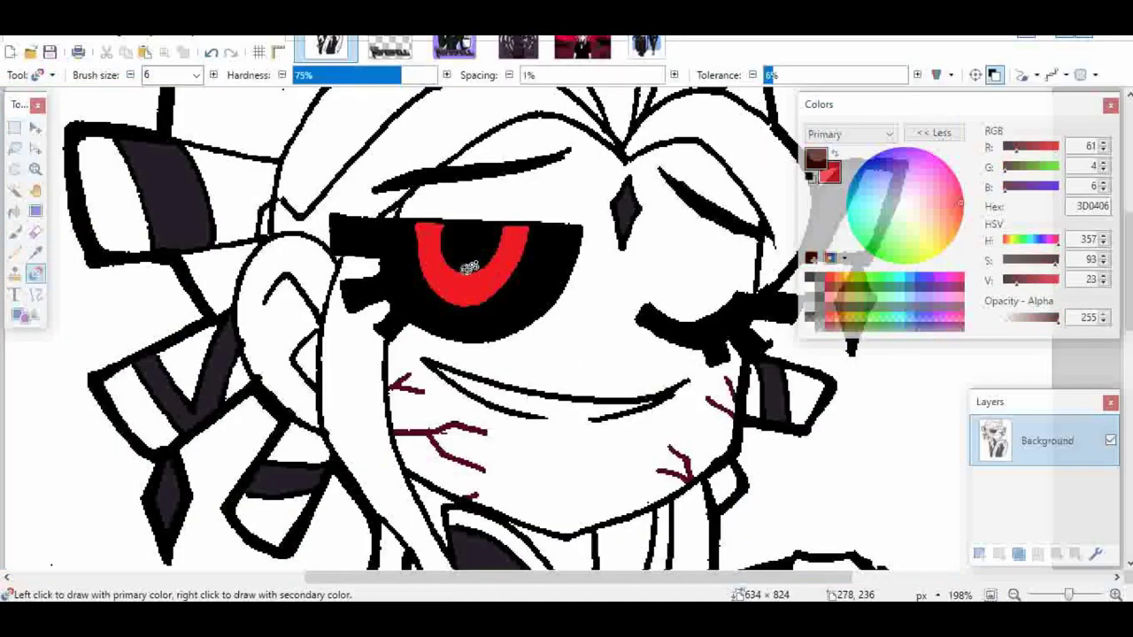
pyautogui.press(']')
pyautogui.press(']')
pyautogui.press(']')
pyautogui.press(']')
pyautogui.press(']')
pyautogui.press(']')
pyautogui.press(']')
pyautogui.press(']')
pyautogui.press(']')
pyautogui.press(']')
pyautogui.press(']')
pyautogui.moveTo(431, 241)
pyautogui.mouseDown()
pyautogui.moveTo(567, 245)
pyautogui.moveTo(423, 231)
pyautogui.mouseUp()
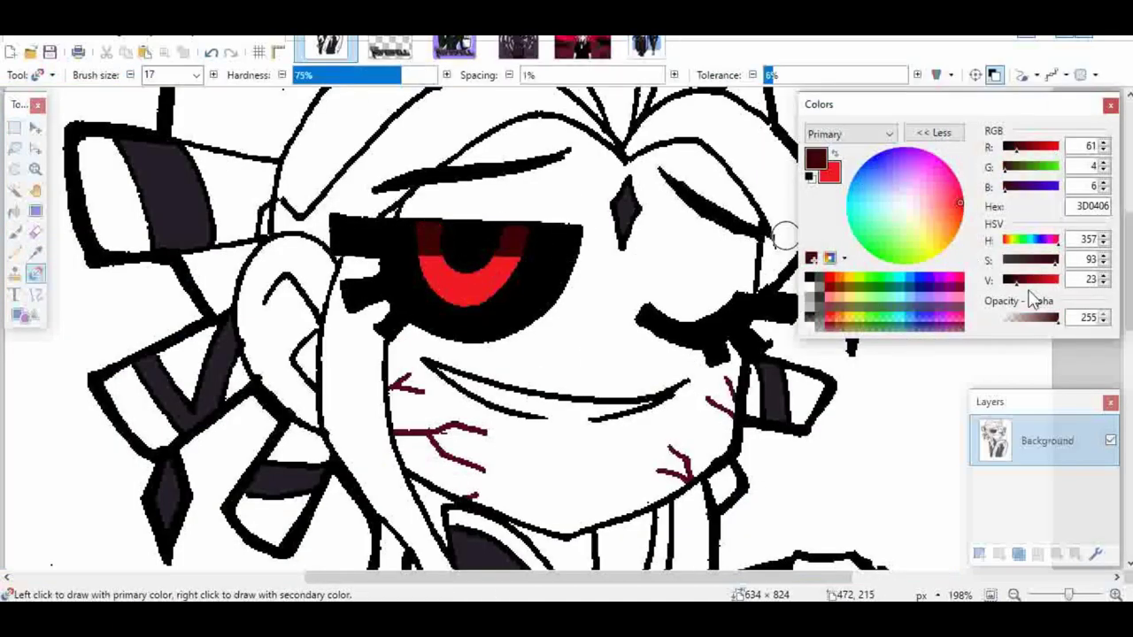
# Fill both dark upper iris areas with the bright red at opacity 89 to lighten them, and save the drawing.
pyautogui.press('x')
pyautogui.click(1024, 318)
pyautogui.press('f')
pyautogui.click(508, 233)
pyautogui.click(428, 244)
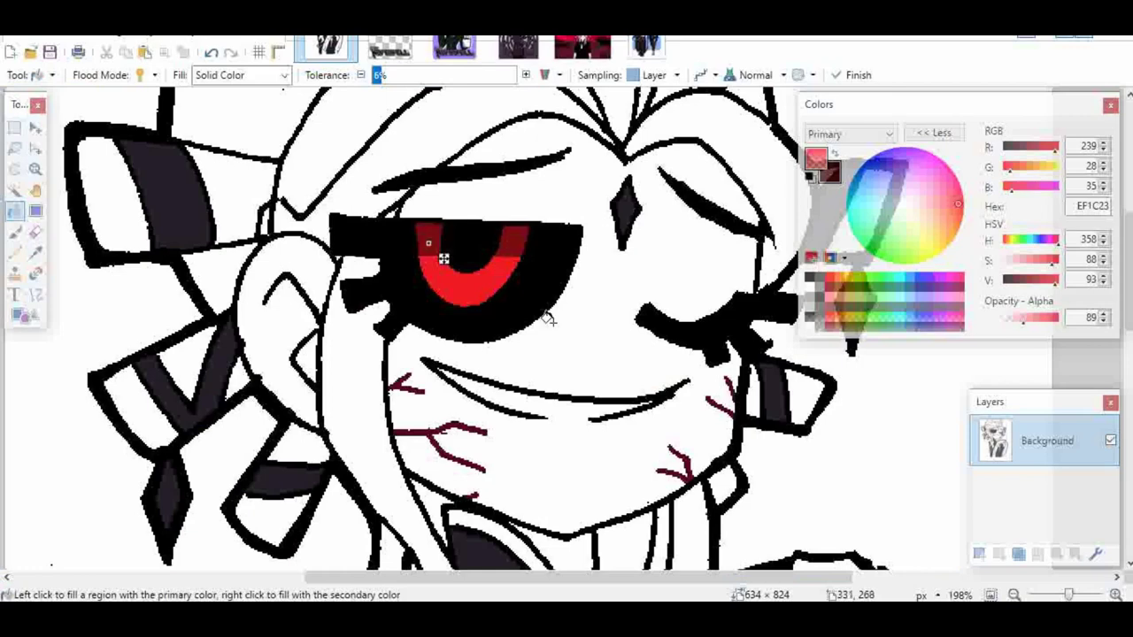
pyautogui.press('k')
pyautogui.click(994, 594)
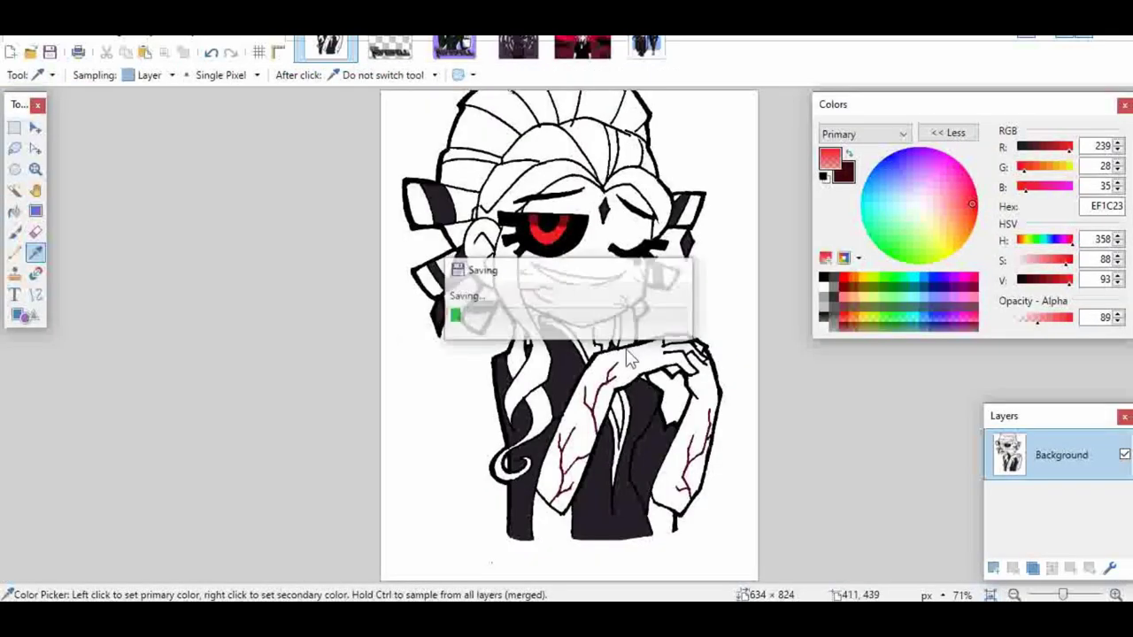
# Sample the red 9D1215 from the eye in the purple-background reference and return to the line art's face.
pyautogui.press('z')
pyautogui.moveTo(392, 147)
pyautogui.mouseDown()
pyautogui.moveTo(544, 374)
pyautogui.moveTo(717, 413)
pyautogui.mouseUp()
pyautogui.press('k')
pyautogui.click(518, 46)
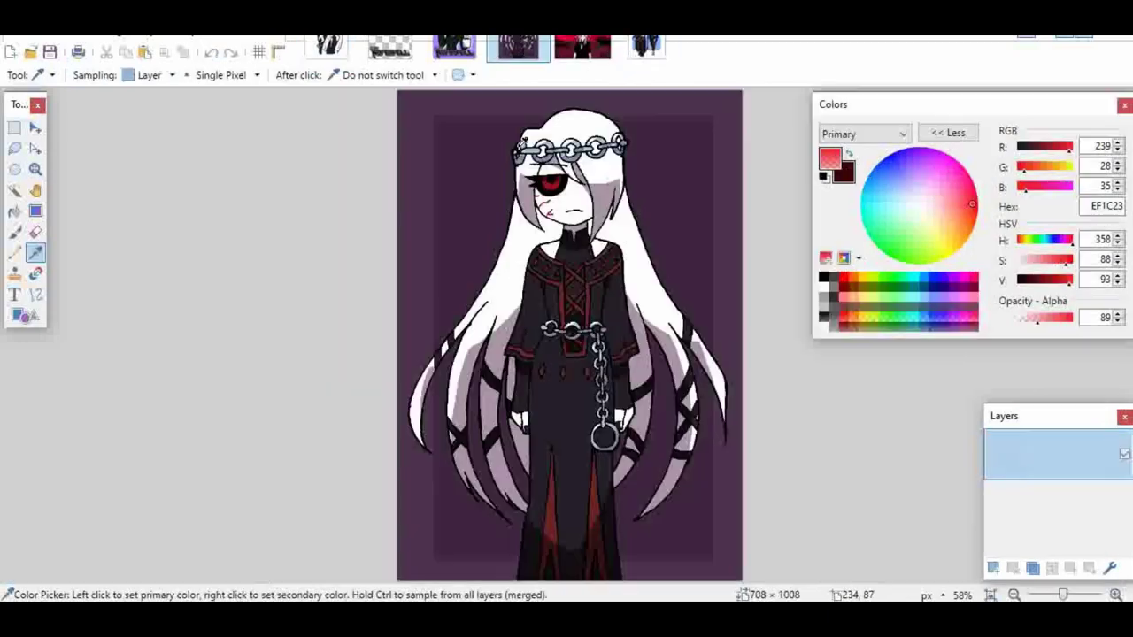
pyautogui.click(556, 183)
pyautogui.click(327, 48)
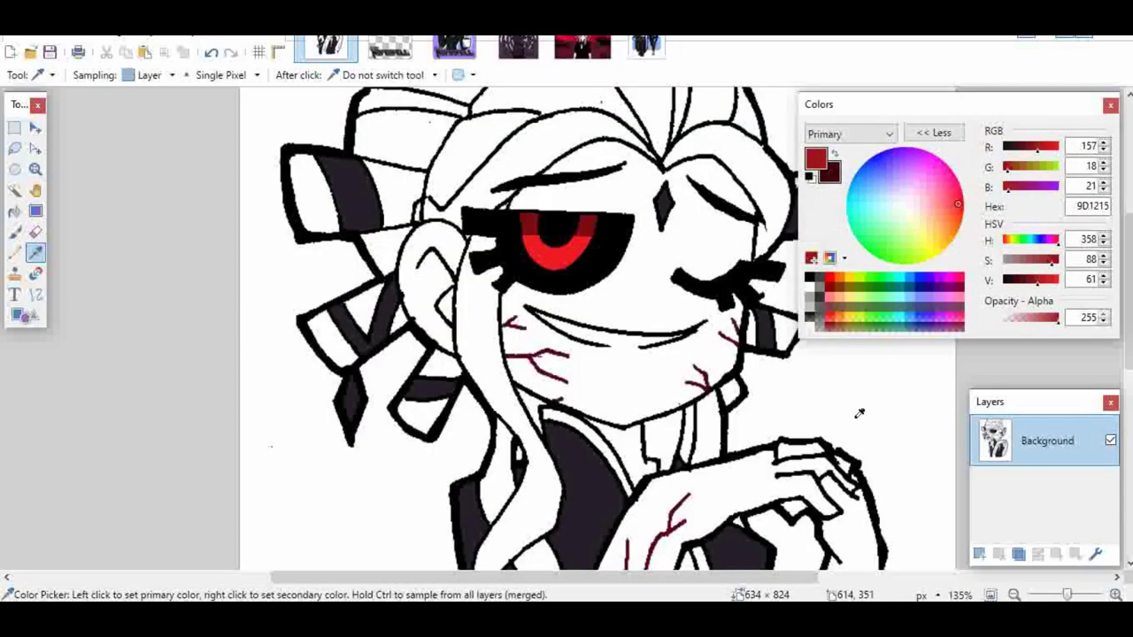
# Fill the collar trim, the neck piece below the chin and the trim of the chest opening with 9D1215 red.
pyautogui.press('f')
pyautogui.click(620, 433)
pyautogui.click(672, 440)
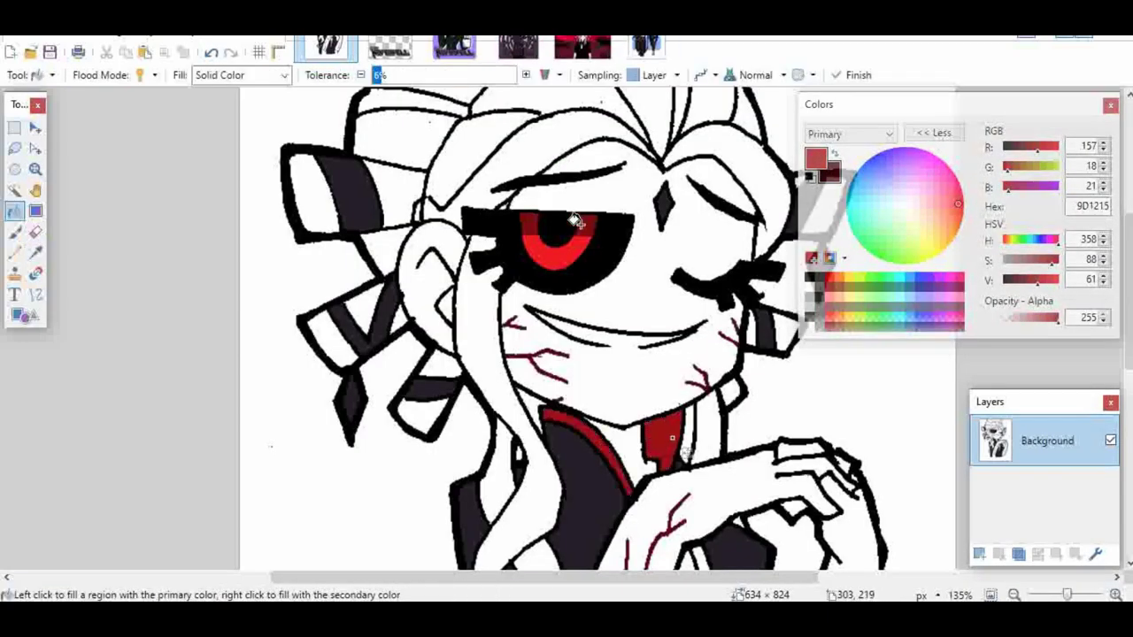
pyautogui.scroll(-5, 630, 368)
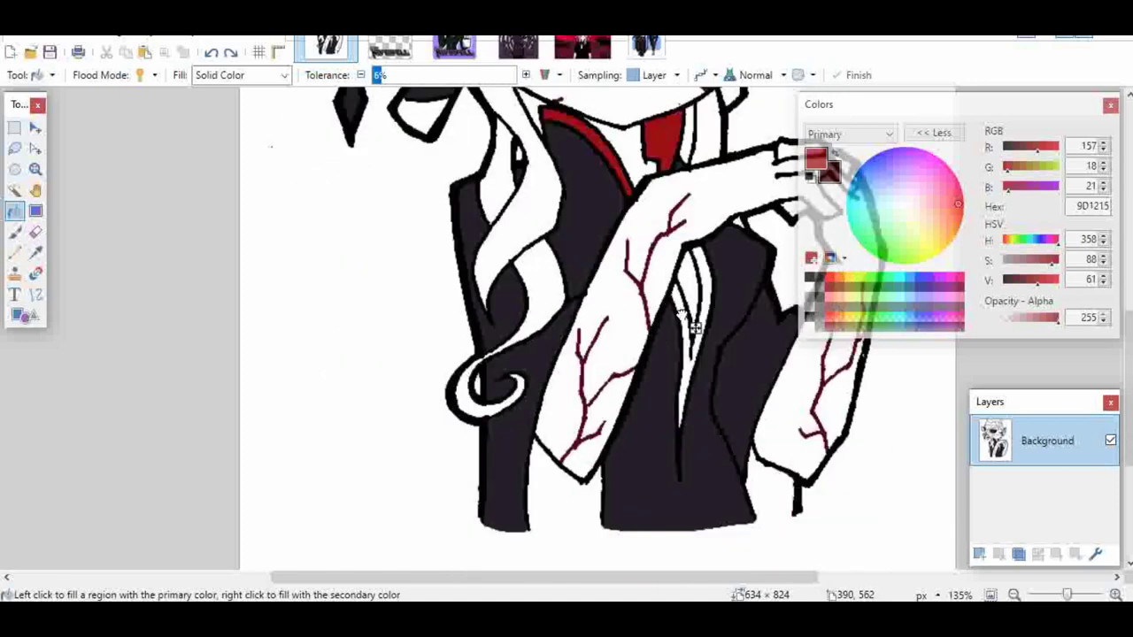
pyautogui.click(682, 314)
# Close the open bottom edge of the robe with a red strip and fill the gaps beneath the forearms with 9D1215.
pyautogui.press('k')
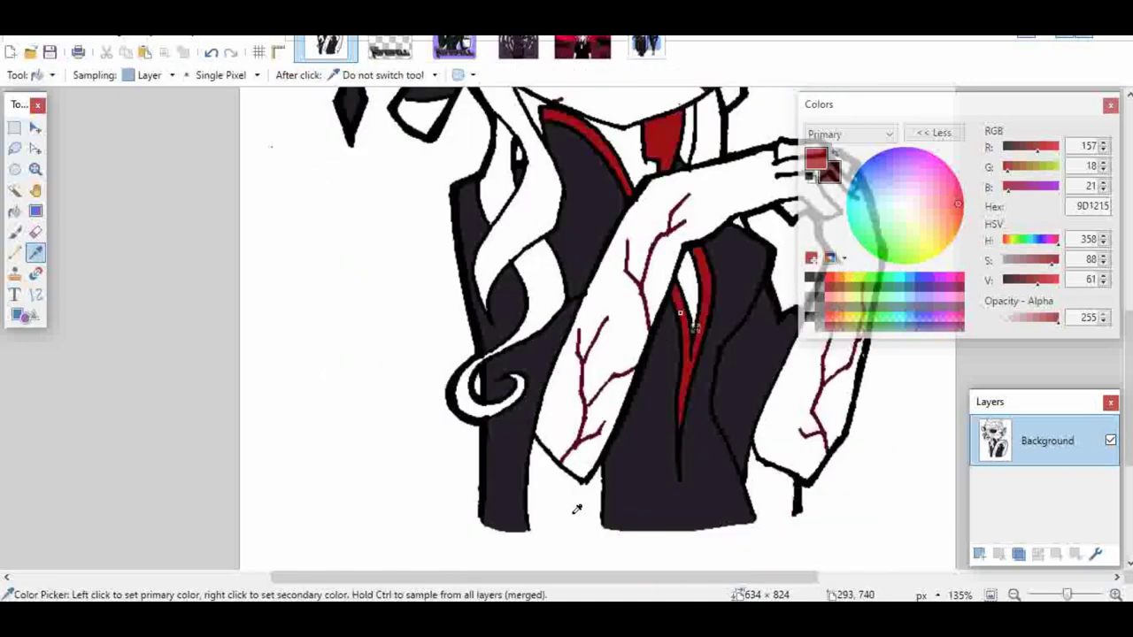
pyautogui.click(567, 506)
pyautogui.press('x')
pyautogui.press('b')
pyautogui.moveTo(524, 522); pyautogui.dragTo(609, 523)
pyautogui.press('f')
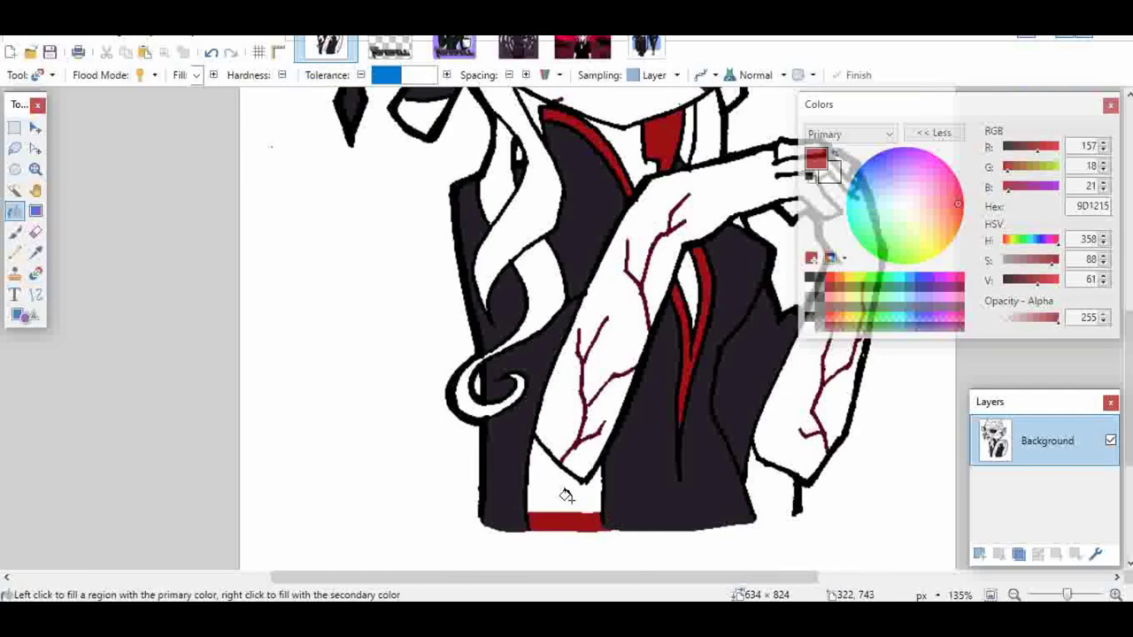
pyautogui.click(567, 496)
pyautogui.press('r')
pyautogui.press('f')
# Sample black from the outline and pencil thin lines inside the white gap between the hair strand and the red collar.
pyautogui.scroll(3, 527, 430)
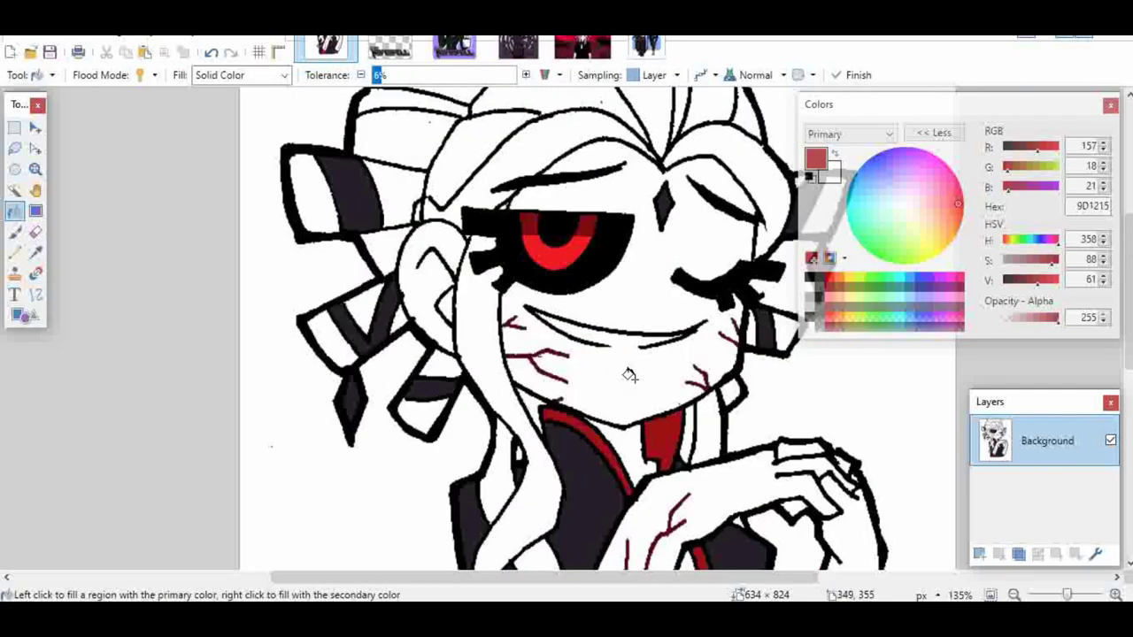
pyautogui.press('z')
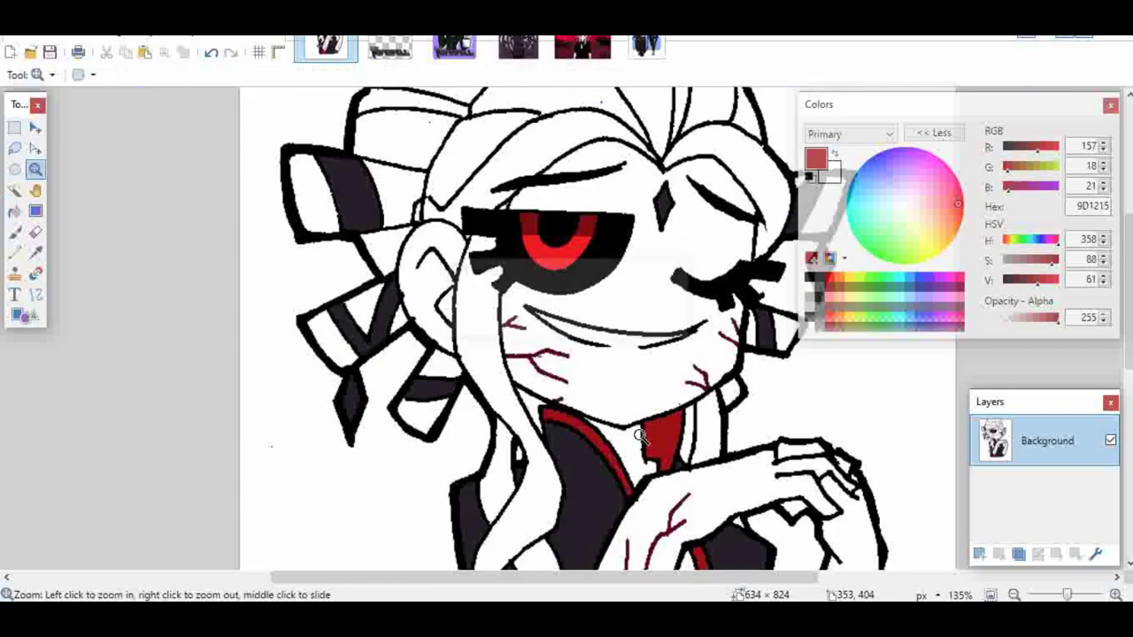
pyautogui.click(586, 48)
pyautogui.click(343, 55)
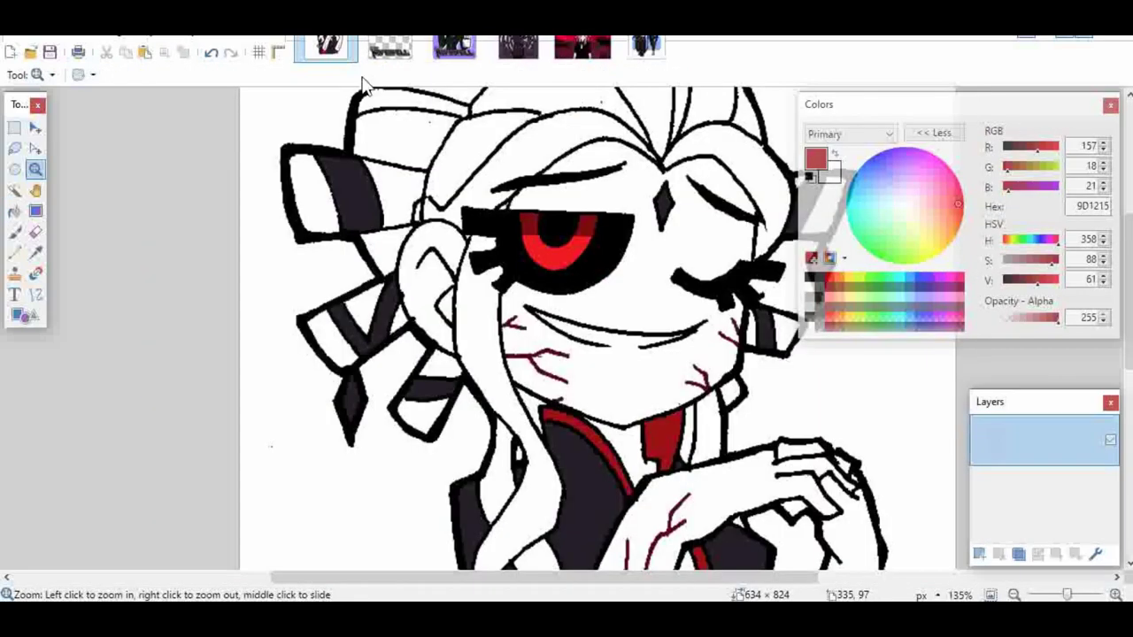
pyautogui.moveTo(463, 348); pyautogui.dragTo(623, 479)
pyautogui.press('k')
pyautogui.click(606, 329)
pyautogui.press('p')
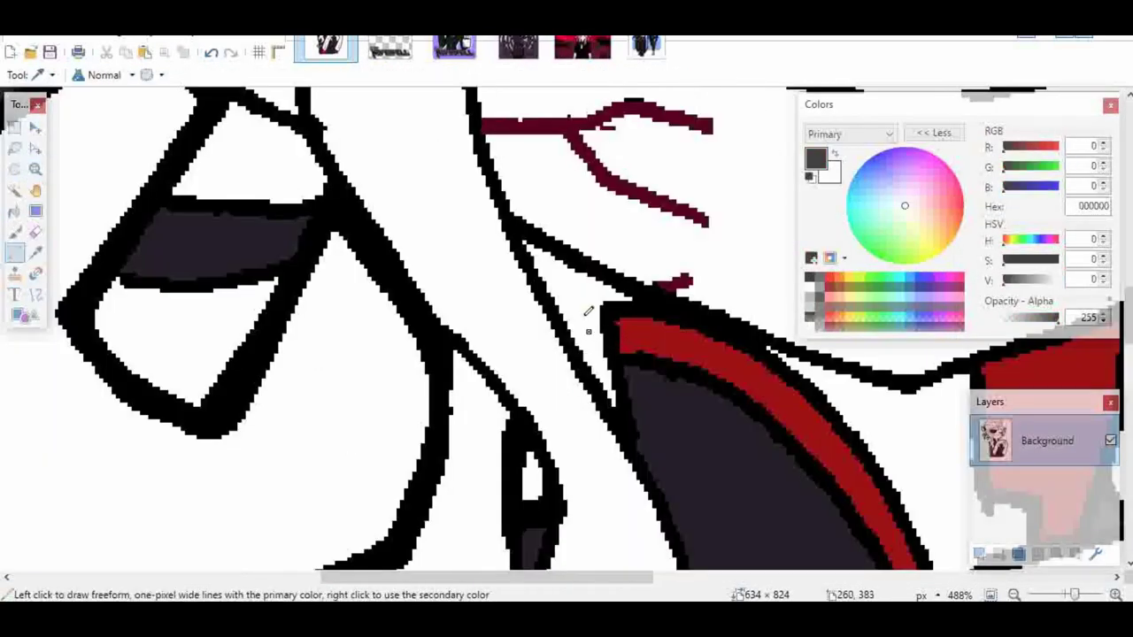
pyautogui.hotkey('ctrl', 'z')
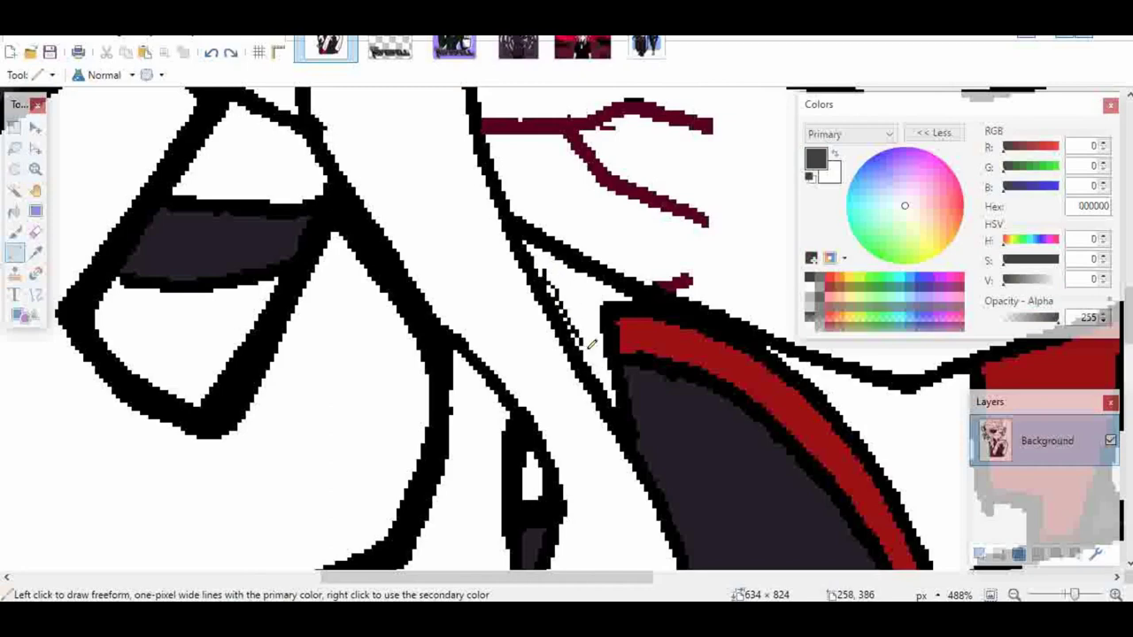
pyautogui.hotkey('ctrl', 'z')
pyautogui.moveTo(548, 270); pyautogui.dragTo(590, 328)
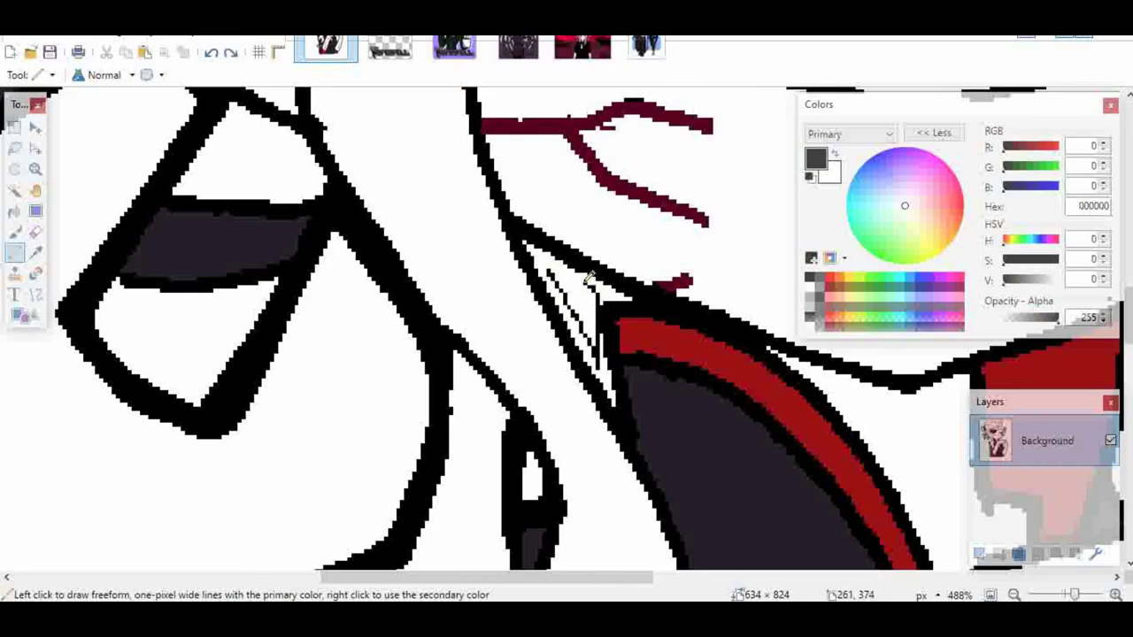
# Fill the slivers between the pencilled lines and the surrounding outlines with black, and save the drawing.
pyautogui.press('g')
pyautogui.click(531, 257)
pyautogui.hotkey('ctrl', 'z')
pyautogui.press('f')
pyautogui.click(540, 253)
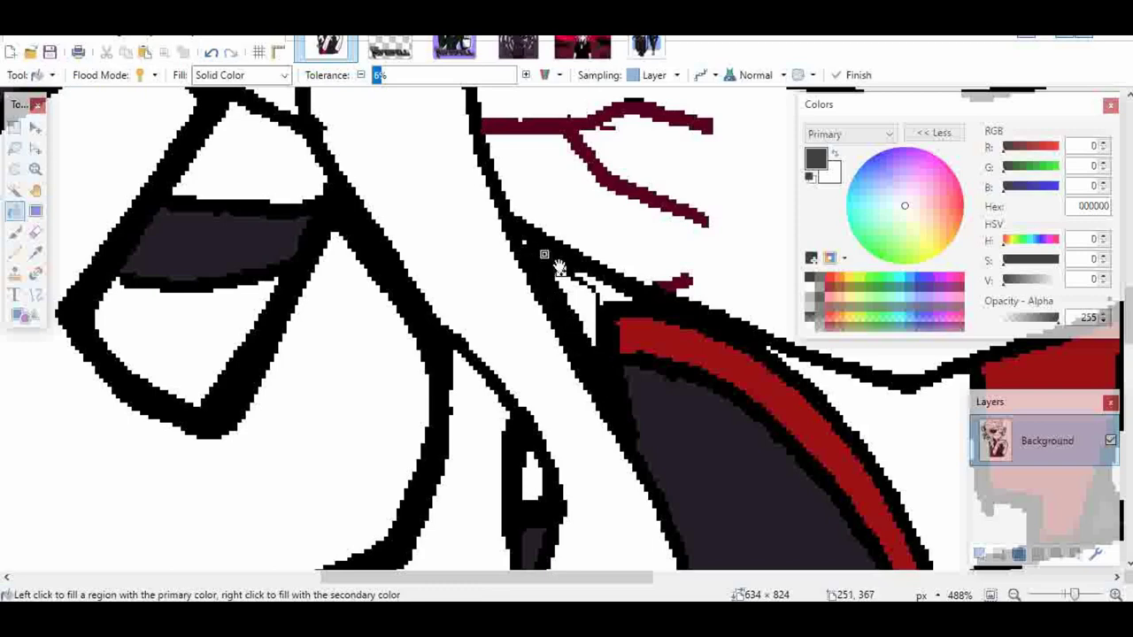
pyautogui.click(607, 286)
pyautogui.press('p')
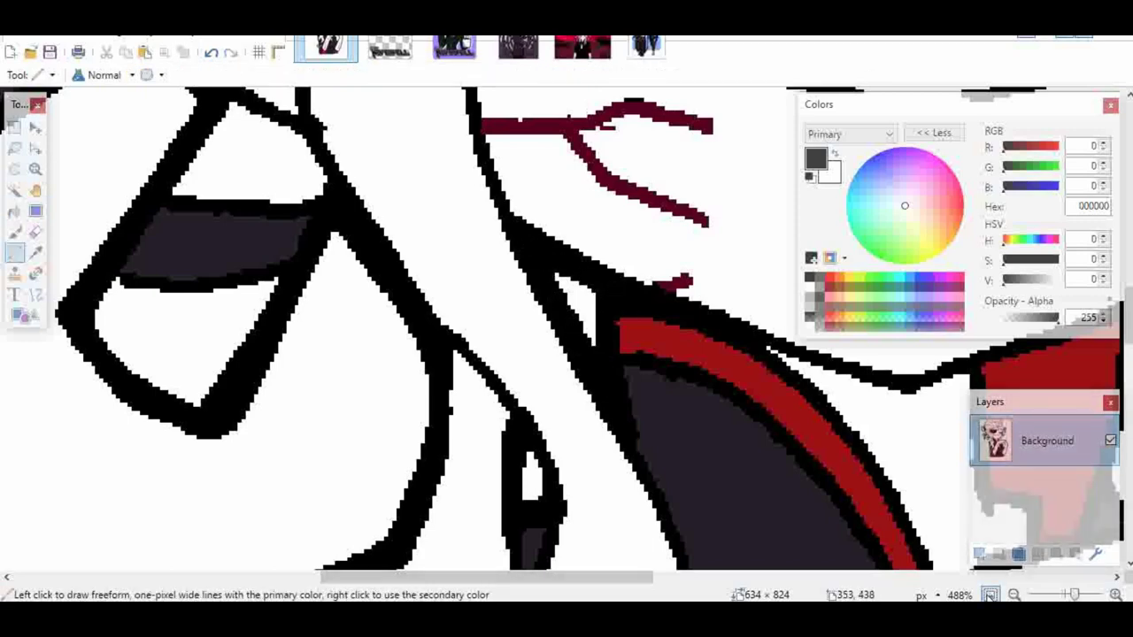
pyautogui.click(991, 596)
pyautogui.hotkey('ctrl', 's')
# Compare the reference images and sample the greyish purple AB93A7 from the hair shadow in the purple-background one.
pyautogui.press('z')
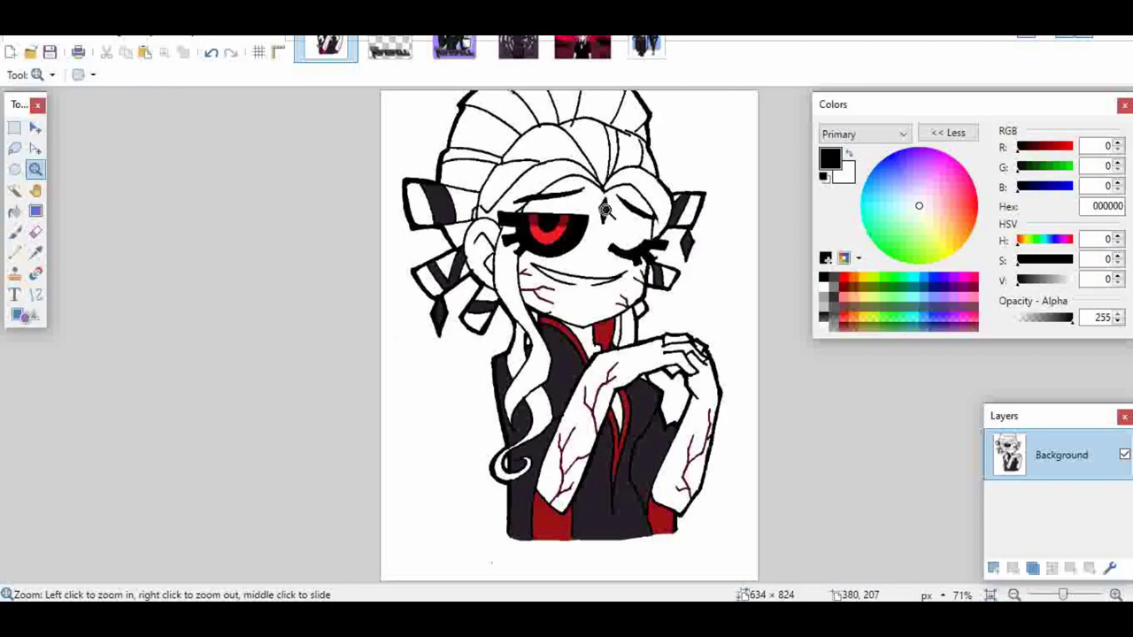
pyautogui.click(455, 51)
pyautogui.click(330, 51)
pyautogui.click(519, 53)
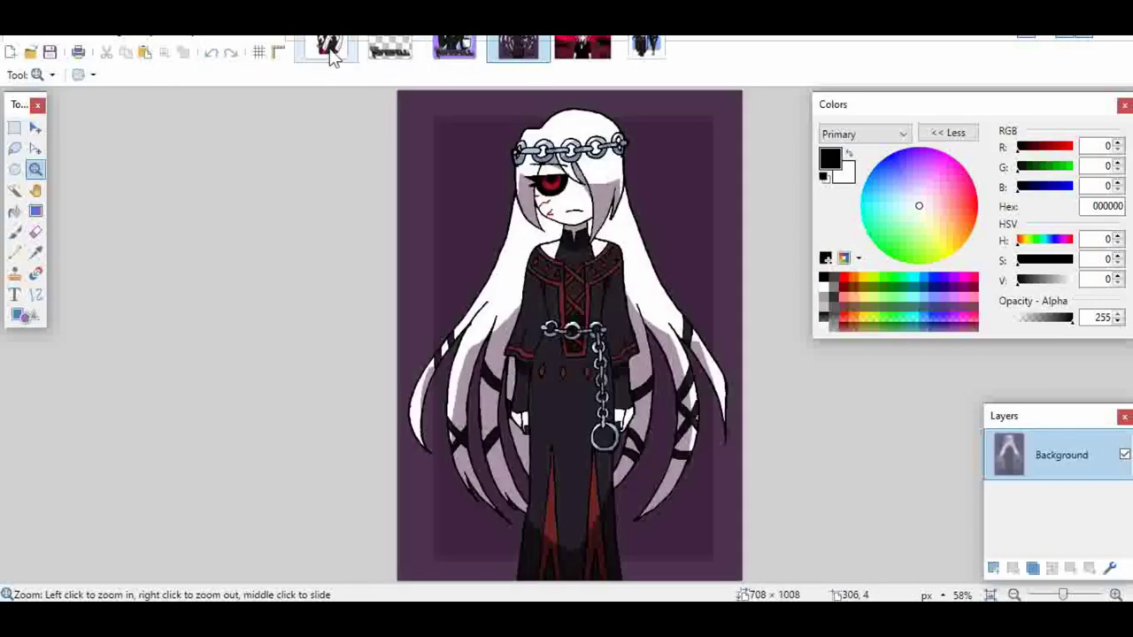
pyautogui.click(327, 49)
pyautogui.press('k')
pyautogui.click(518, 53)
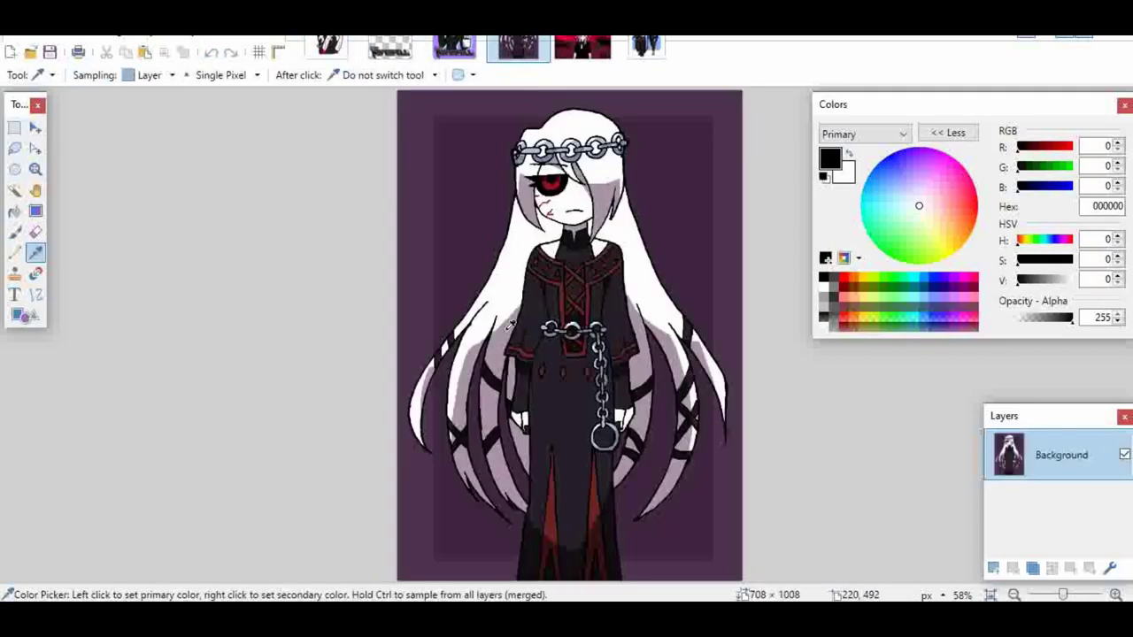
pyautogui.click(506, 328)
# Check the green-haired and blue-background references, and fill the character's inner ear with AB93A7.
pyautogui.click(455, 49)
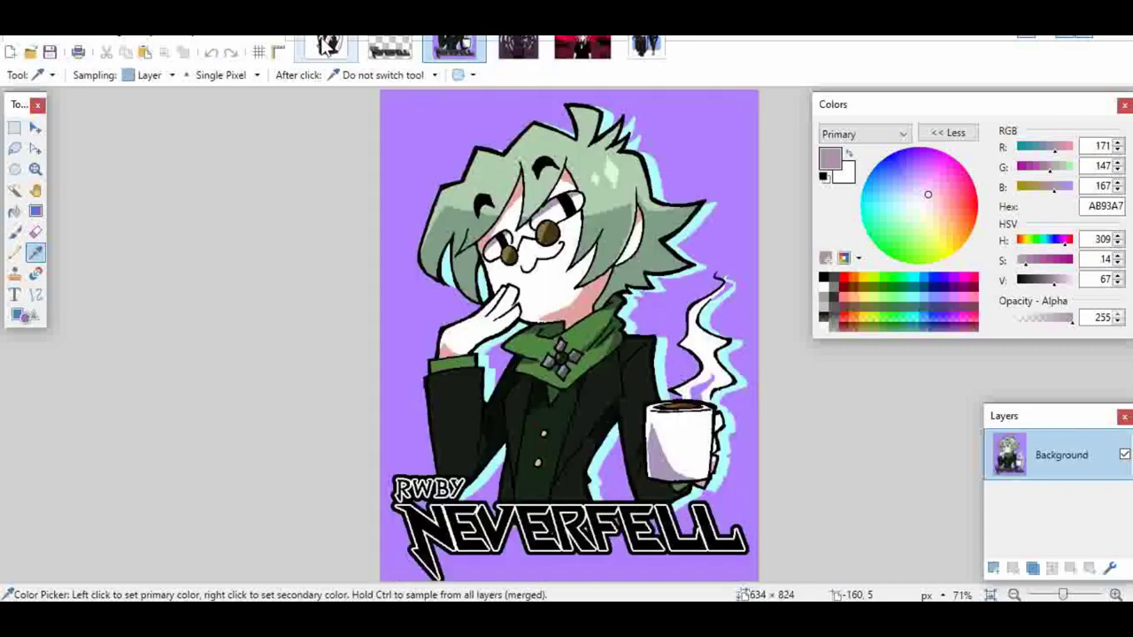
pyautogui.click(327, 49)
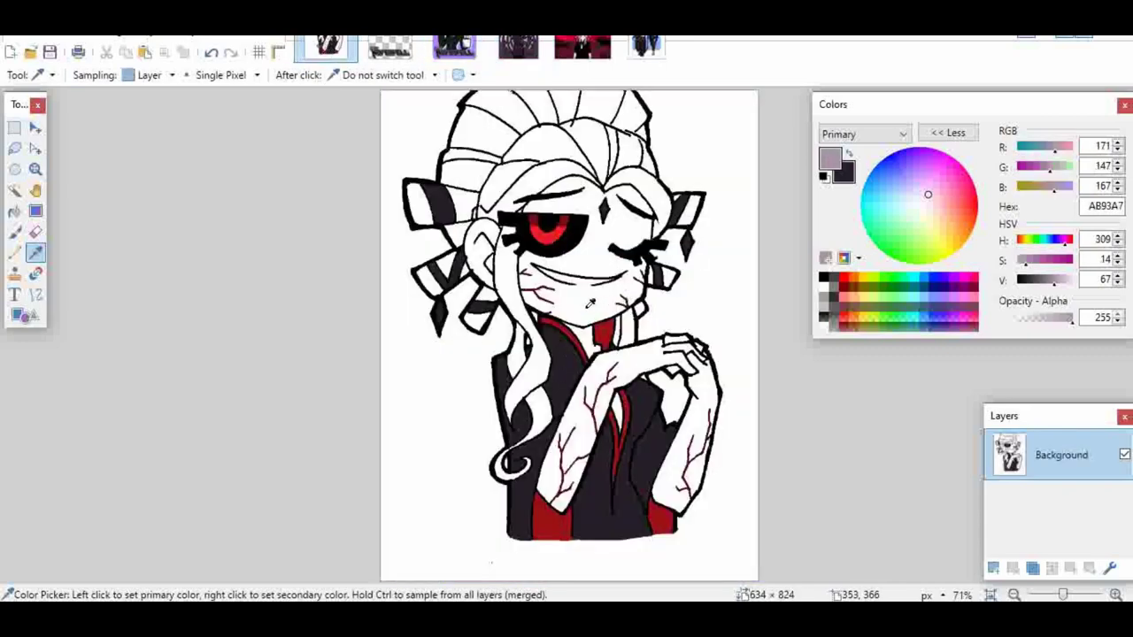
pyautogui.press('z')
pyautogui.moveTo(429, 152); pyautogui.dragTo(735, 387)
pyautogui.press('r')
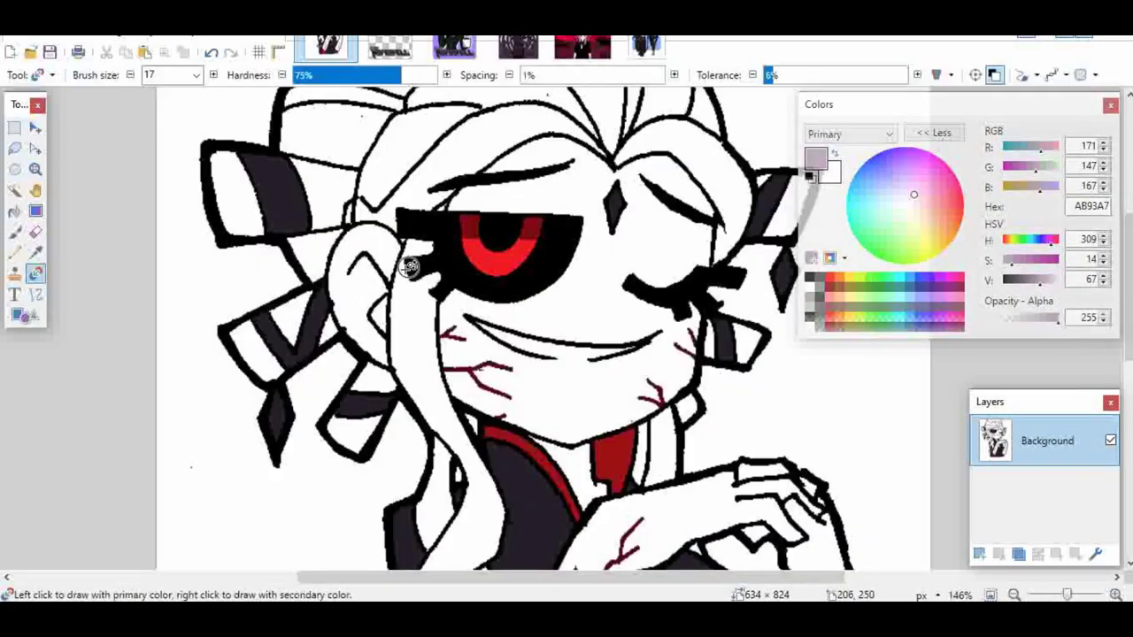
pyautogui.click(646, 48)
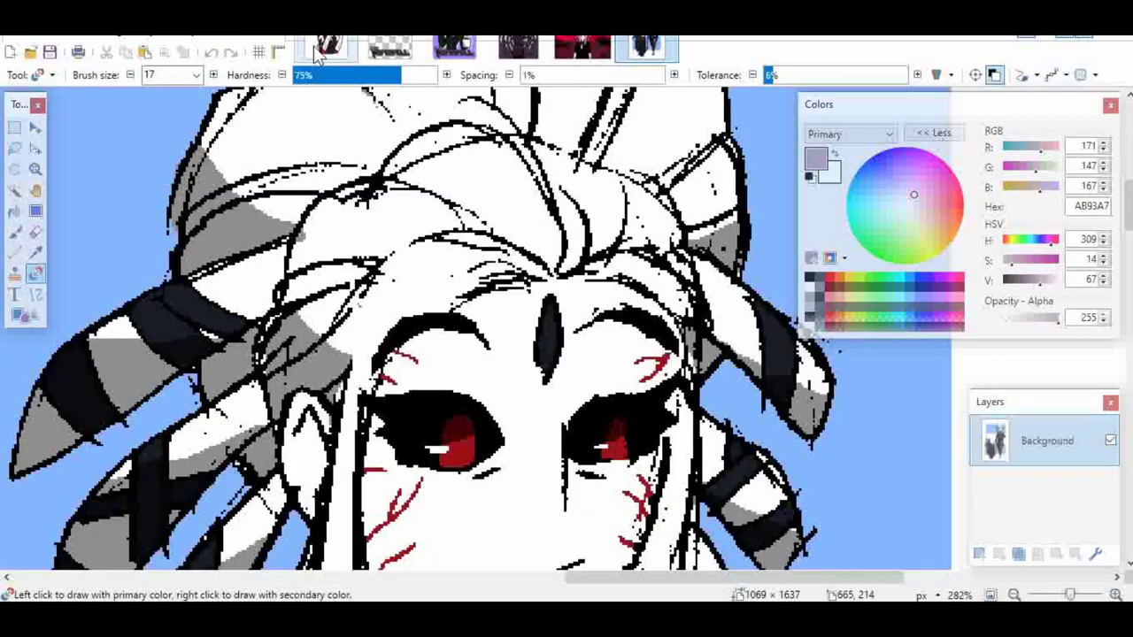
pyautogui.click(326, 50)
pyautogui.press('f')
pyautogui.click(381, 316)
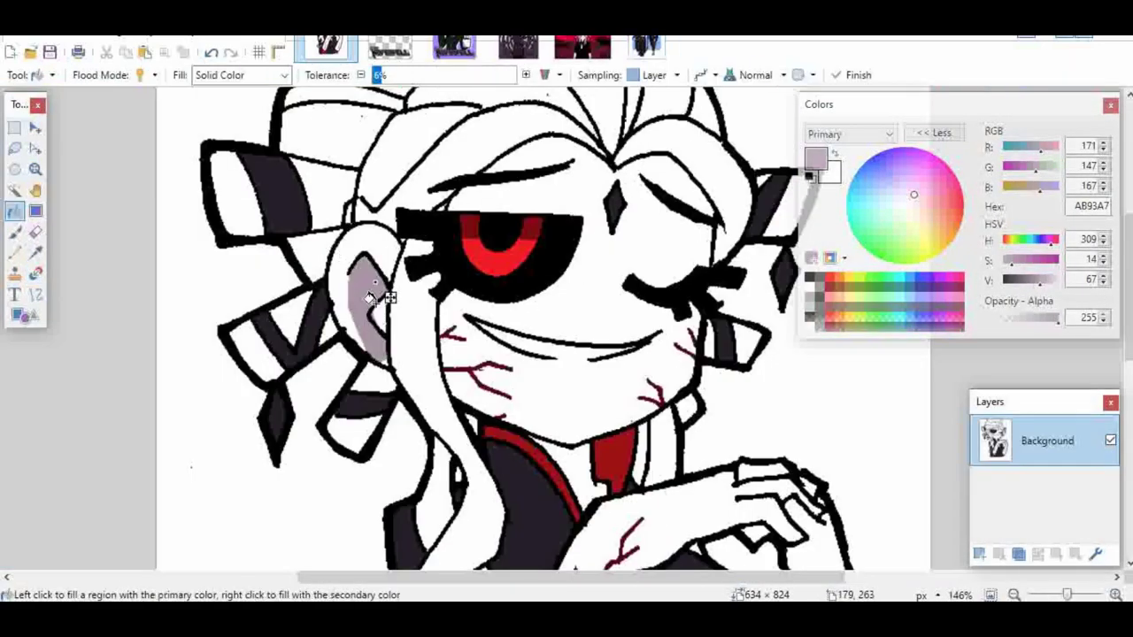
# Recolour the lower part of the ear's purple shading back to white with the size 17 brush.
pyautogui.press('r')
pyautogui.press('x')
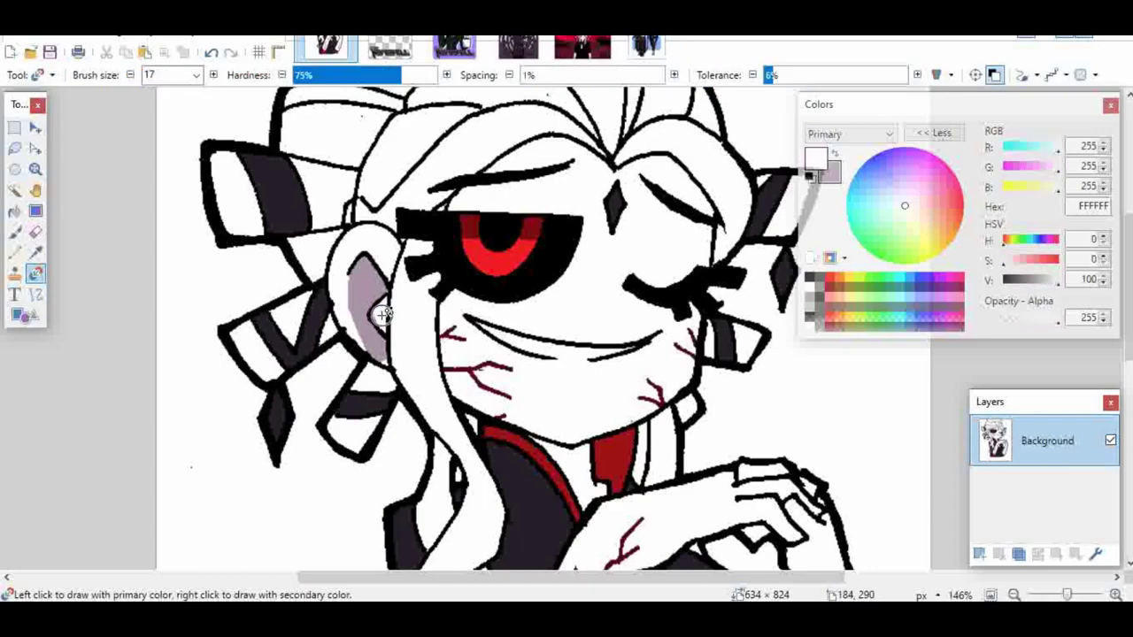
pyautogui.moveTo(350, 333); pyautogui.dragTo(389, 351)
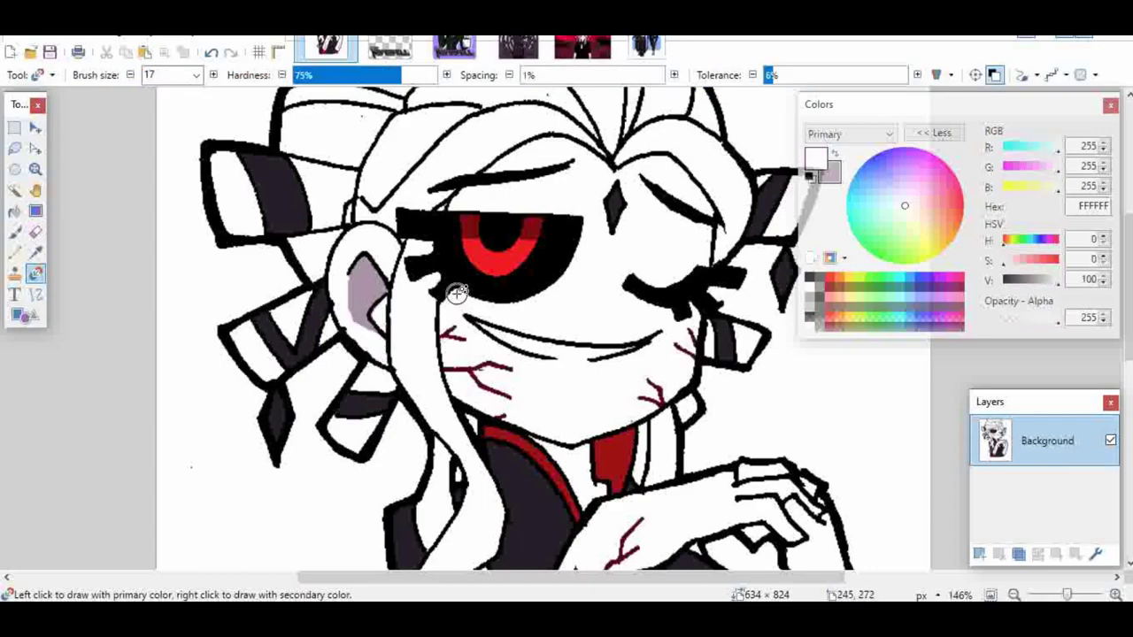
# Shade the upper part of the long hair lock beside the face with AB93A7, tapering the shading's ends with white.
pyautogui.scroll(-3, 468, 304)
pyautogui.scroll(2, 485, 281)
pyautogui.press('x')
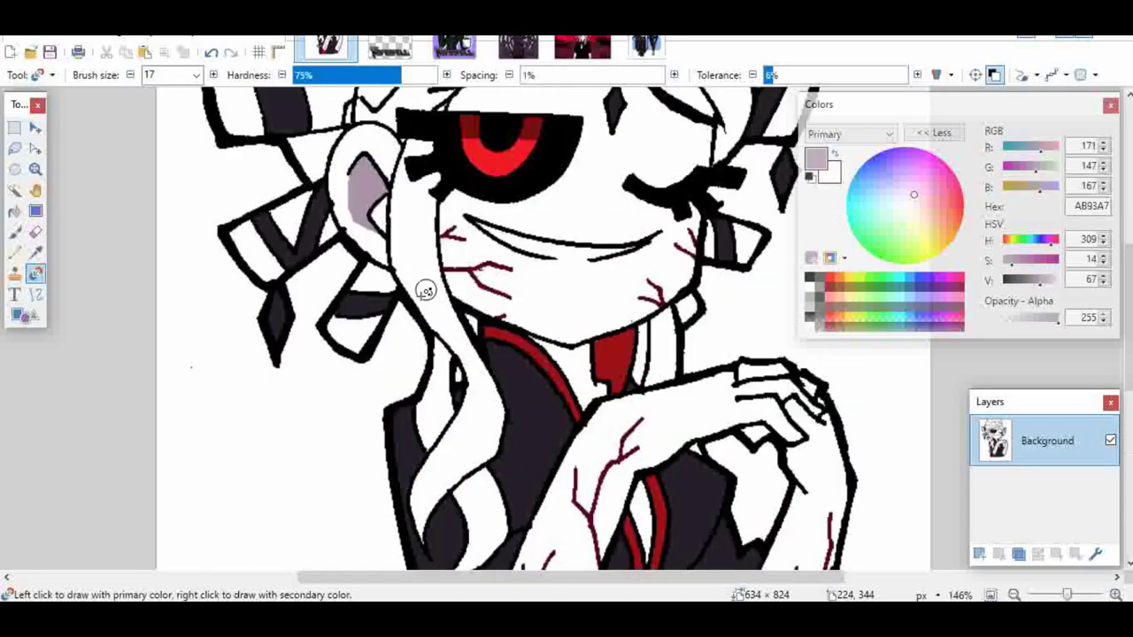
pyautogui.moveTo(405, 266); pyautogui.dragTo(481, 380)
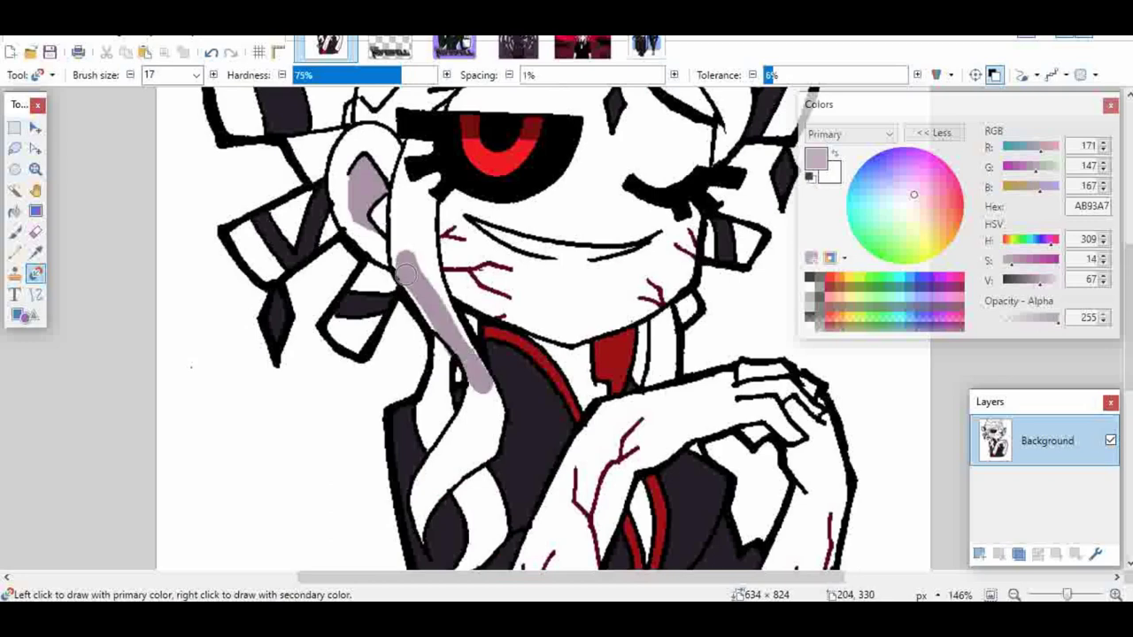
pyautogui.press('x')
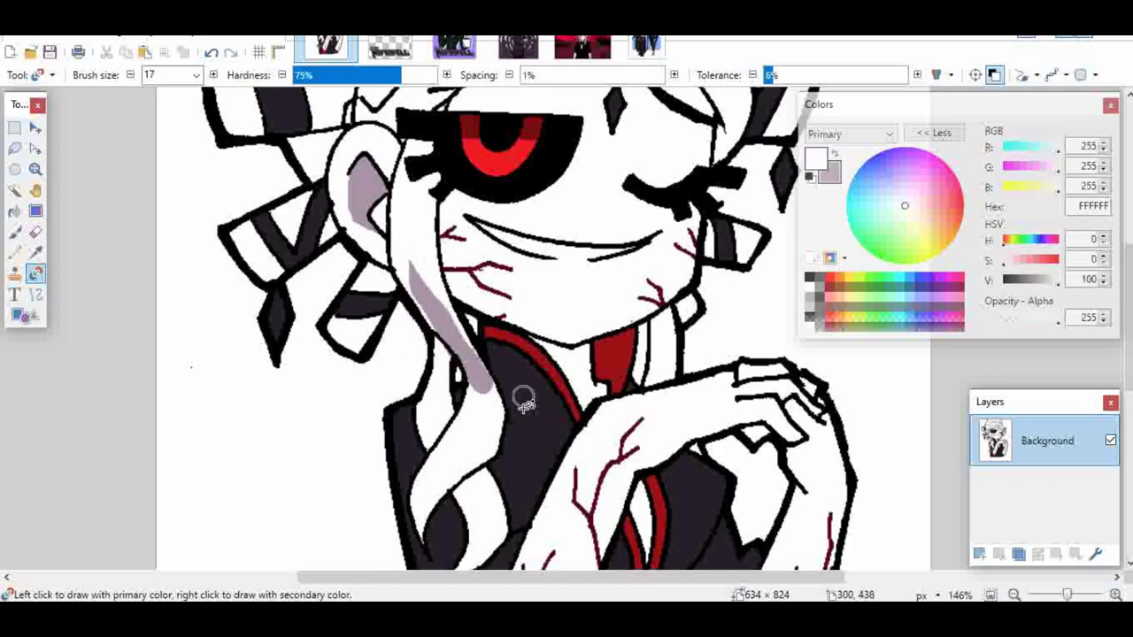
pyautogui.press('x')
pyautogui.moveTo(475, 402); pyautogui.dragTo(488, 428)
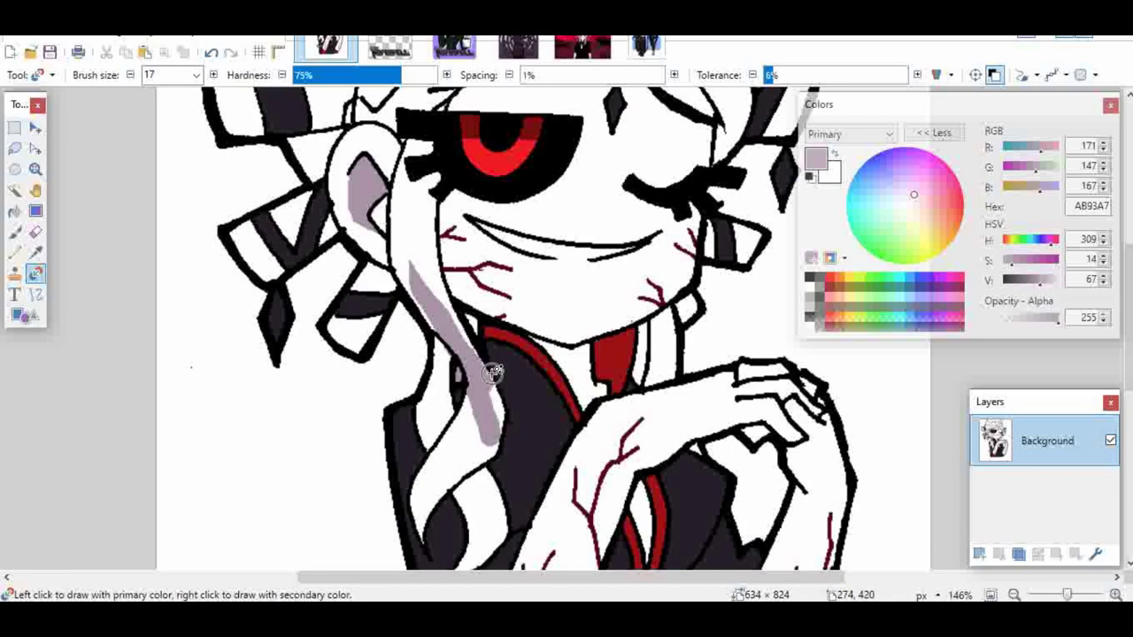
pyautogui.press('x')
pyautogui.moveTo(493, 373)
pyautogui.mouseDown()
pyautogui.moveTo(493, 424)
pyautogui.moveTo(476, 467)
pyautogui.moveTo(491, 389)
pyautogui.moveTo(476, 441)
pyautogui.moveTo(463, 389)
pyautogui.mouseUp()
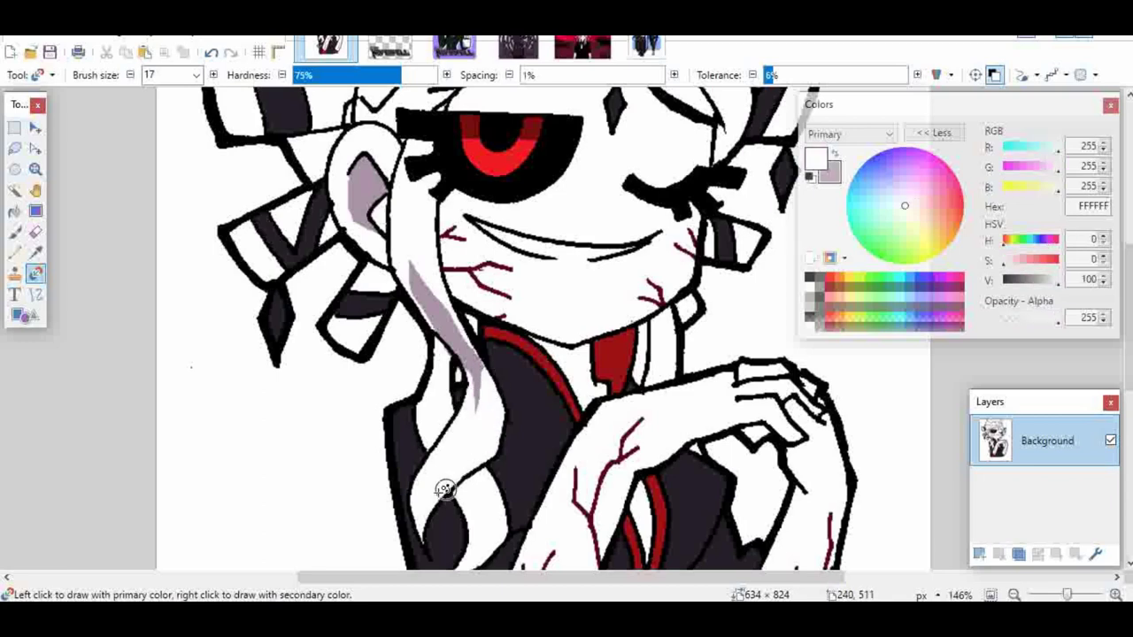
# Shade the lower twists of the long lock and the strand behind it with AB93A7, trimming the edges with white.
pyautogui.press('x')
pyautogui.moveTo(444, 489)
pyautogui.mouseDown()
pyautogui.moveTo(486, 464)
pyautogui.moveTo(426, 526)
pyautogui.moveTo(442, 525)
pyautogui.mouseUp()
pyautogui.press('x')
pyautogui.scroll(-1, 427, 339)
pyautogui.press('x')
pyautogui.moveTo(426, 314)
pyautogui.mouseDown()
pyautogui.moveTo(428, 347)
pyautogui.moveTo(413, 342)
pyautogui.mouseUp()
pyautogui.press('x')
pyautogui.press('x')
pyautogui.moveTo(462, 389)
pyautogui.mouseDown()
pyautogui.moveTo(479, 411)
pyautogui.moveTo(490, 455)
pyautogui.moveTo(470, 420)
pyautogui.moveTo(463, 472)
pyautogui.moveTo(443, 489)
pyautogui.moveTo(424, 479)
pyautogui.moveTo(399, 524)
pyautogui.moveTo(429, 486)
pyautogui.moveTo(386, 511)
pyautogui.mouseUp()
pyautogui.press('x')
pyautogui.press('f')
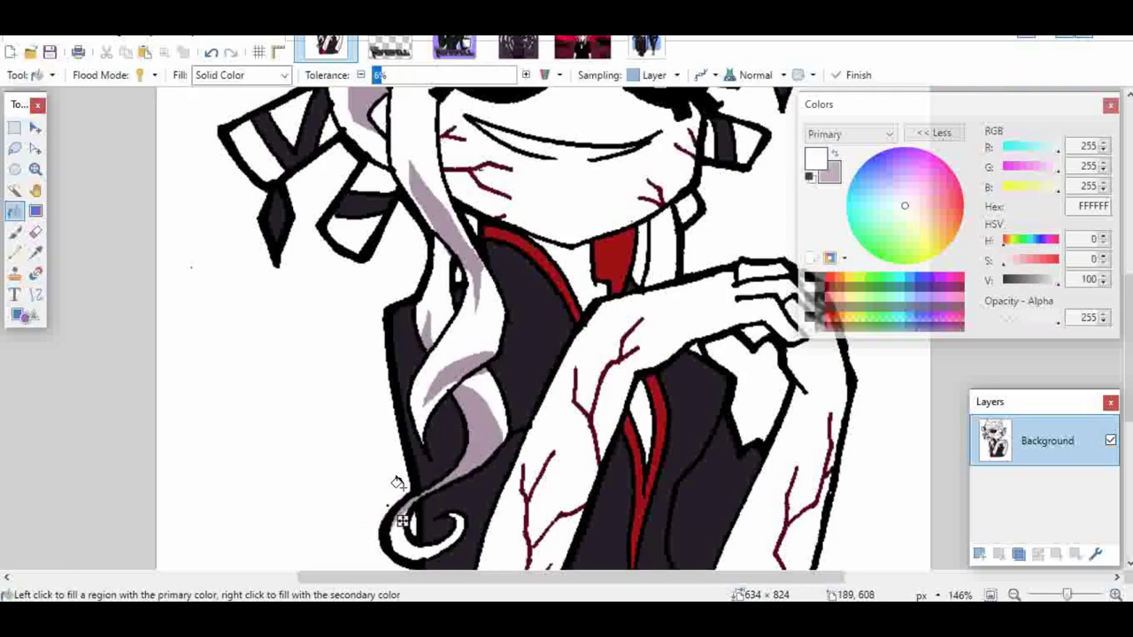
pyautogui.press('r')
# Shade the hair strands beside the red collar, beneath the winking side of the face, with AB93A7.
pyautogui.press('x')
pyautogui.hotkey('ctrl', 'b')
pyautogui.press('z')
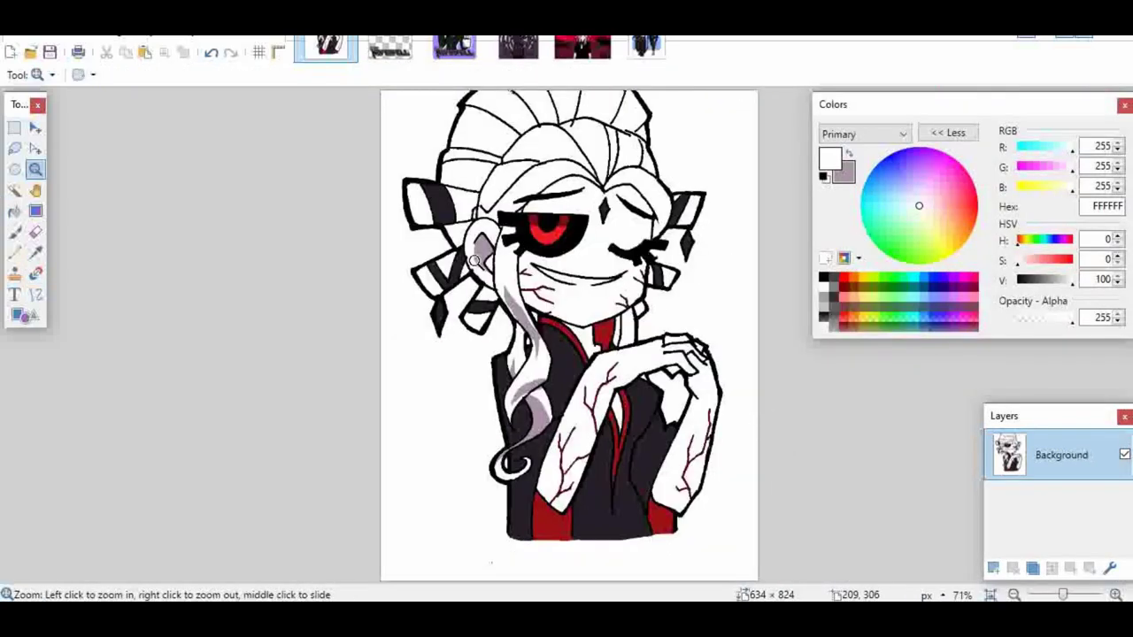
pyautogui.moveTo(420, 222); pyautogui.dragTo(734, 457)
pyautogui.press('r')
pyautogui.moveTo(674, 339); pyautogui.dragTo(662, 301)
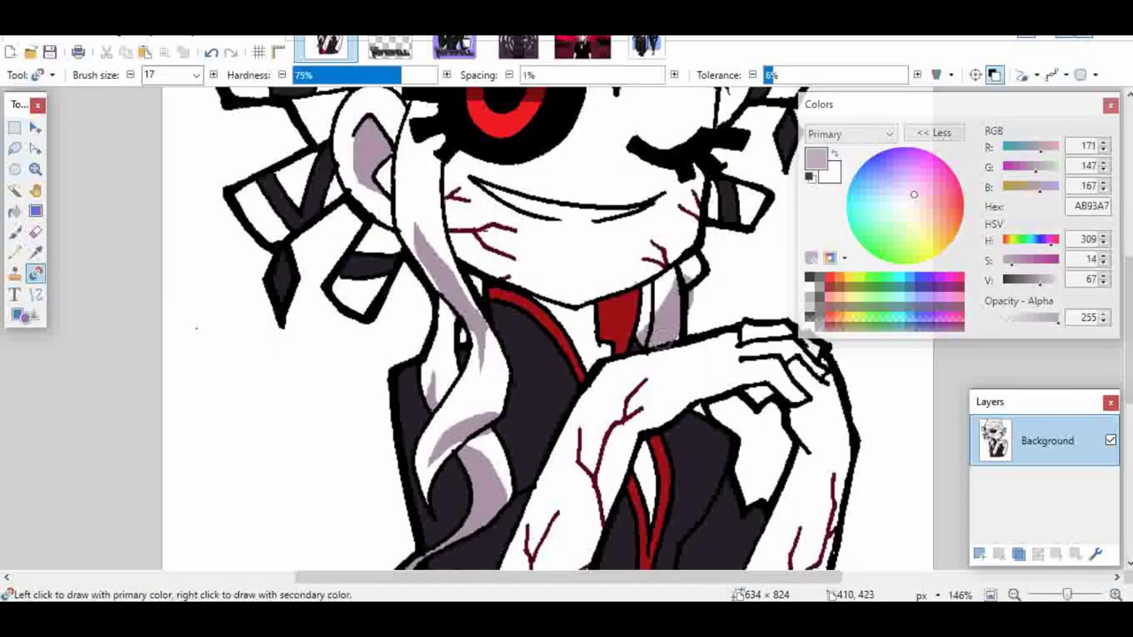
pyautogui.press('f')
pyautogui.click(645, 309)
pyautogui.press('r')
pyautogui.press('x')
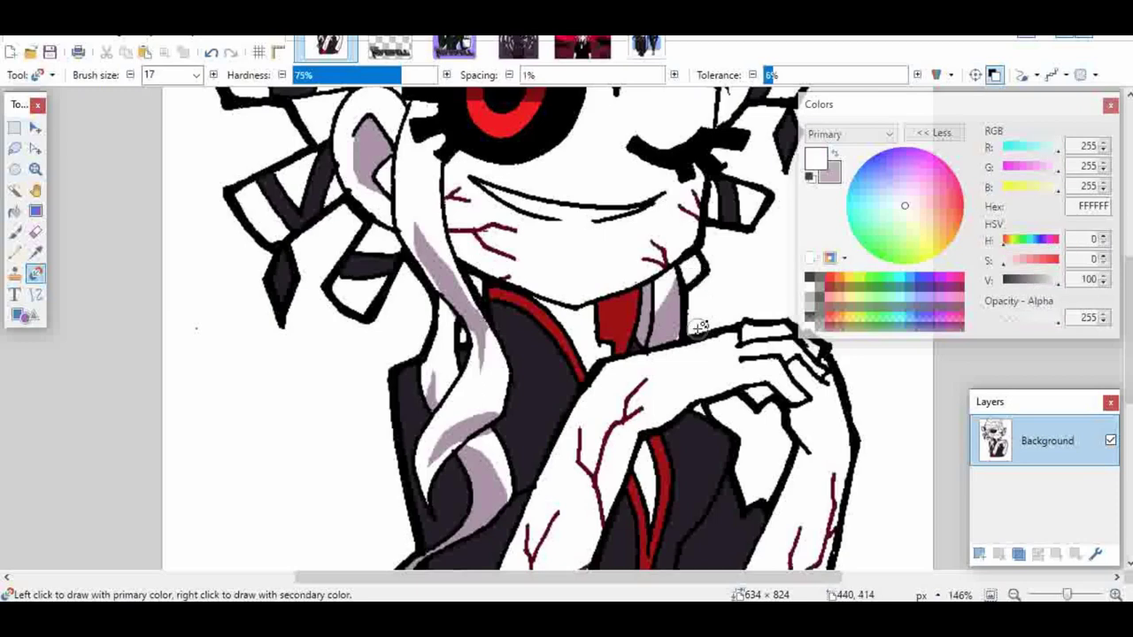
pyautogui.press('x')
pyautogui.press('x')
pyautogui.moveTo(680, 273); pyautogui.dragTo(695, 329)
# Shade the white parts of the two lower hair ornaments beneath the visible ear with AB93A7.
pyautogui.scroll(3, 327, 268)
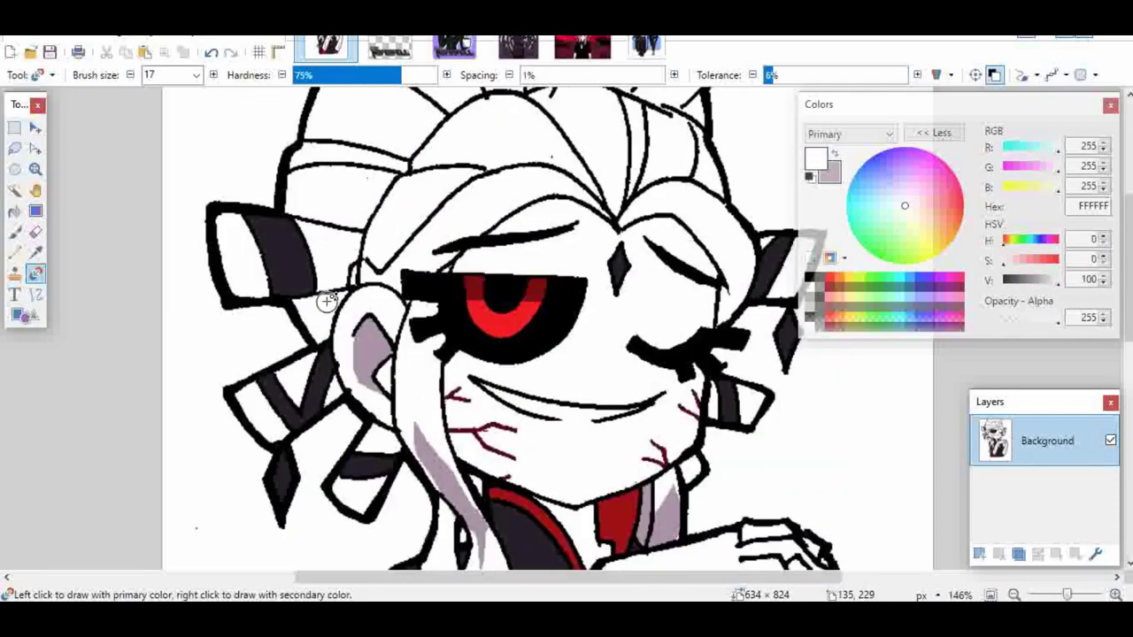
pyautogui.press('x')
pyautogui.moveTo(392, 442); pyautogui.dragTo(350, 505)
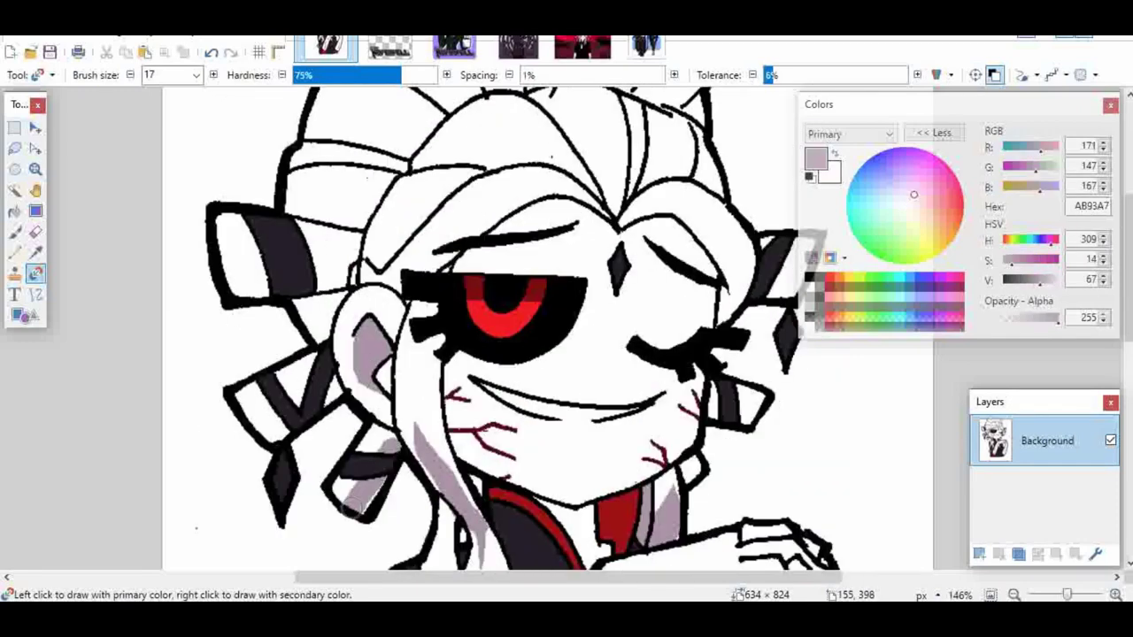
pyautogui.press('x')
pyautogui.press('x')
pyautogui.press('x')
pyautogui.moveTo(330, 388); pyautogui.dragTo(260, 430)
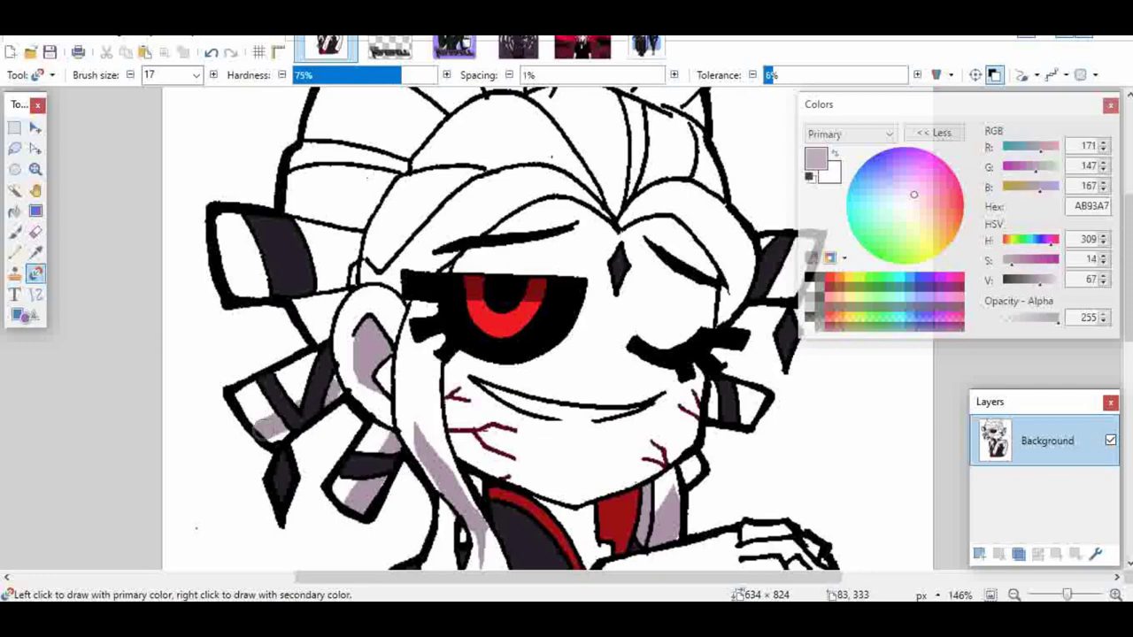
pyautogui.moveTo(334, 392); pyautogui.dragTo(338, 390)
pyautogui.press('x')
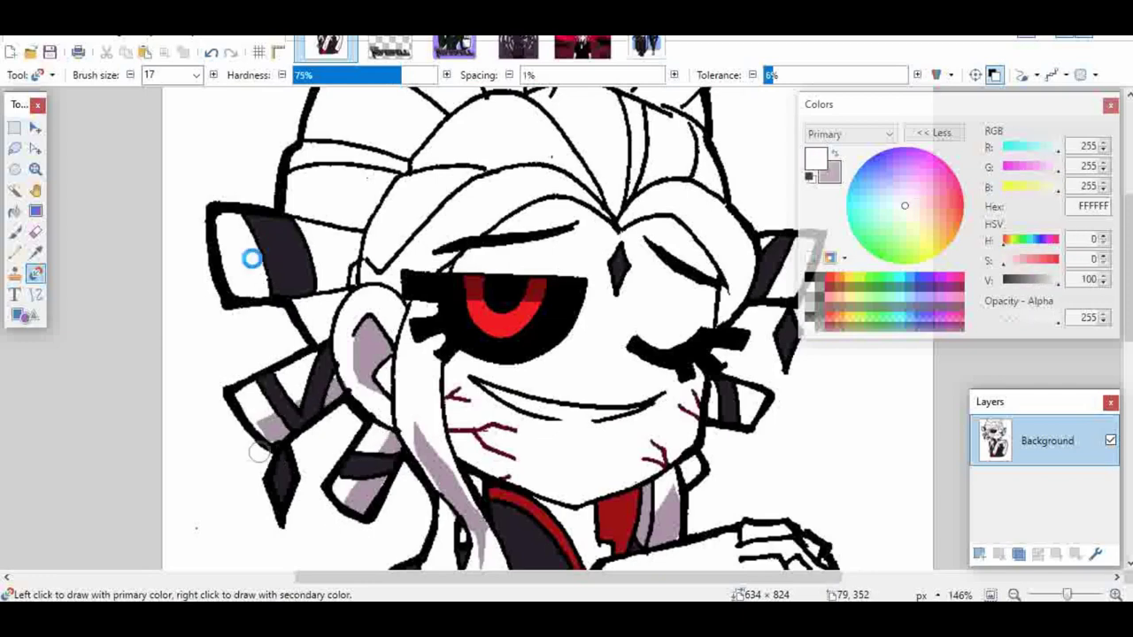
# Shade the lower edge of the large upper hair ornament beside the ear with AB93A7, trimming it with white.
pyautogui.press('x')
pyautogui.moveTo(247, 274)
pyautogui.mouseDown()
pyautogui.moveTo(346, 273)
pyautogui.moveTo(249, 290)
pyautogui.moveTo(238, 280)
pyautogui.mouseUp()
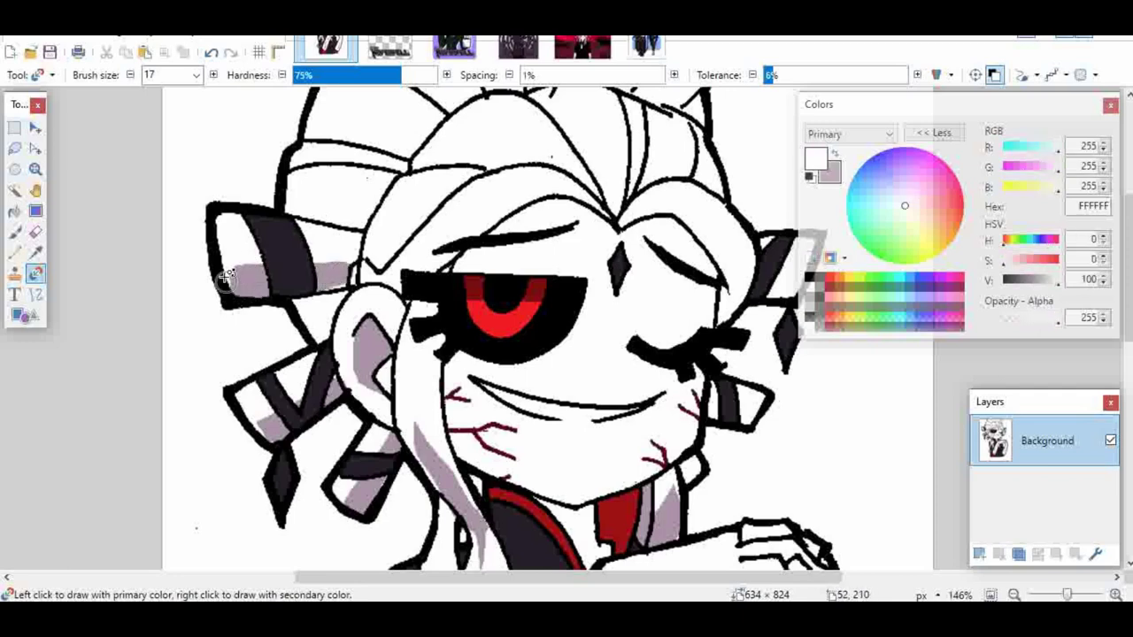
pyautogui.press('x')
pyautogui.press('x')
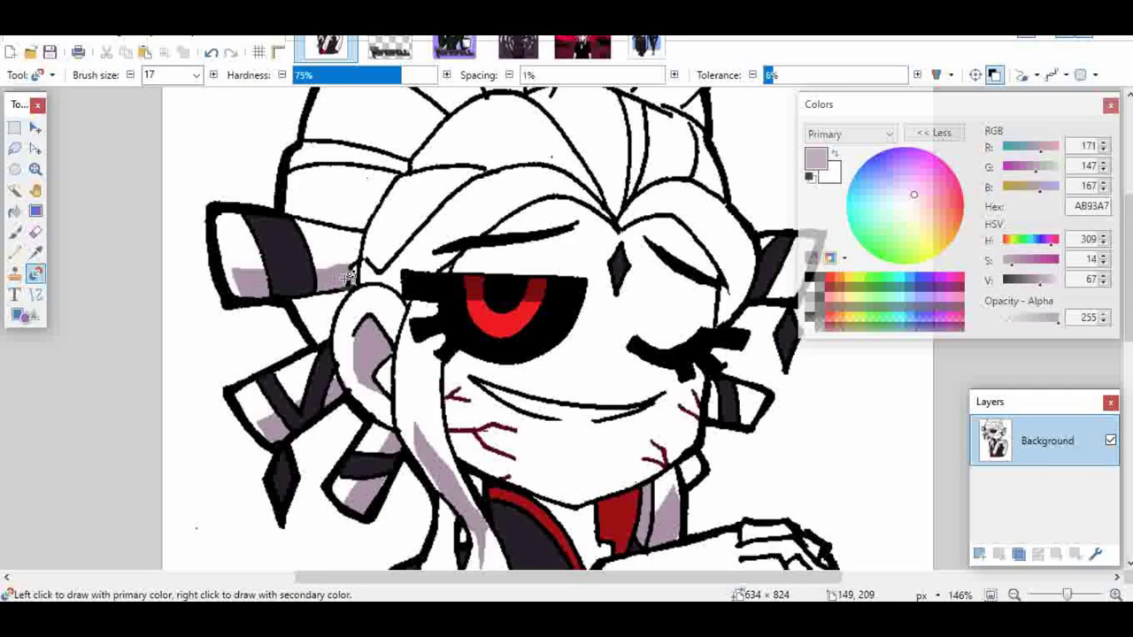
pyautogui.press('x')
pyautogui.moveTo(316, 255); pyautogui.dragTo(365, 252)
pyautogui.click(363, 276)
# Paint out the short extra outline and stray pixels just above the ear in white, and save the drawing.
pyautogui.press('z')
pyautogui.moveTo(279, 238); pyautogui.dragTo(429, 312)
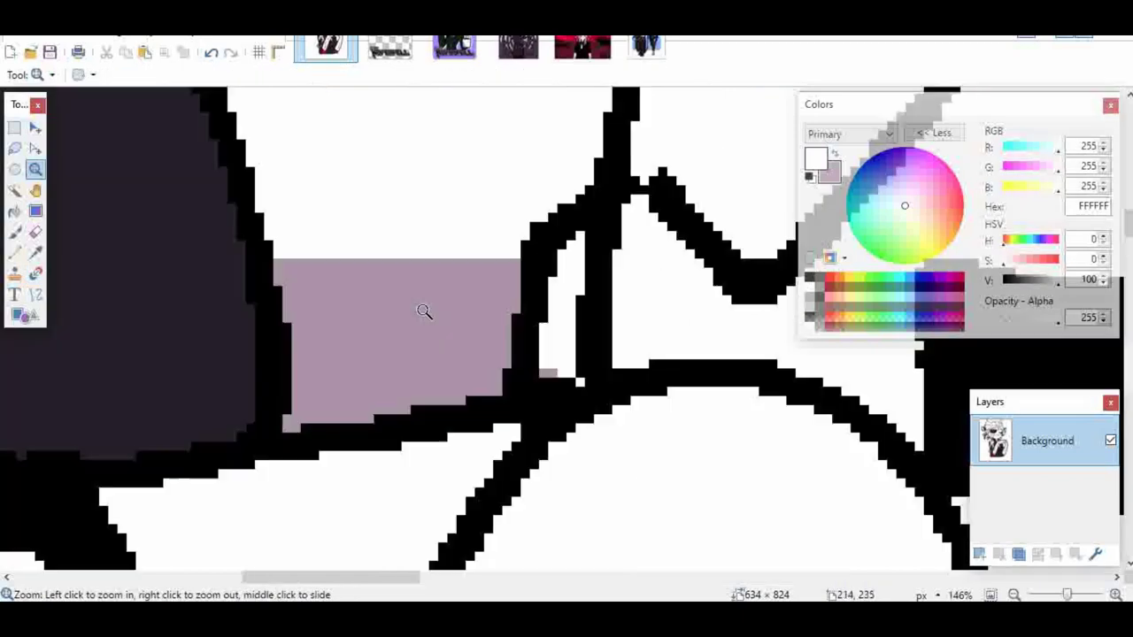
pyautogui.press('b')
pyautogui.hotkey('ctrl', '[')
pyautogui.hotkey('ctrl', '[')
pyautogui.hotkey('ctrl', '[')
pyautogui.press(']')
pyautogui.press(']')
pyautogui.moveTo(619, 234)
pyautogui.mouseDown()
pyautogui.moveTo(559, 373)
pyautogui.moveTo(602, 306)
pyautogui.mouseUp()
pyautogui.press('p')
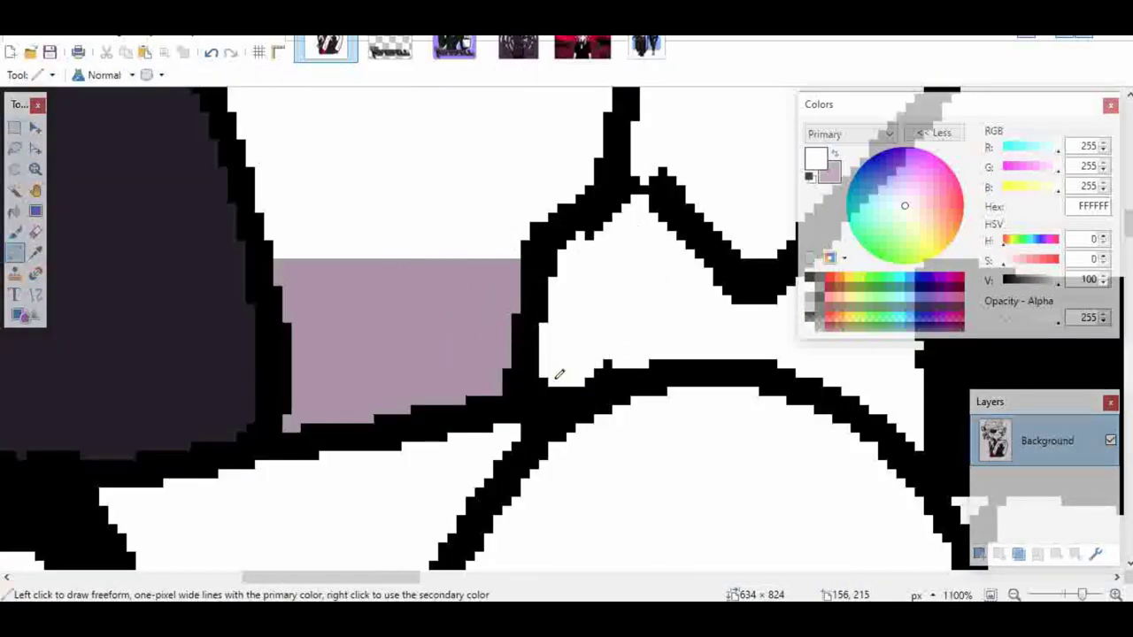
pyautogui.moveTo(552, 401); pyautogui.dragTo(551, 373)
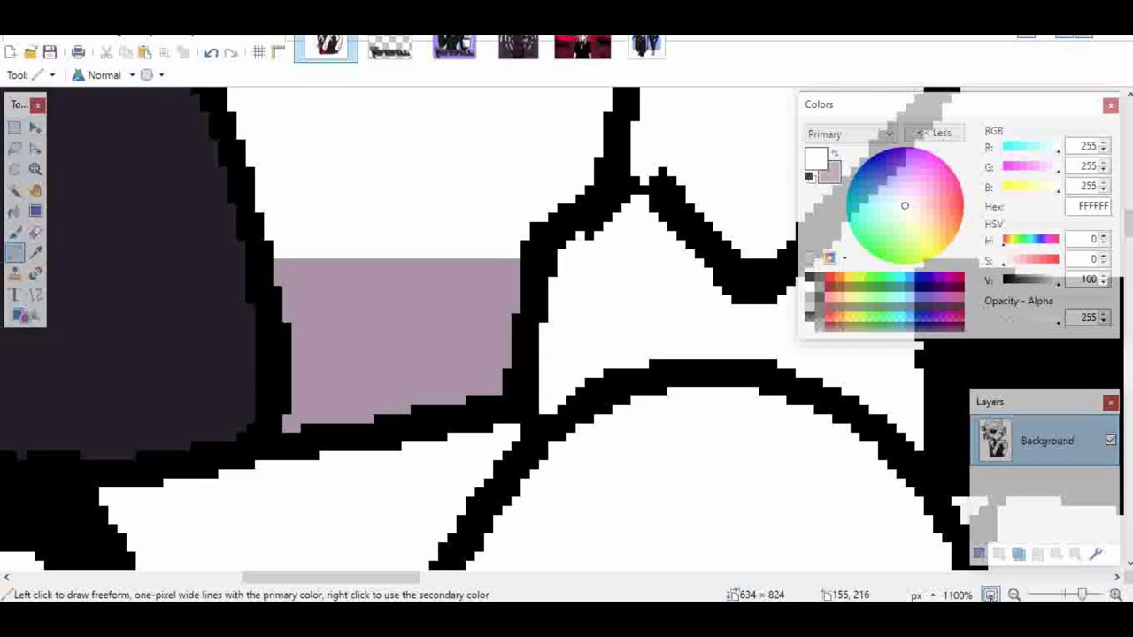
pyautogui.hotkey('ctrl', 'b')
pyautogui.hotkey('ctrl', 's')
# Fill the lower part of the hair section above the upper ornament and the section beneath the ornament with AB93A7.
pyautogui.press('z')
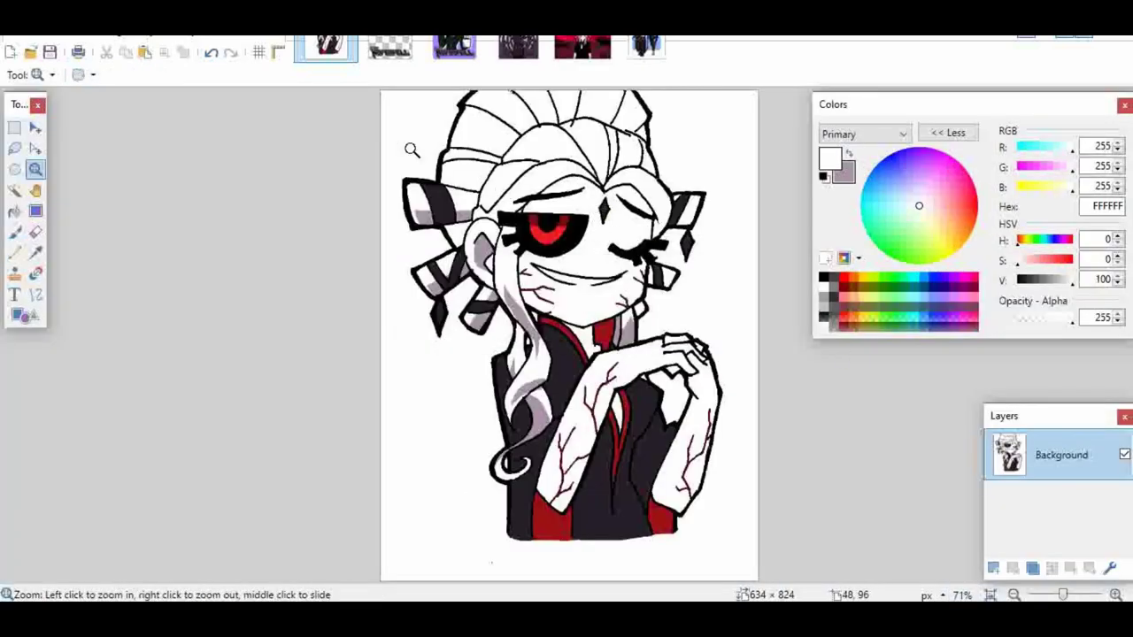
pyautogui.moveTo(412, 151); pyautogui.dragTo(759, 327)
pyautogui.press('x')
pyautogui.press('r')
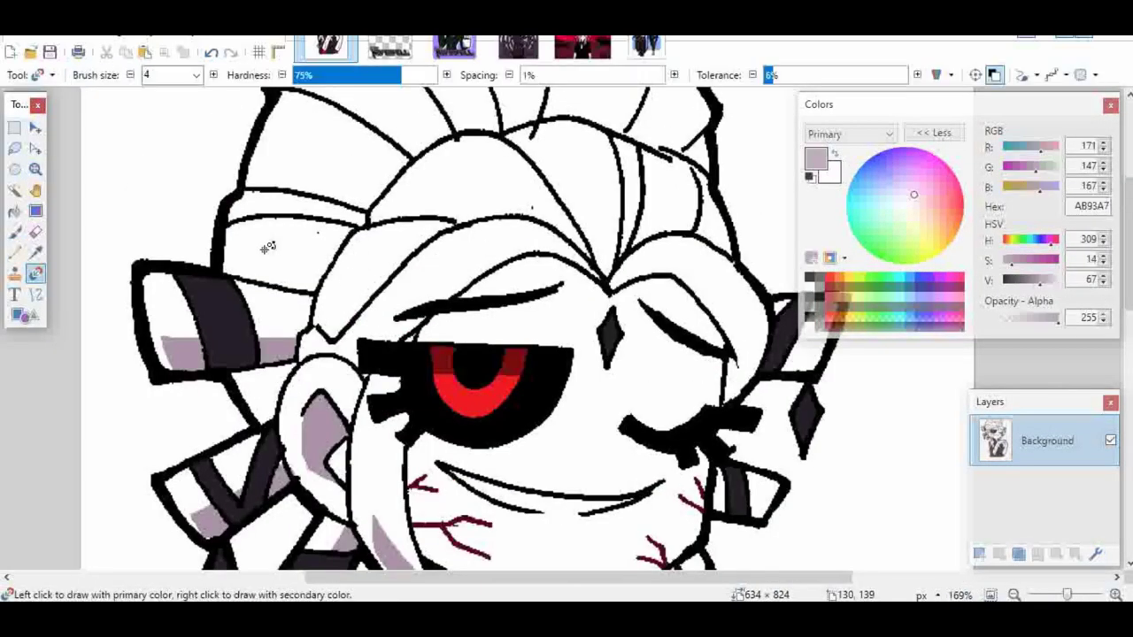
pyautogui.moveTo(238, 217); pyautogui.dragTo(331, 252)
pyautogui.press('f')
pyautogui.press('r')
pyautogui.moveTo(236, 222); pyautogui.dragTo(232, 258)
pyautogui.press('f')
pyautogui.click(266, 258)
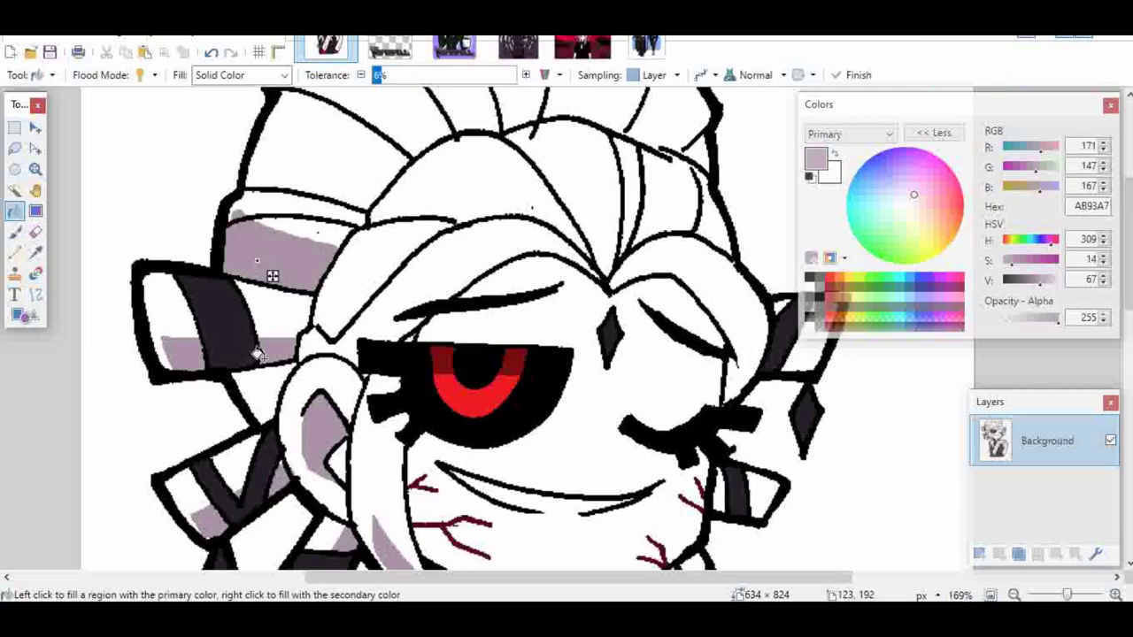
pyautogui.click(264, 389)
pyautogui.press('r')
pyautogui.press('x')
# Shade along the thin hair band above the filled section with AB93A7 using the size 10 brush.
pyautogui.scroll(2, 467, 287)
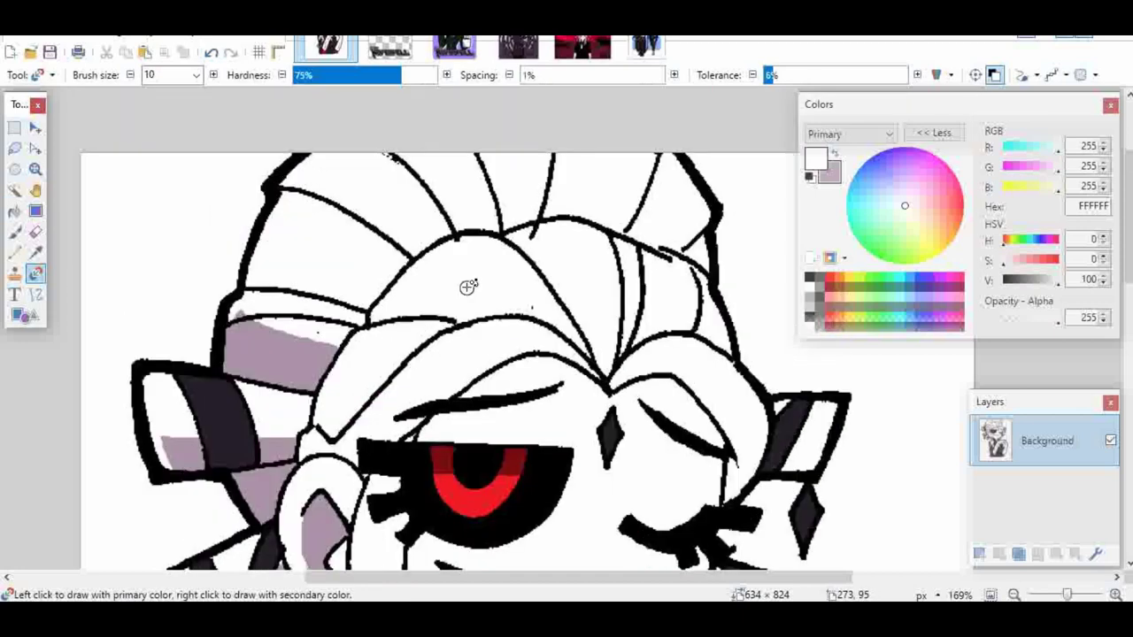
pyautogui.press('x')
pyautogui.moveTo(279, 276)
pyautogui.mouseDown()
pyautogui.moveTo(357, 287)
pyautogui.moveTo(301, 296)
pyautogui.moveTo(277, 274)
pyautogui.moveTo(383, 280)
pyautogui.moveTo(363, 312)
pyautogui.mouseUp()
pyautogui.press('x')
pyautogui.press('x')
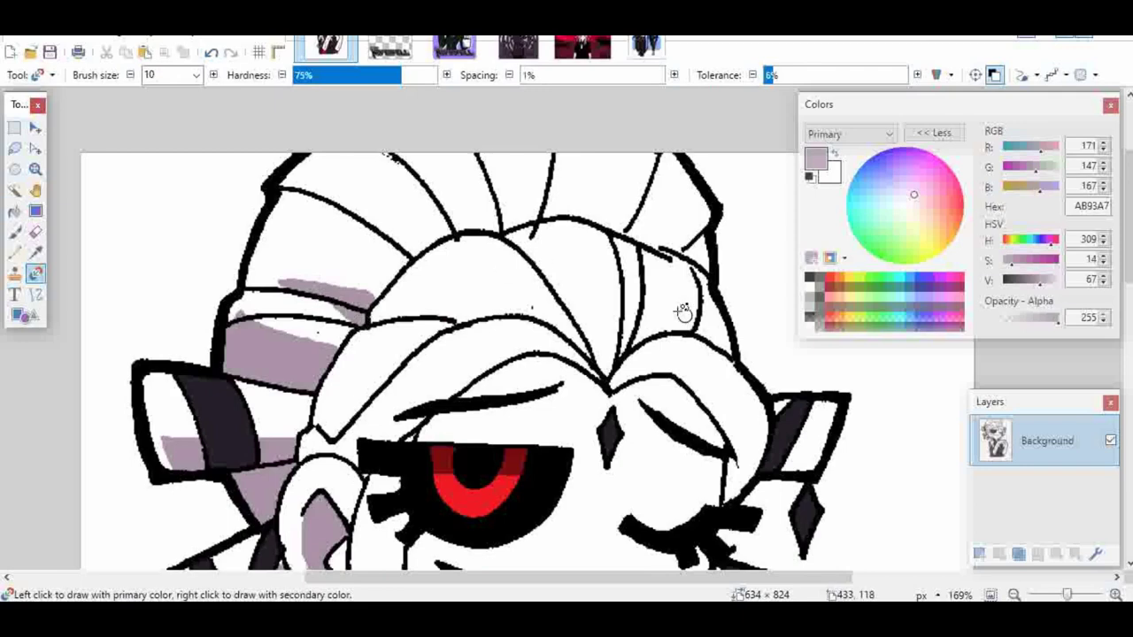
# Shade the hair behind the open eye's brow with AB93A7 and taper the tip with white.
pyautogui.moveTo(386, 422); pyautogui.dragTo(360, 450)
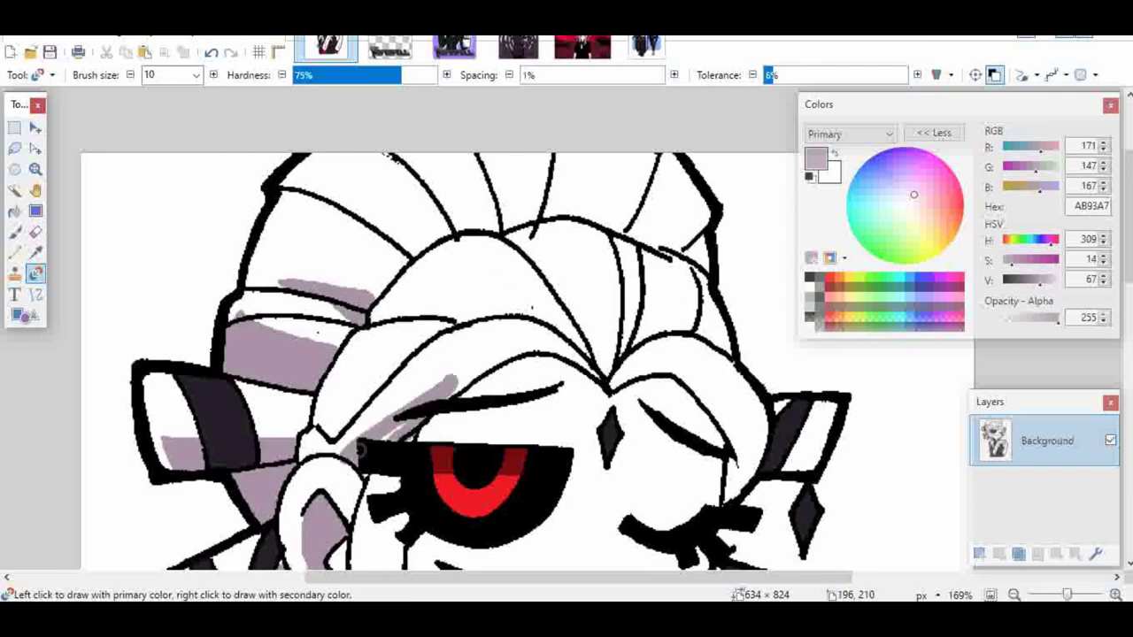
pyautogui.press('x')
pyautogui.moveTo(457, 376)
pyautogui.mouseDown()
pyautogui.moveTo(417, 389)
pyautogui.moveTo(482, 359)
pyautogui.mouseUp()
pyautogui.moveTo(465, 376); pyautogui.dragTo(456, 385)
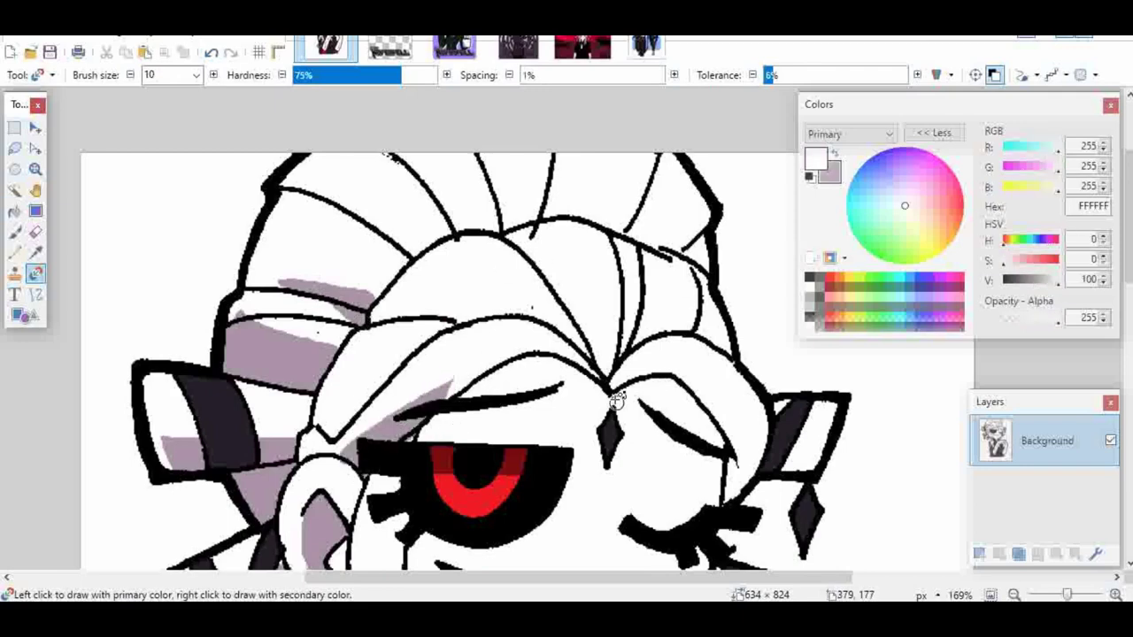
# Shade the hair beside the winking eye with AB93A7, shaping it to a point with white.
pyautogui.press('x')
pyautogui.moveTo(722, 418)
pyautogui.mouseDown()
pyautogui.moveTo(744, 466)
pyautogui.moveTo(740, 494)
pyautogui.mouseUp()
pyautogui.press('x')
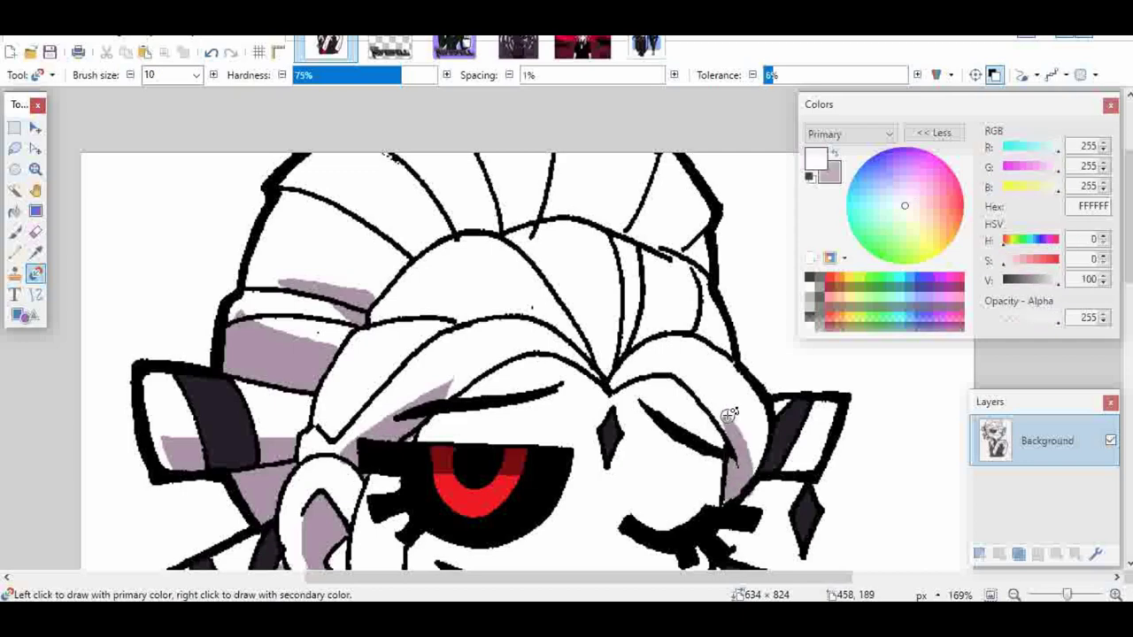
pyautogui.moveTo(728, 415); pyautogui.dragTo(758, 478)
pyautogui.press('x')
pyautogui.moveTo(767, 432); pyautogui.dragTo(755, 471)
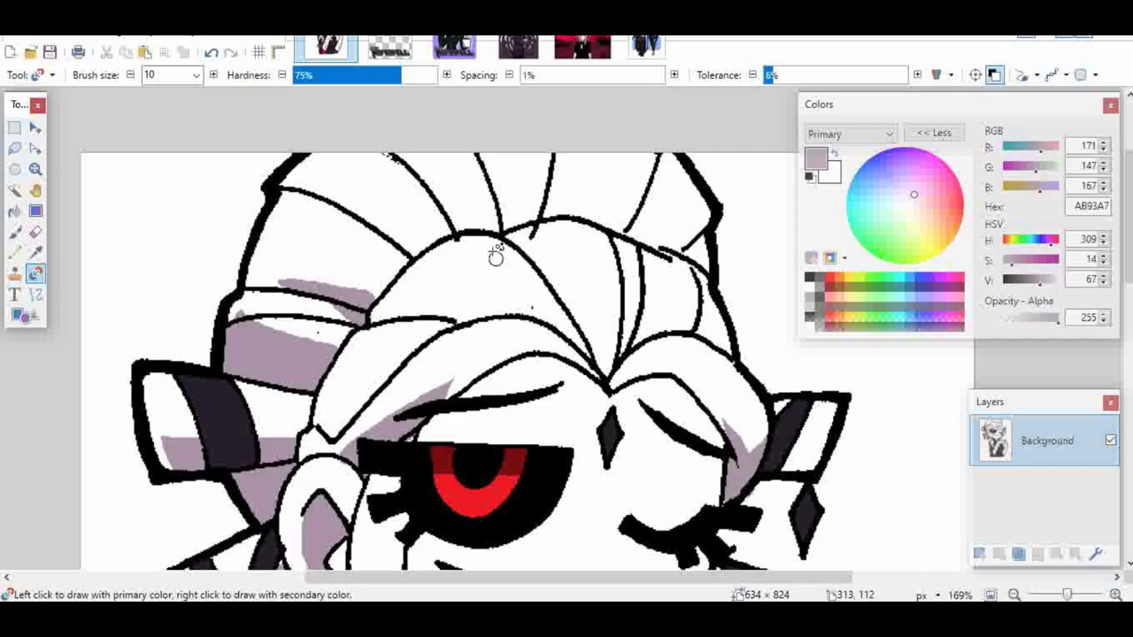
pyautogui.scroll(-1, 605, 206)
pyautogui.press('x')
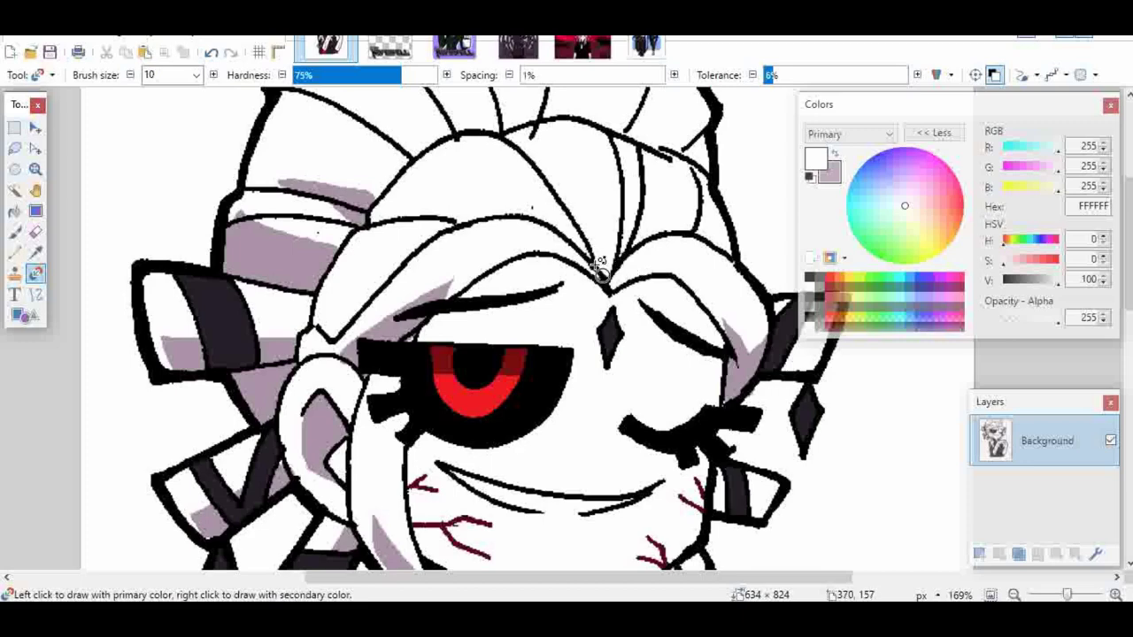
pyautogui.press('x')
pyautogui.press('b')
pyautogui.press('x')
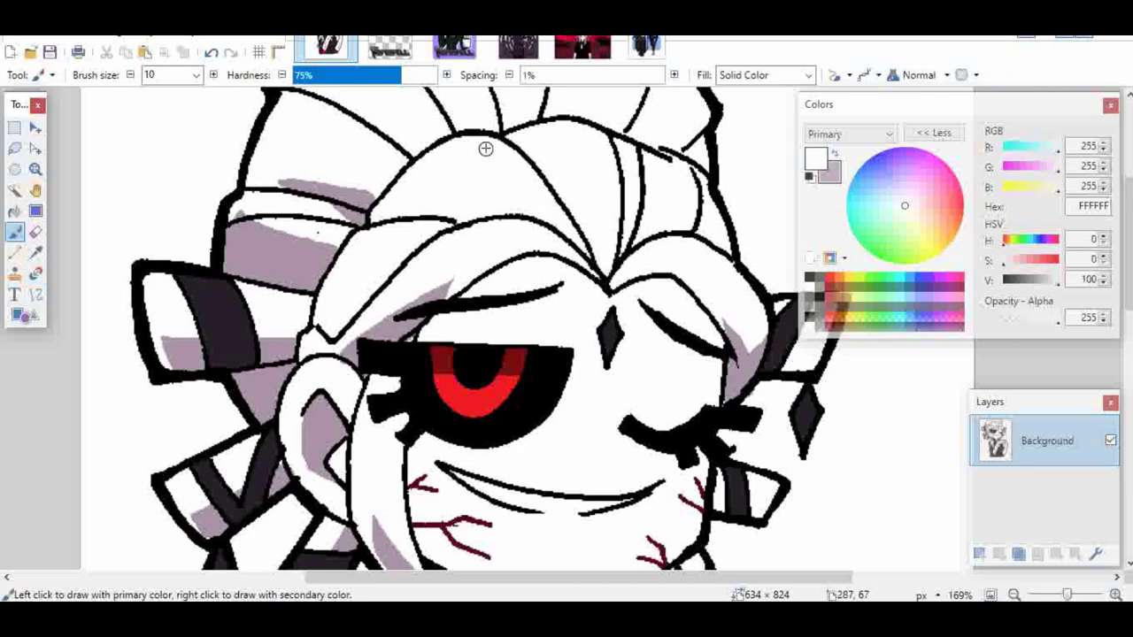
# Recolour the shading on and above the thin hair band back to white with the size 17 brush.
pyautogui.hotkey('ctrl', 'b')
pyautogui.press('z')
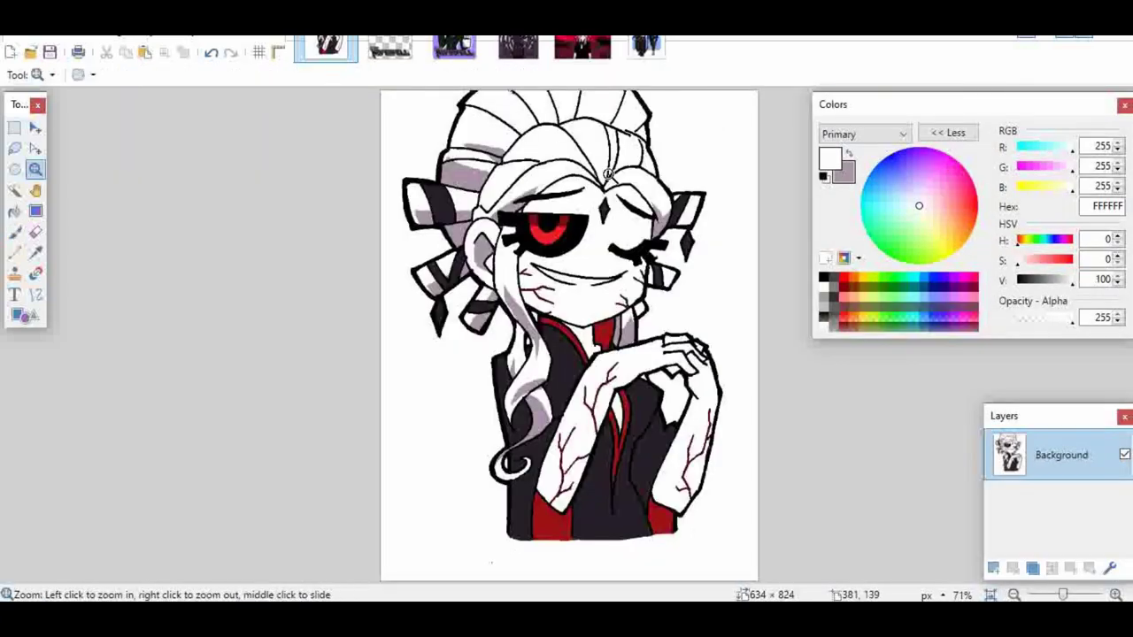
pyautogui.moveTo(360, 95); pyautogui.dragTo(731, 281)
pyautogui.press('x')
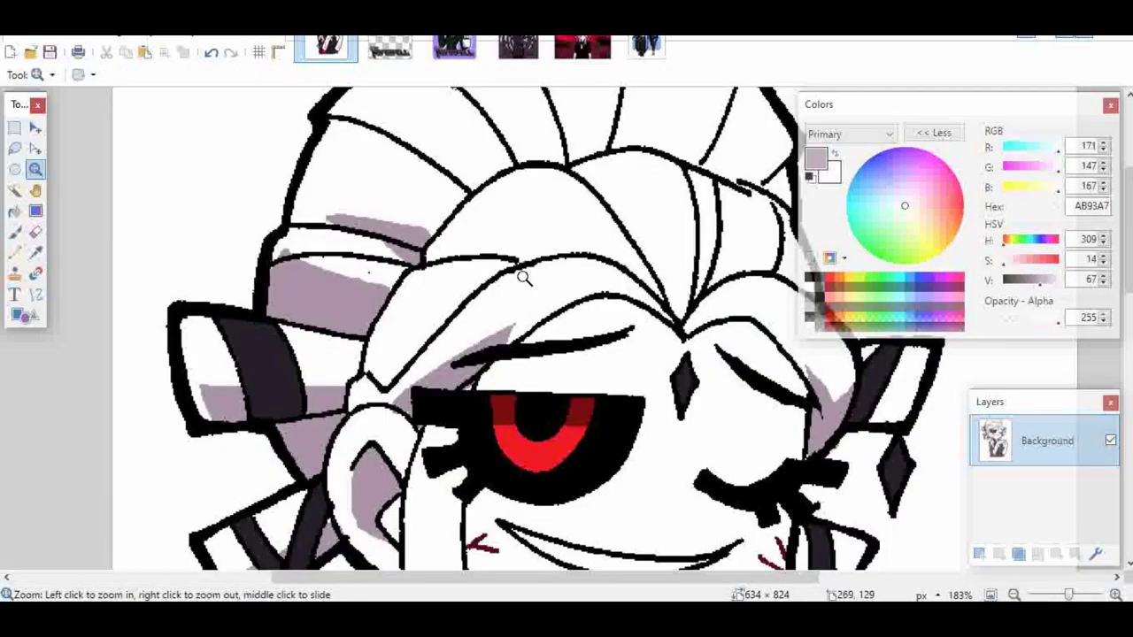
pyautogui.press('x')
pyautogui.press('r')
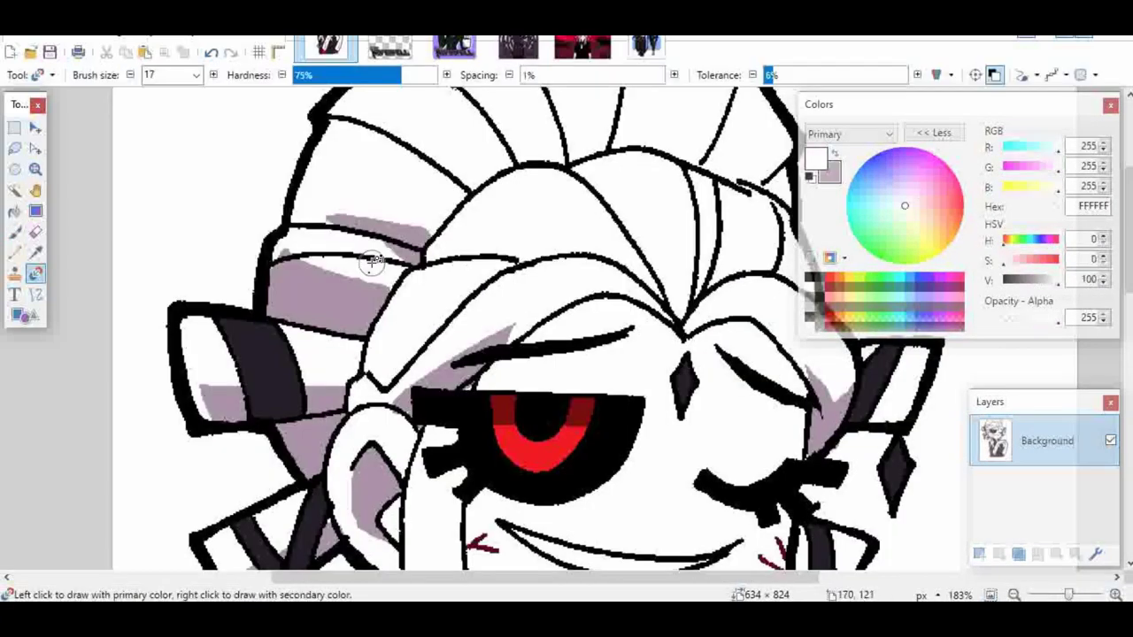
pyautogui.press('p')
pyautogui.press('r')
pyautogui.moveTo(357, 209)
pyautogui.mouseDown()
pyautogui.moveTo(431, 261)
pyautogui.moveTo(394, 248)
pyautogui.mouseUp()
pyautogui.hotkey('ctrl', 'b')
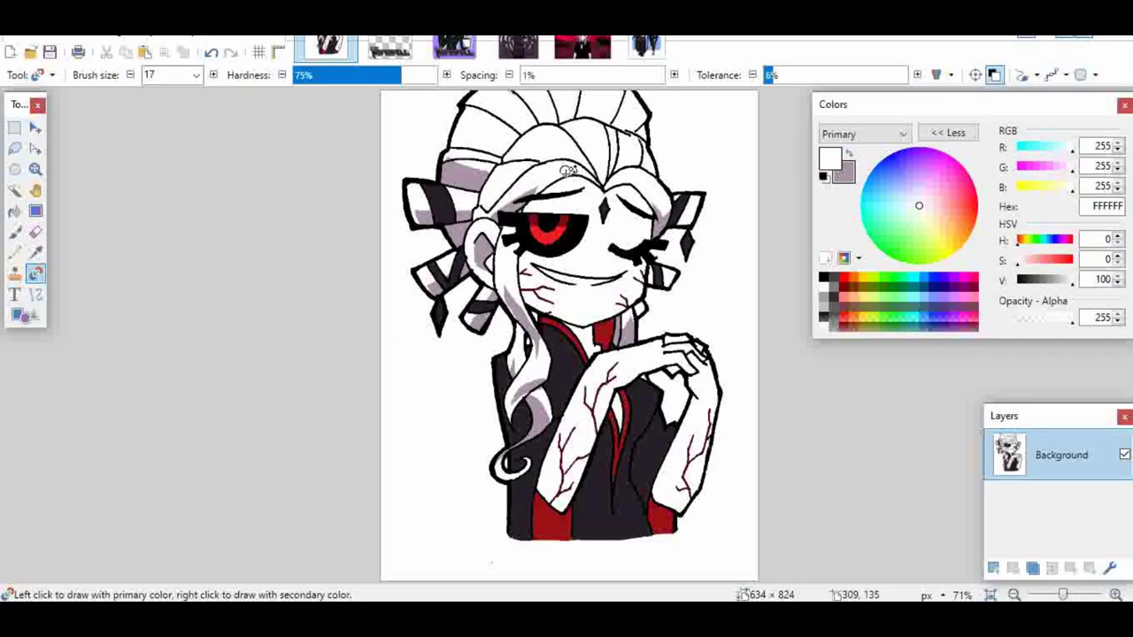
# Trim the upper and outer edges of the purple shading above the large hair ornament with white.
pyautogui.press('z')
pyautogui.moveTo(392, 111); pyautogui.dragTo(636, 239)
pyautogui.press('r')
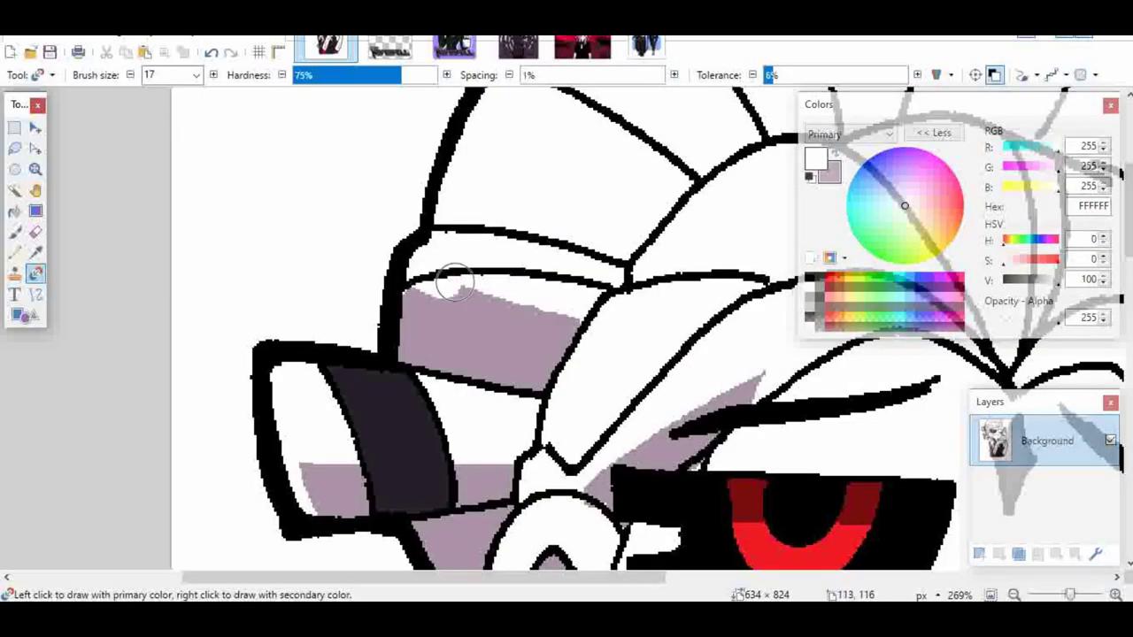
pyautogui.moveTo(521, 325)
pyautogui.mouseDown()
pyautogui.moveTo(407, 299)
pyautogui.moveTo(563, 307)
pyautogui.moveTo(428, 315)
pyautogui.moveTo(405, 326)
pyautogui.moveTo(387, 374)
pyautogui.mouseUp()
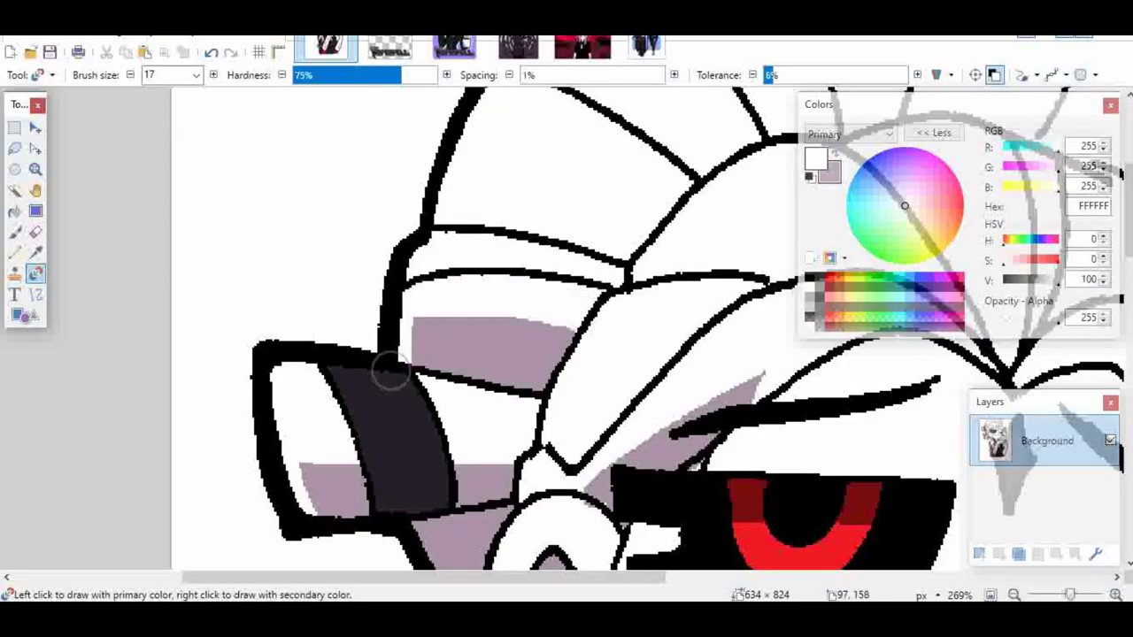
# Rework the shading on the hair lock beside the neck and the lower ornament by the winking eye with AB93A7 and white.
pyautogui.hotkey('ctrl', 'b')
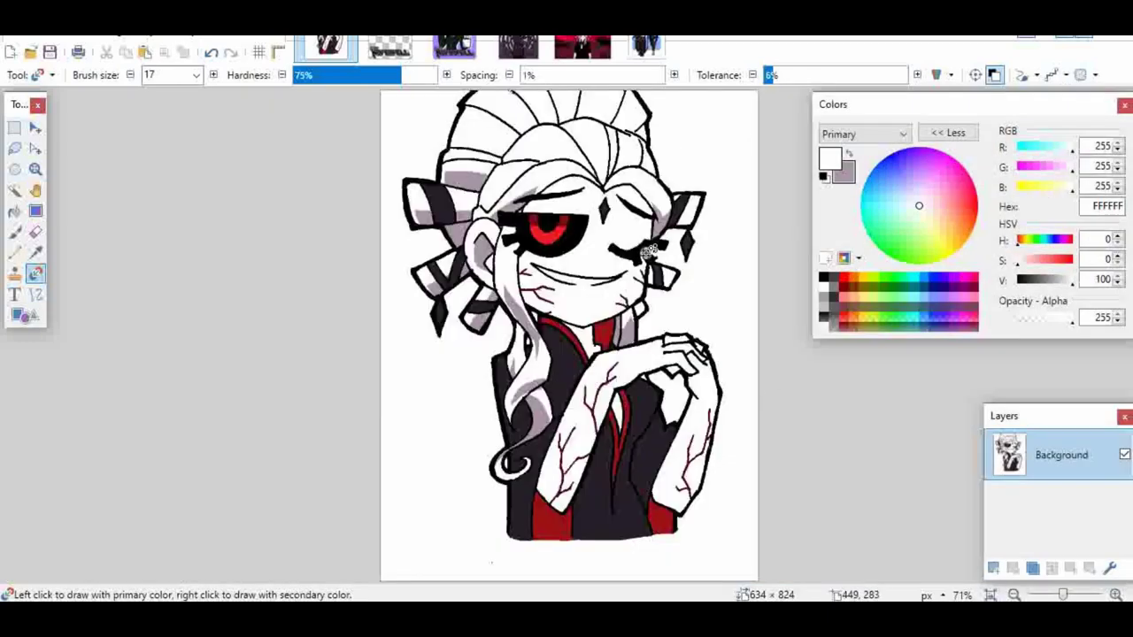
pyautogui.press('z')
pyautogui.moveTo(746, 207); pyautogui.dragTo(549, 348)
pyautogui.press('r')
pyautogui.press('x')
pyautogui.moveTo(548, 445)
pyautogui.mouseDown()
pyautogui.moveTo(529, 421)
pyautogui.moveTo(552, 450)
pyautogui.mouseUp()
pyautogui.press('x')
pyautogui.moveTo(551, 404)
pyautogui.mouseDown()
pyautogui.moveTo(563, 439)
pyautogui.moveTo(558, 470)
pyautogui.mouseUp()
pyautogui.press('x')
pyautogui.moveTo(585, 337); pyautogui.dragTo(638, 344)
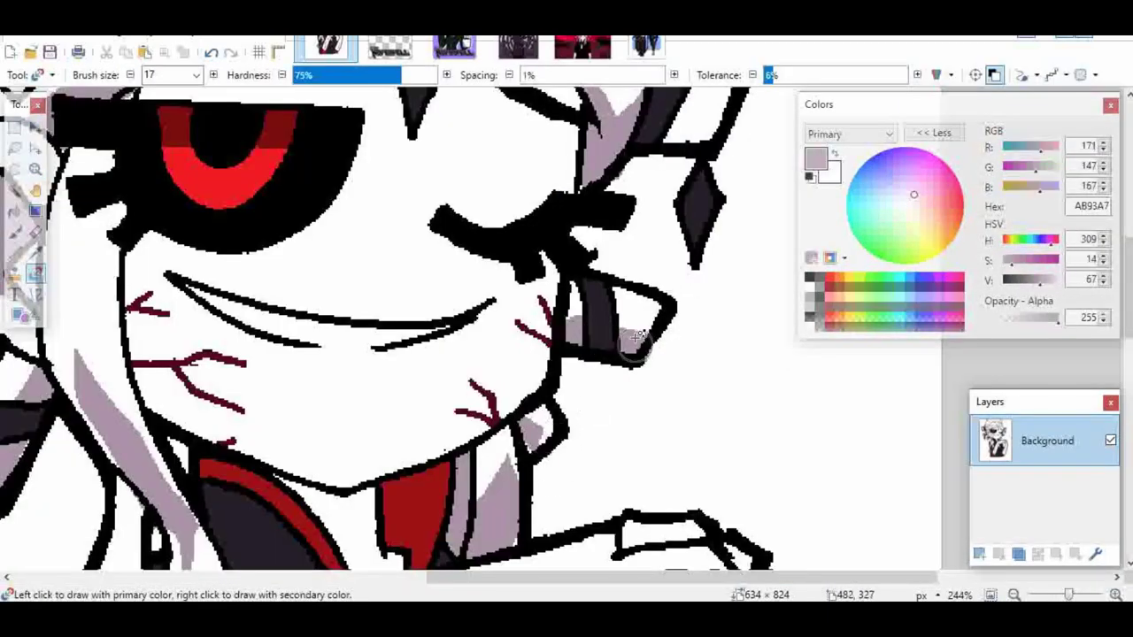
# Trim the lower ornament's shading near the cheek with white and touch up the ornament above it with AB93A7.
pyautogui.press('x')
pyautogui.moveTo(581, 304)
pyautogui.mouseDown()
pyautogui.moveTo(639, 312)
pyautogui.moveTo(575, 300)
pyautogui.mouseUp()
pyautogui.scroll(2, 735, 345)
pyautogui.press('x')
pyautogui.moveTo(695, 329)
pyautogui.mouseDown()
pyautogui.moveTo(677, 327)
pyautogui.moveTo(716, 330)
pyautogui.mouseUp()
pyautogui.press('x')
pyautogui.click(990, 595)
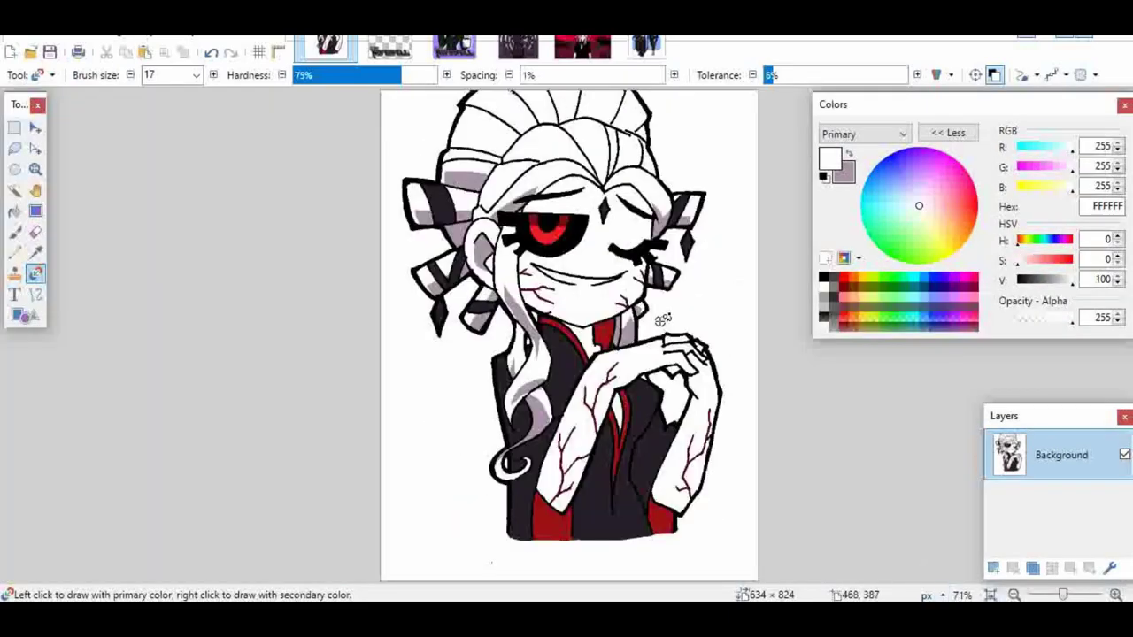
# Fill the neck area under the chin with AB93A7.
pyautogui.press('z')
pyautogui.click(551, 327)
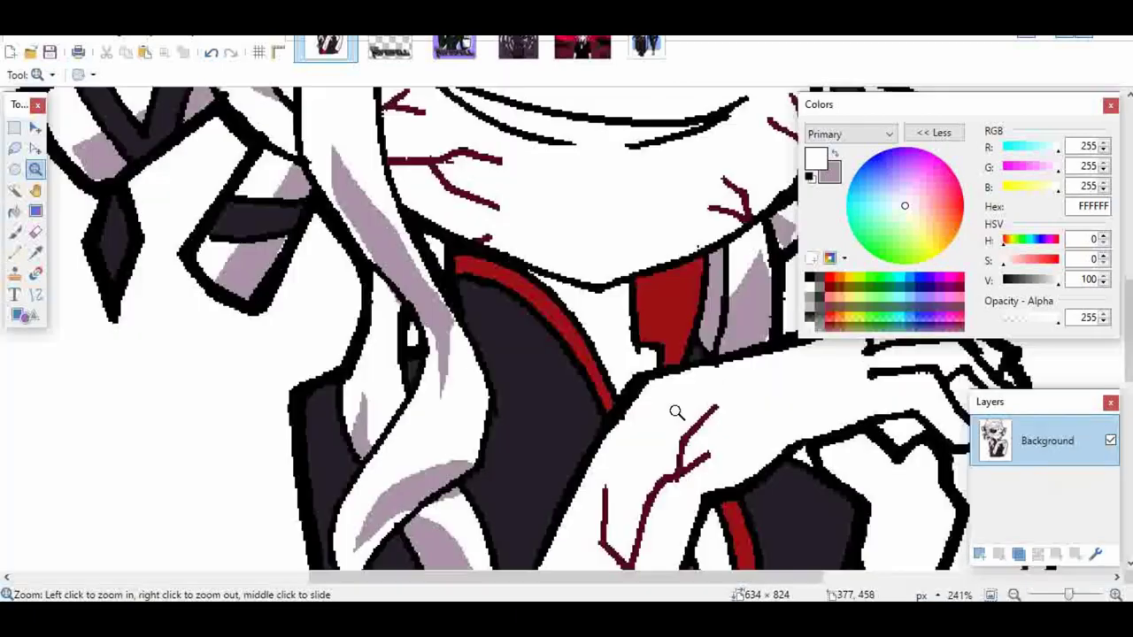
pyautogui.press('x')
pyautogui.press('b')
pyautogui.press('f')
pyautogui.click(618, 345)
pyautogui.press('r')
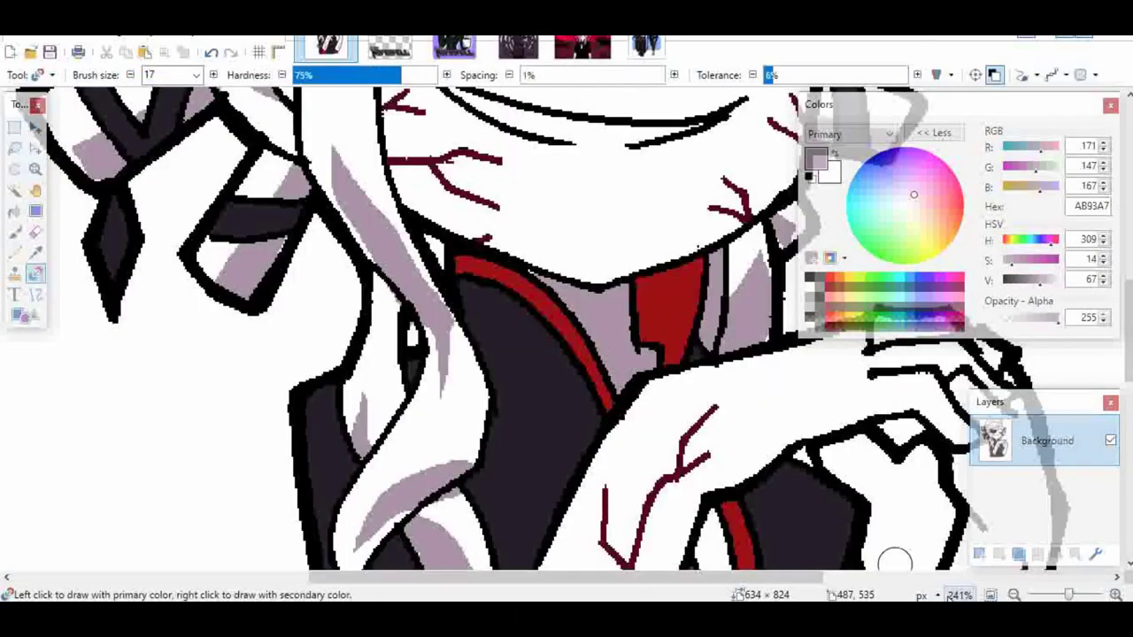
pyautogui.click(990, 595)
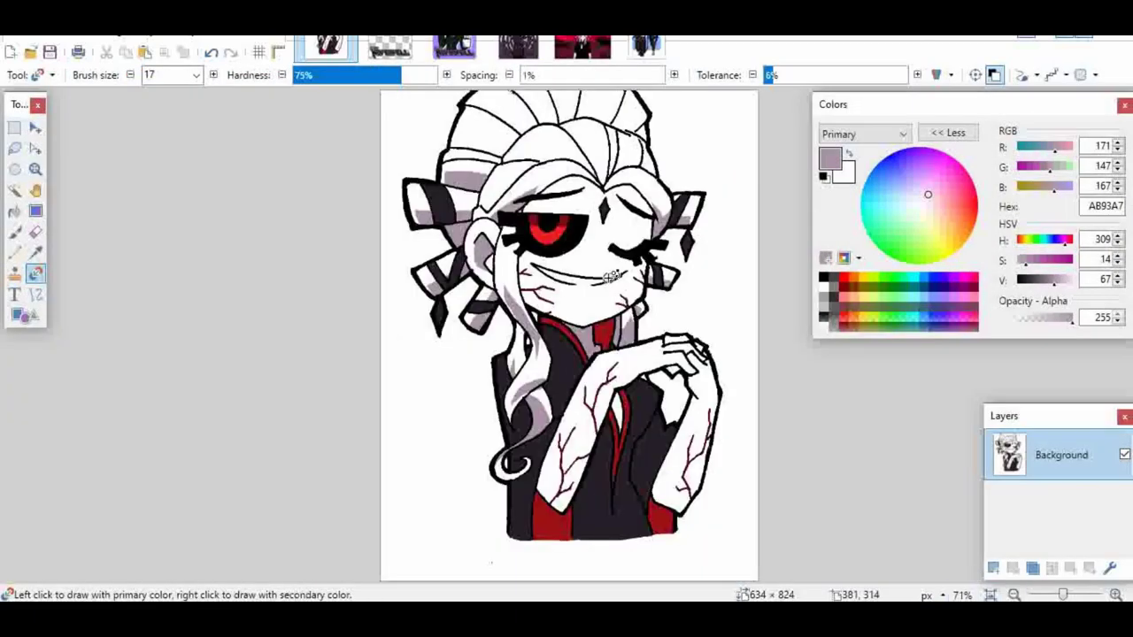
# Check the reference image and touch up the shading on the hair lock beside the neck with AB93A7.
pyautogui.click(454, 48)
pyautogui.click(329, 49)
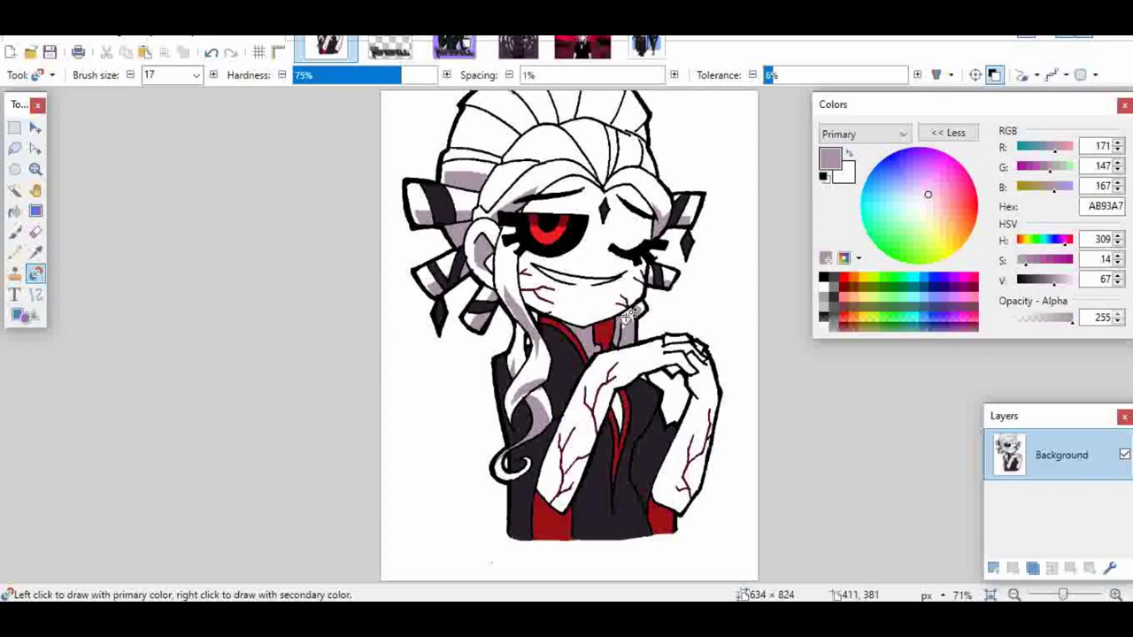
pyautogui.press('k')
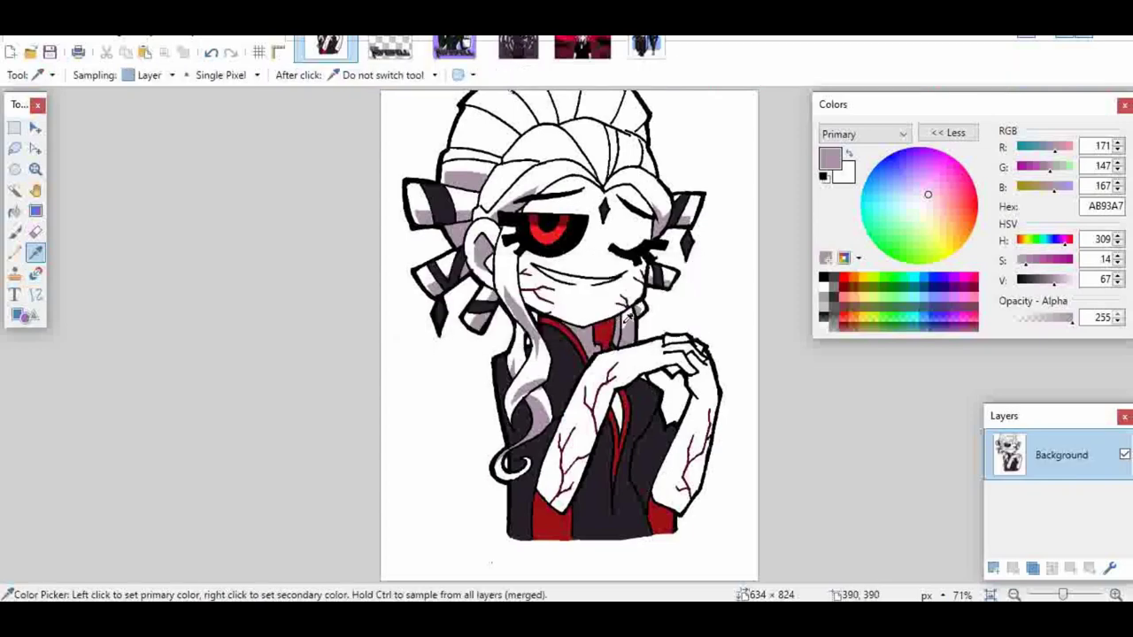
pyautogui.press('x')
pyautogui.press('x')
pyautogui.press('z')
pyautogui.moveTo(659, 280); pyautogui.dragTo(566, 413)
pyautogui.press('r')
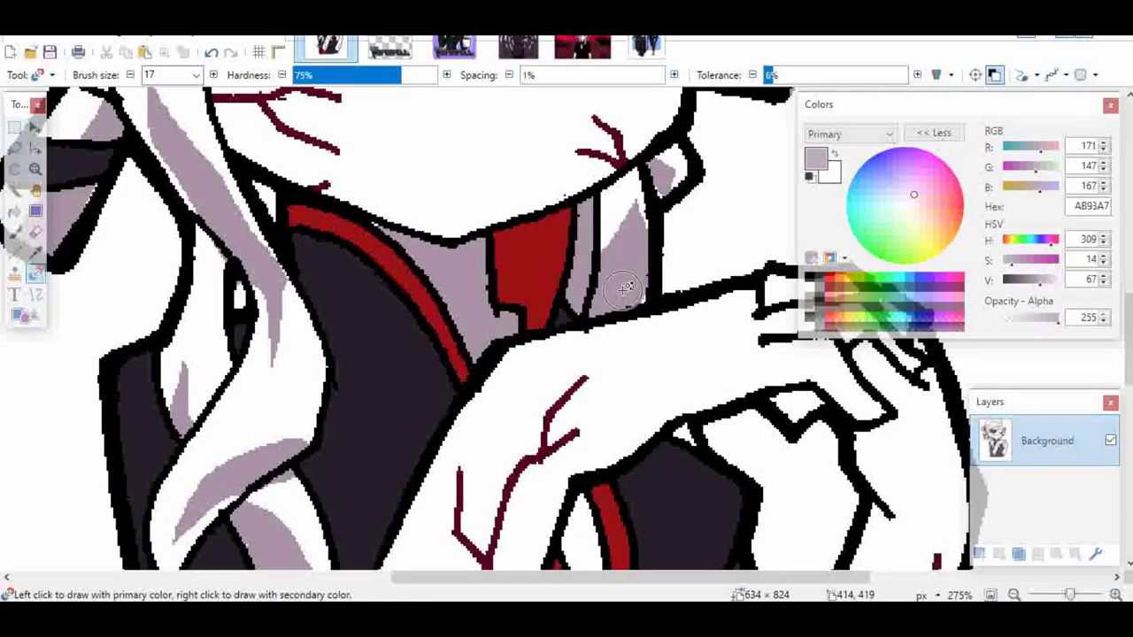
pyautogui.moveTo(618, 294); pyautogui.dragTo(629, 292)
# Outline a shaded area on the forearm beside the long curled hair lock and fill it with AB93A7.
pyautogui.scroll(-6, 476, 307)
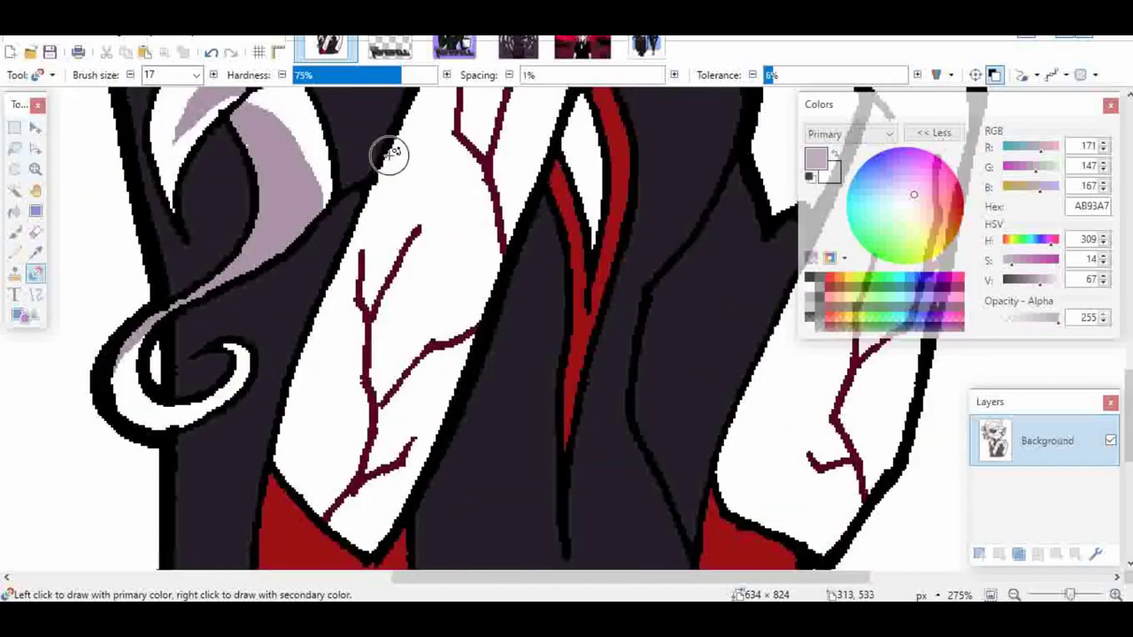
pyautogui.moveTo(394, 133)
pyautogui.mouseDown()
pyautogui.moveTo(403, 416)
pyautogui.moveTo(456, 368)
pyautogui.mouseUp()
pyautogui.press('f')
pyautogui.click(328, 405)
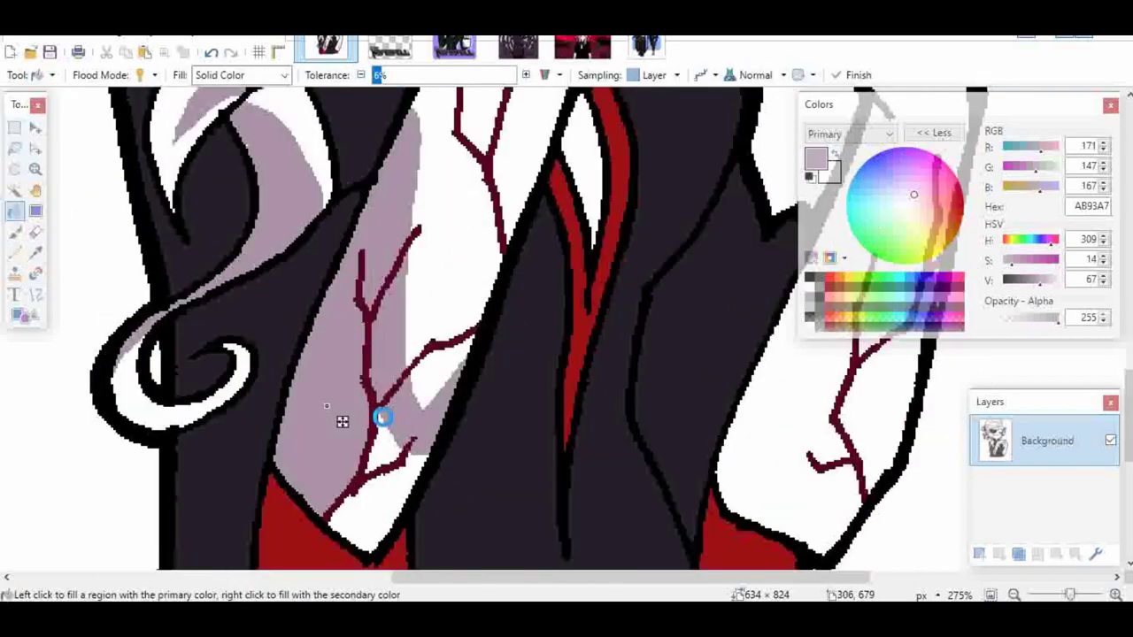
pyautogui.click(389, 501)
# Taper the top of that forearm's shading to a point by recolouring its upper edges white.
pyautogui.press('b')
pyautogui.scroll(3, 398, 398)
pyautogui.press('x')
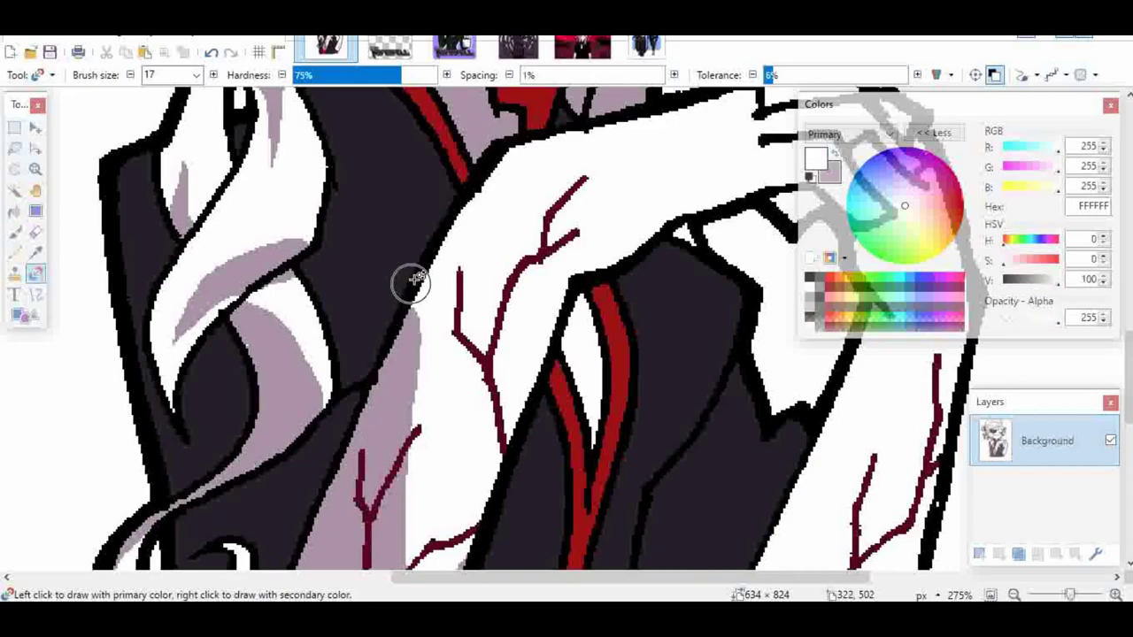
pyautogui.moveTo(411, 284); pyautogui.dragTo(363, 382)
pyautogui.moveTo(437, 315); pyautogui.dragTo(432, 446)
# Outline shading on the other forearm in AB93A7 and fill the enclosed areas around the veins down to the sleeve.
pyautogui.moveTo(576, 578); pyautogui.dragTo(673, 589)
pyautogui.scroll(-3, 699, 394)
pyautogui.press('x')
pyautogui.moveTo(678, 221); pyautogui.dragTo(611, 466)
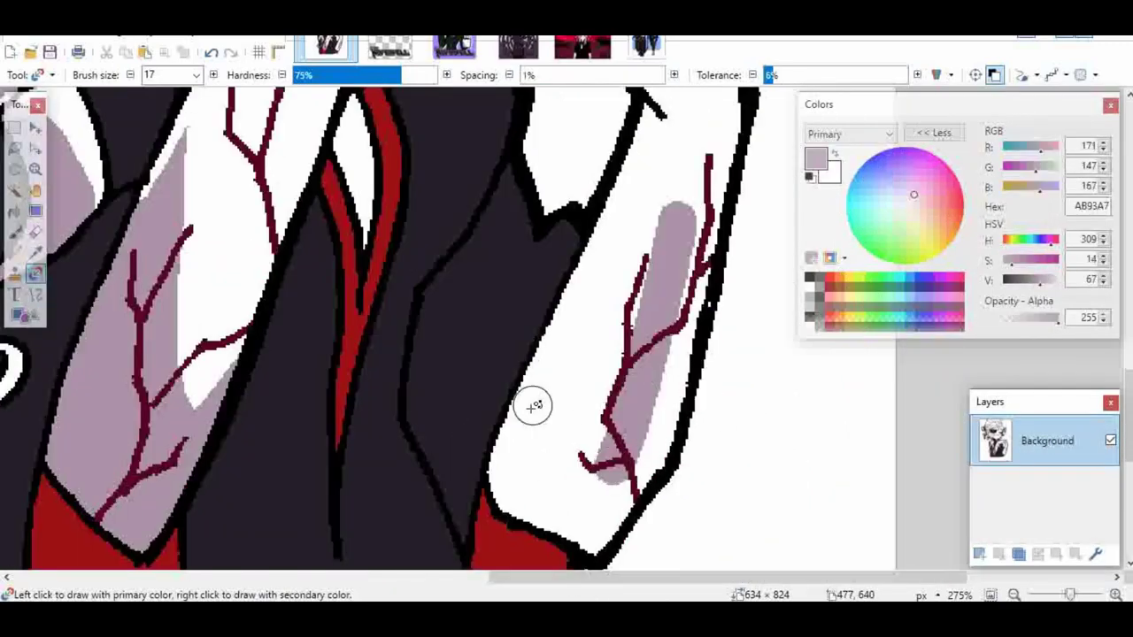
pyautogui.moveTo(534, 406)
pyautogui.mouseDown()
pyautogui.moveTo(536, 464)
pyautogui.moveTo(633, 362)
pyautogui.mouseUp()
pyautogui.press('f')
pyautogui.click(579, 495)
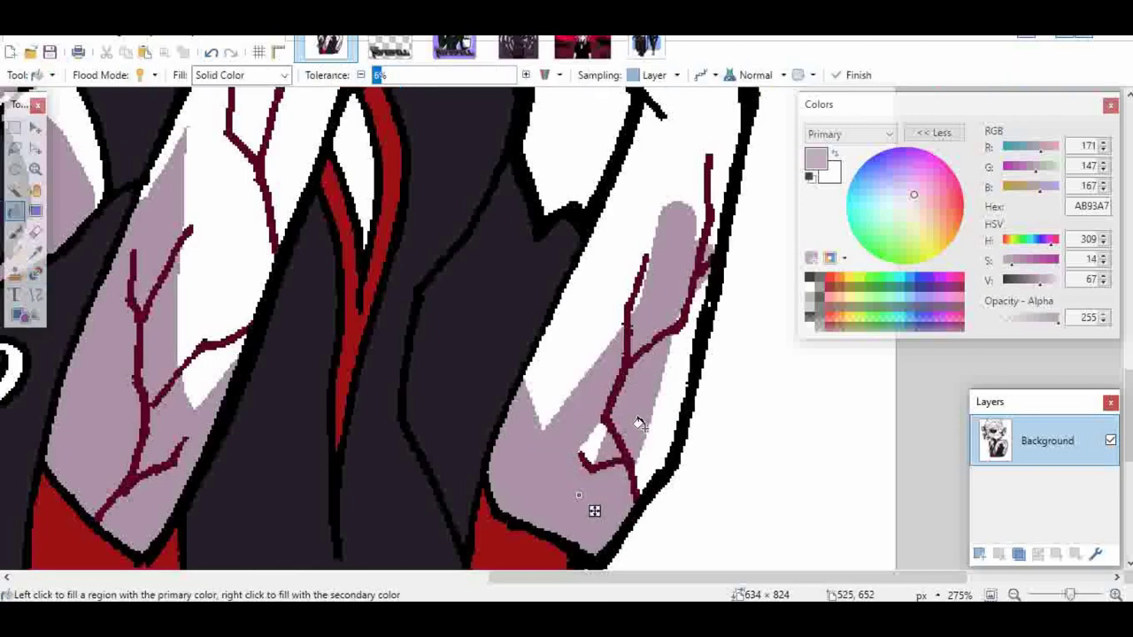
pyautogui.click(649, 425)
pyautogui.click(587, 443)
pyautogui.click(670, 403)
# Trim the rounded upper end of the second forearm's shading with white.
pyautogui.press('r')
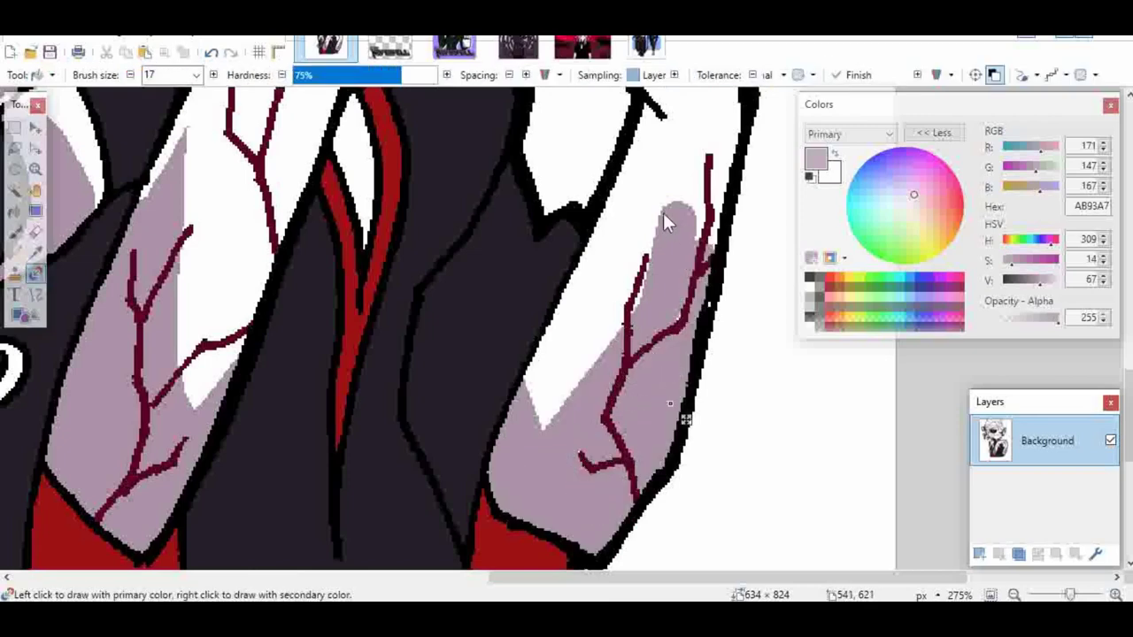
pyautogui.press('x')
pyautogui.moveTo(605, 321); pyautogui.dragTo(698, 177)
pyautogui.click(990, 596)
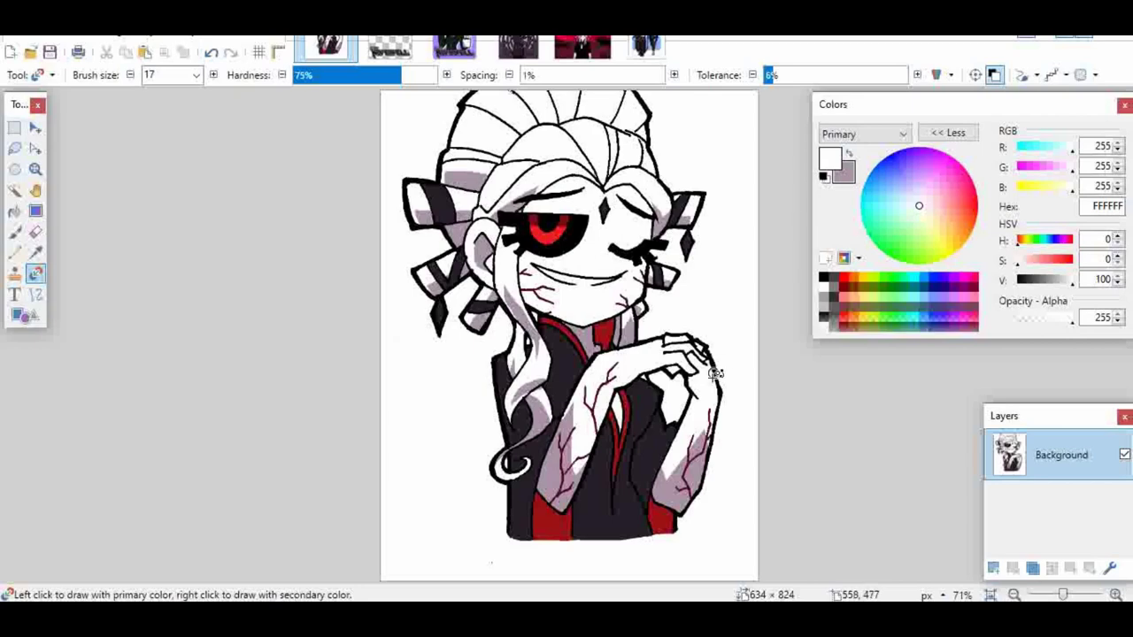
# Sample the robe's dark colour 252028 and save the drawing.
pyautogui.press('k')
pyautogui.click(650, 442)
pyautogui.press('f')
pyautogui.press('k')
pyautogui.hotkey('ctrl', 's')
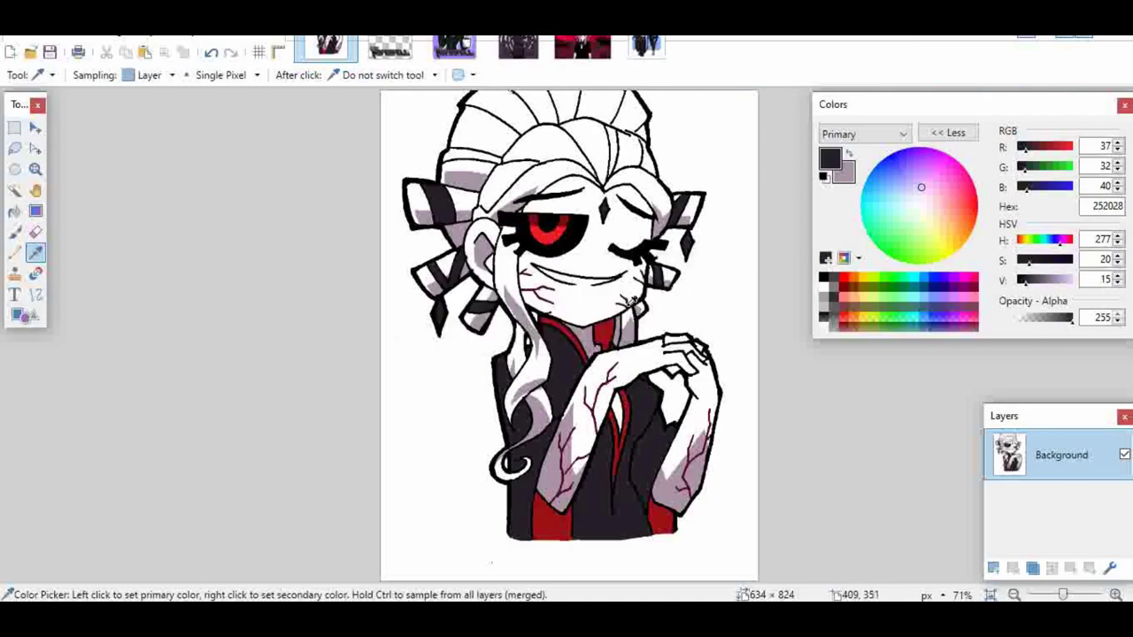
# Shade the edge of the cheek under the open eye, around the veins, with AB93A7.
pyautogui.press('x')
pyautogui.press('x')
pyautogui.press('x')
pyautogui.rightClick(570, 320)
pyautogui.press('z')
pyautogui.moveTo(489, 238); pyautogui.dragTo(619, 351)
pyautogui.press('r')
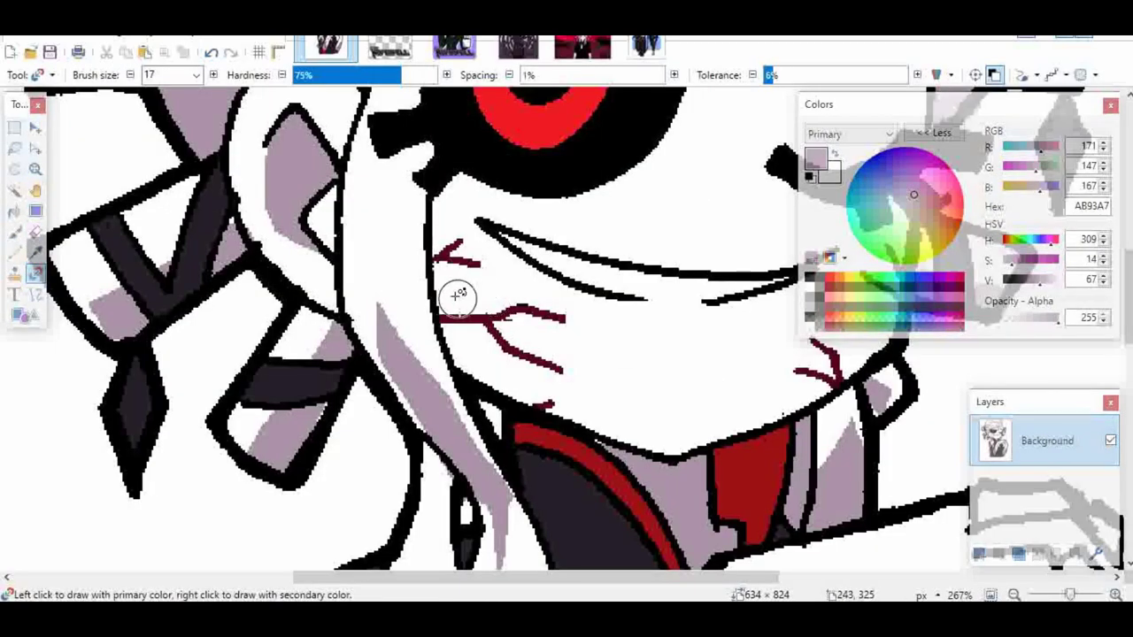
pyautogui.moveTo(458, 294)
pyautogui.mouseDown()
pyautogui.moveTo(531, 385)
pyautogui.moveTo(456, 332)
pyautogui.moveTo(460, 318)
pyautogui.moveTo(567, 353)
pyautogui.moveTo(463, 296)
pyautogui.moveTo(571, 372)
pyautogui.moveTo(490, 329)
pyautogui.moveTo(516, 406)
pyautogui.mouseUp()
pyautogui.press('x')
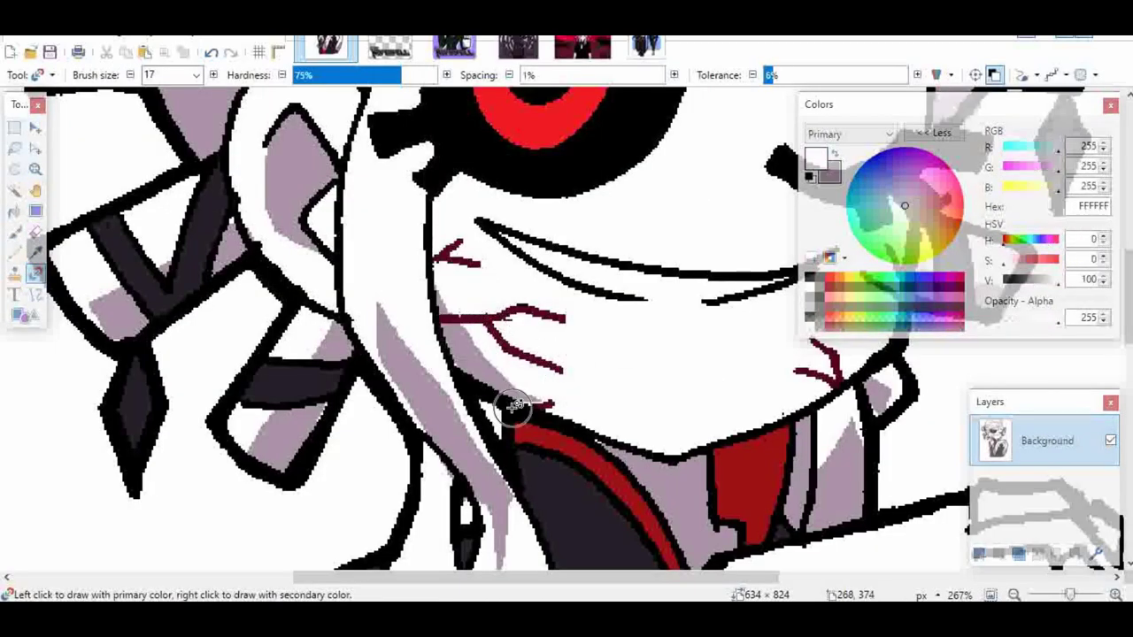
pyautogui.click(991, 595)
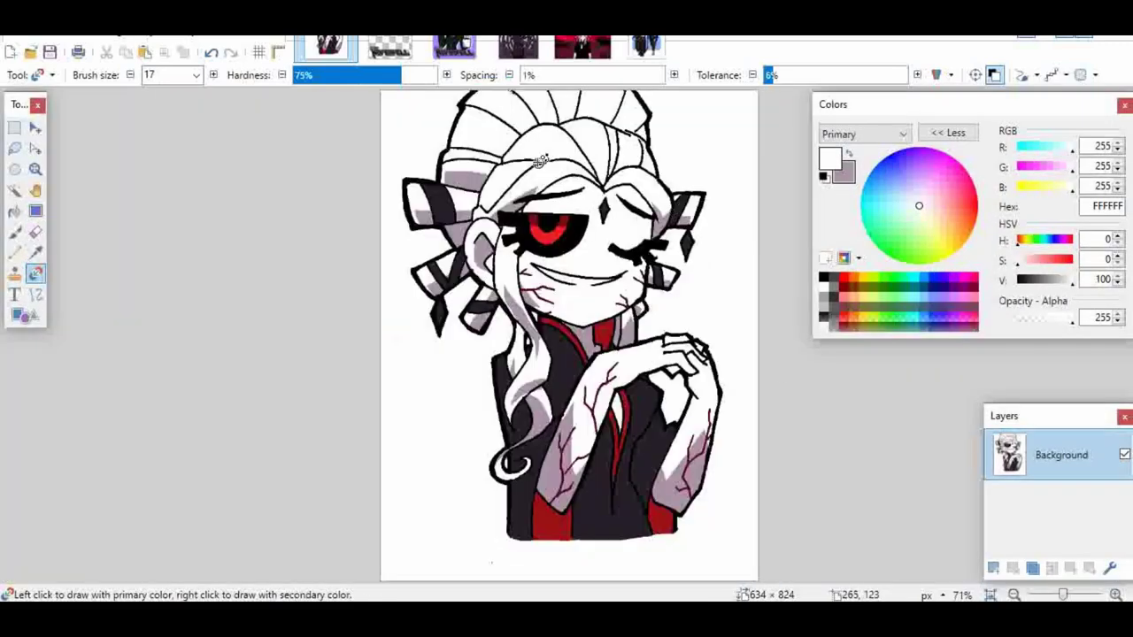
# Paint white over the stray dark pixels along the ear's outer outline with a size 8 brush.
pyautogui.press('z')
pyautogui.moveTo(448, 244); pyautogui.dragTo(514, 317)
pyautogui.press('b')
pyautogui.press('[')
pyautogui.press('[')
pyautogui.press('[')
pyautogui.press('[')
pyautogui.press('[')
pyautogui.press('[')
pyautogui.press('[')
pyautogui.press('[')
pyautogui.press('[')
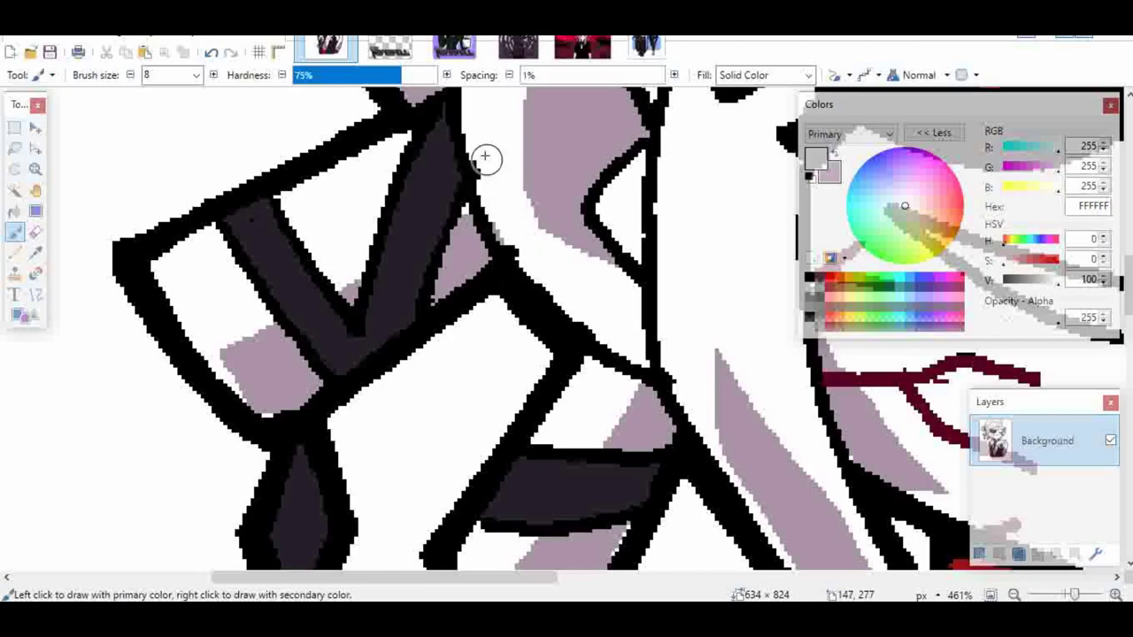
pyautogui.moveTo(486, 157)
pyautogui.mouseDown()
pyautogui.moveTo(513, 243)
pyautogui.moveTo(511, 232)
pyautogui.moveTo(533, 253)
pyautogui.mouseUp()
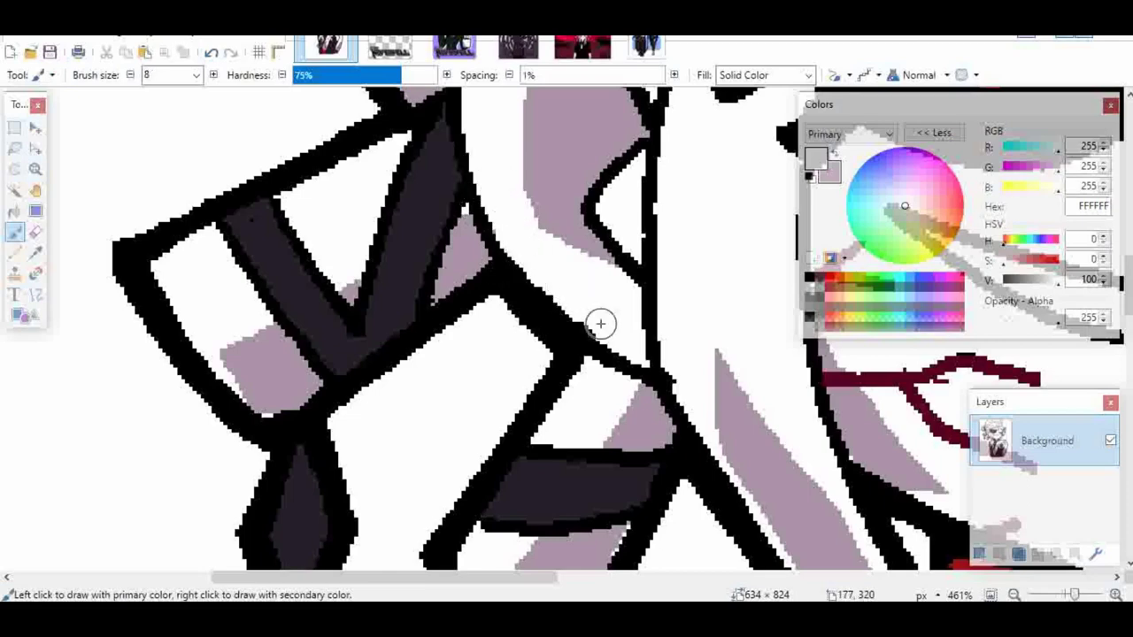
pyautogui.click(992, 595)
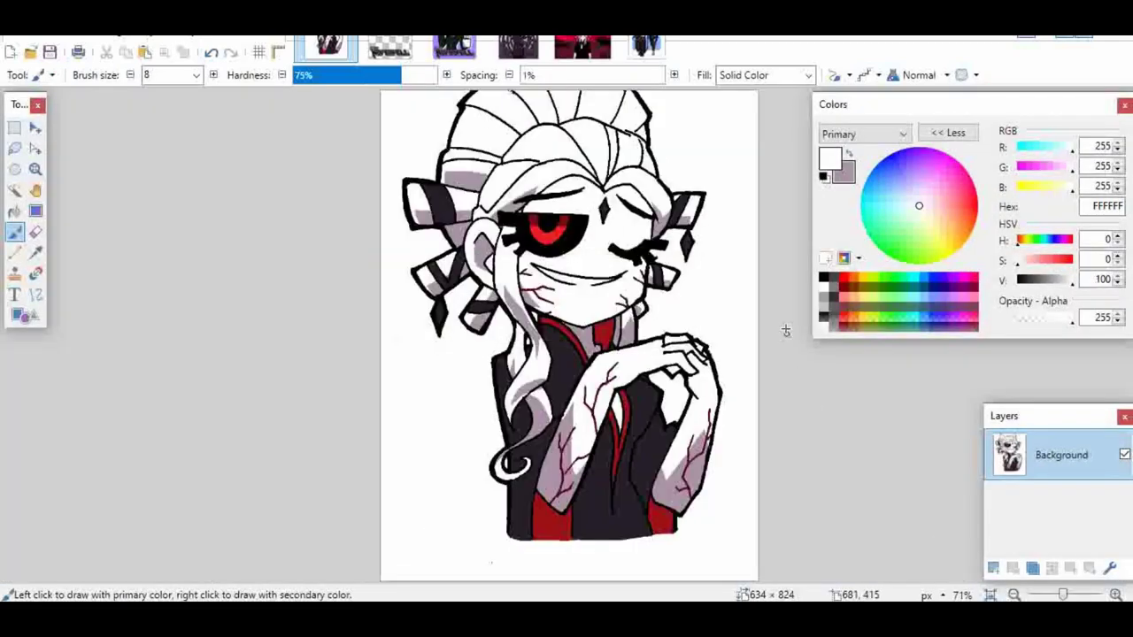
# Sample white and AB93A7 from the hair, then outline and fill shading across the thin hair band above the large ornament.
pyautogui.press('z')
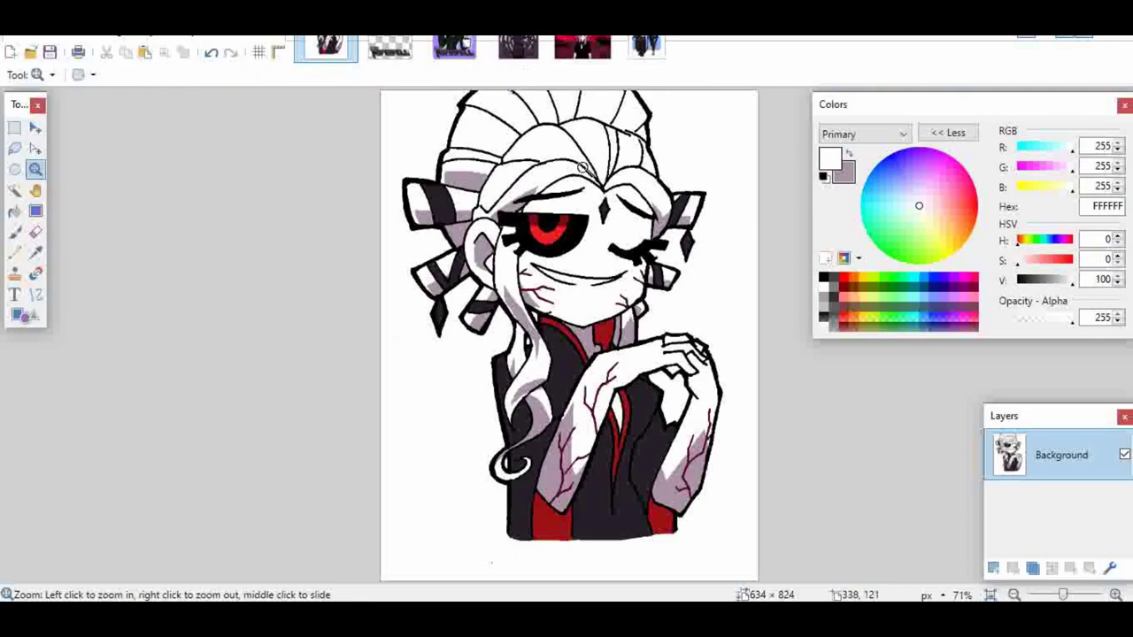
pyautogui.press('k')
pyautogui.press('x')
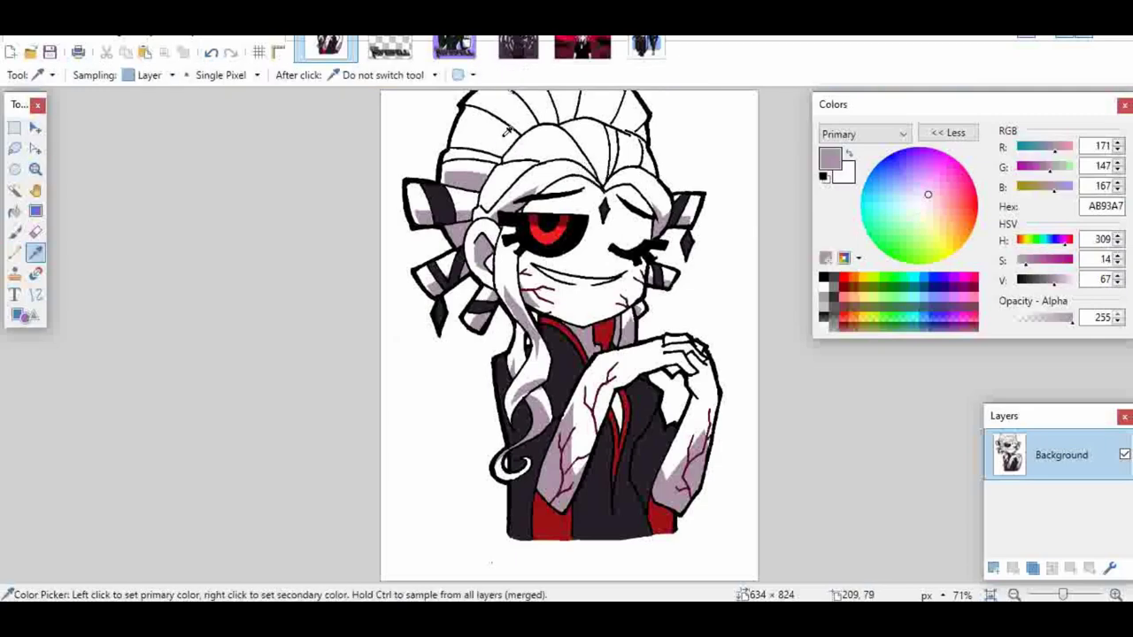
pyautogui.click(502, 137)
pyautogui.rightClick(473, 174)
pyautogui.press('z')
pyautogui.moveTo(430, 94); pyautogui.dragTo(691, 221)
pyautogui.press('b')
pyautogui.press('x')
pyautogui.moveTo(181, 296)
pyautogui.mouseDown()
pyautogui.moveTo(205, 250)
pyautogui.moveTo(249, 249)
pyautogui.moveTo(363, 301)
pyautogui.mouseUp()
pyautogui.press('f')
pyautogui.click(311, 321)
pyautogui.click(294, 278)
# Trim the upper edge of the new shading above the thin hair band with white.
pyautogui.press('r')
pyautogui.press('x')
pyautogui.moveTo(218, 230)
pyautogui.mouseDown()
pyautogui.moveTo(205, 228)
pyautogui.moveTo(356, 290)
pyautogui.mouseUp()
# Outline and fill a shaded strip on the next hair section up with AB93A7, tapering its outer end with white.
pyautogui.press('x')
pyautogui.moveTo(300, 146); pyautogui.dragTo(422, 214)
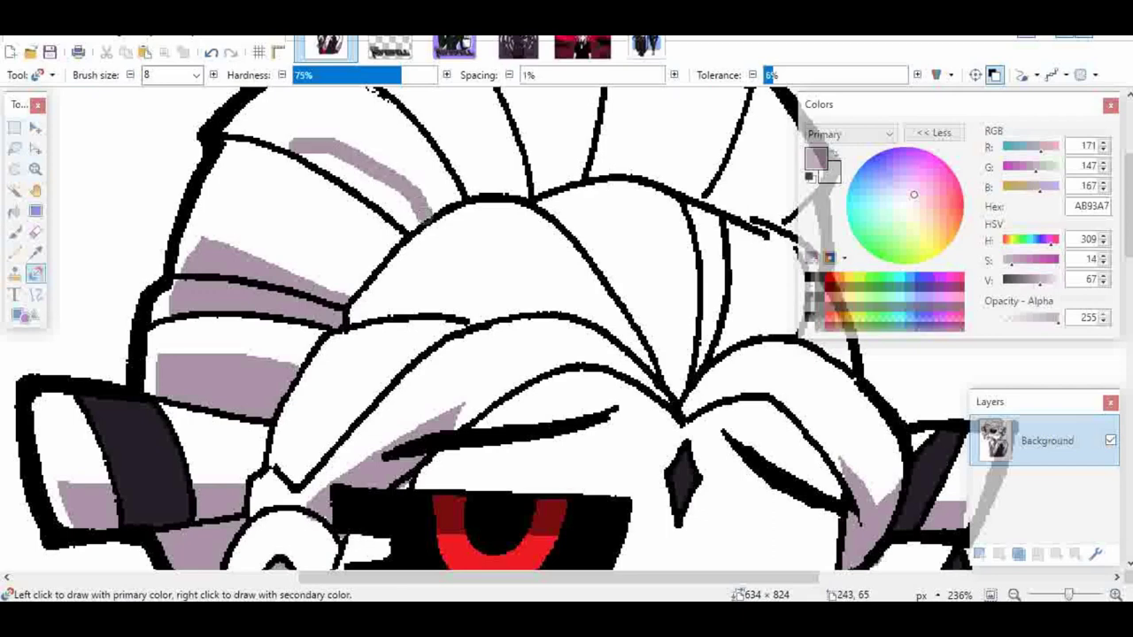
pyautogui.press('f')
pyautogui.click(402, 219)
pyautogui.press('r')
pyautogui.press('x')
pyautogui.press('x')
pyautogui.press('x')
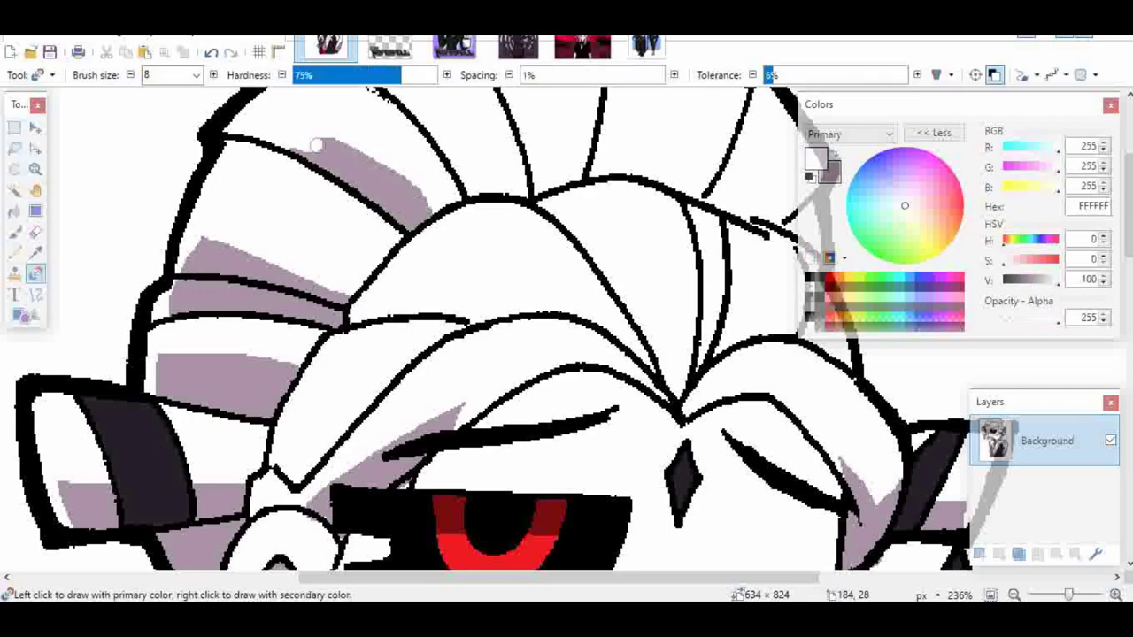
pyautogui.moveTo(315, 139)
pyautogui.mouseDown()
pyautogui.moveTo(440, 223)
pyautogui.moveTo(354, 146)
pyautogui.moveTo(328, 139)
pyautogui.mouseUp()
# Refine the shading at the base of the neighbouring hair section on the crown with AB93A7 and white.
pyautogui.press('x')
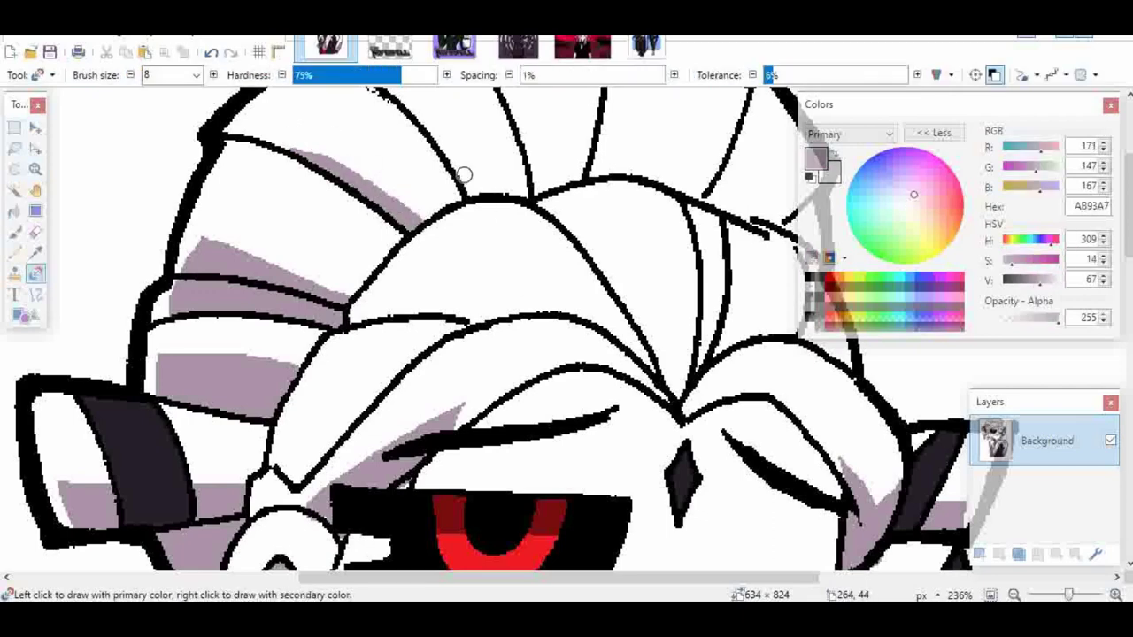
pyautogui.press('x')
pyautogui.moveTo(465, 175); pyautogui.dragTo(514, 211)
pyautogui.hotkey('ctrl', 'b')
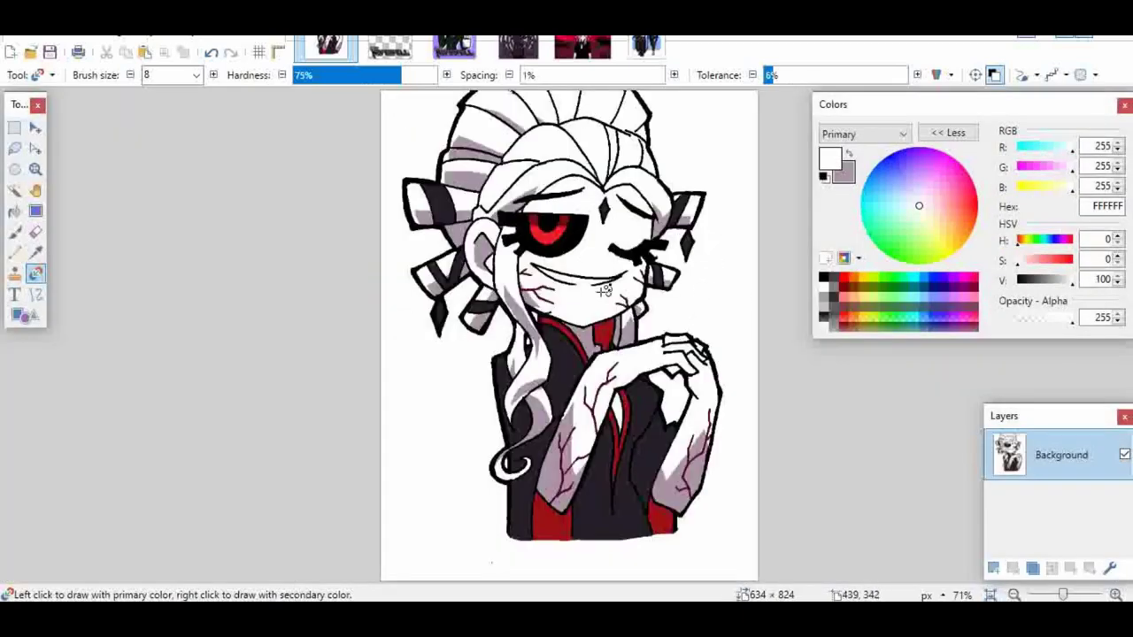
pyautogui.press('x')
pyautogui.press('f')
pyautogui.press('b')
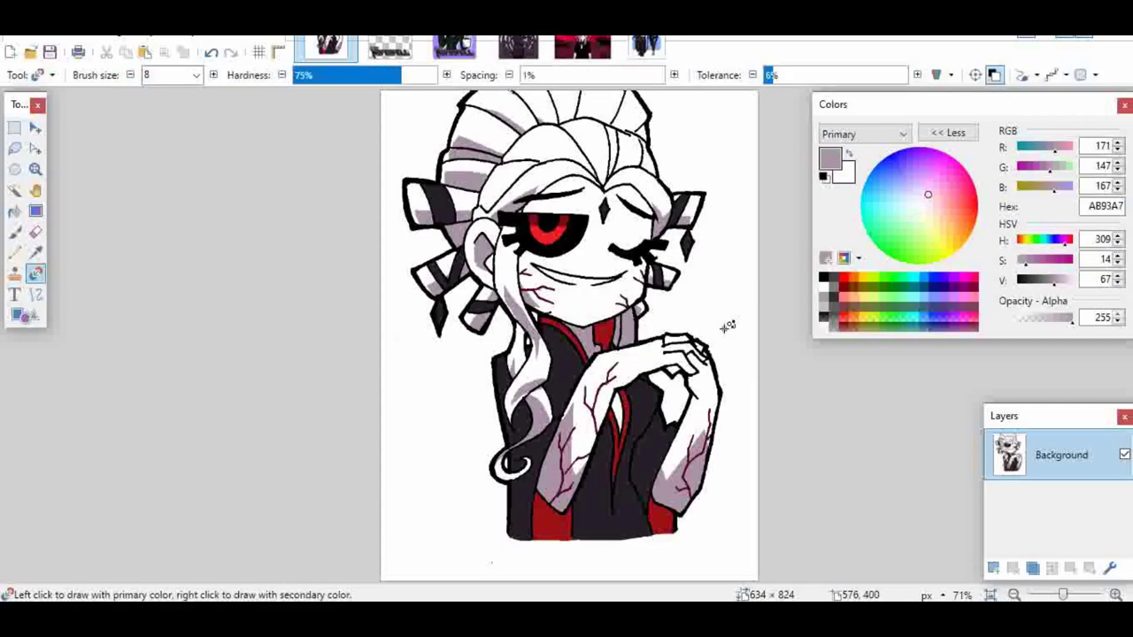
pyautogui.press('f')
# Trim the shading at the top of the hair lock beneath the jaw with white.
pyautogui.press('z')
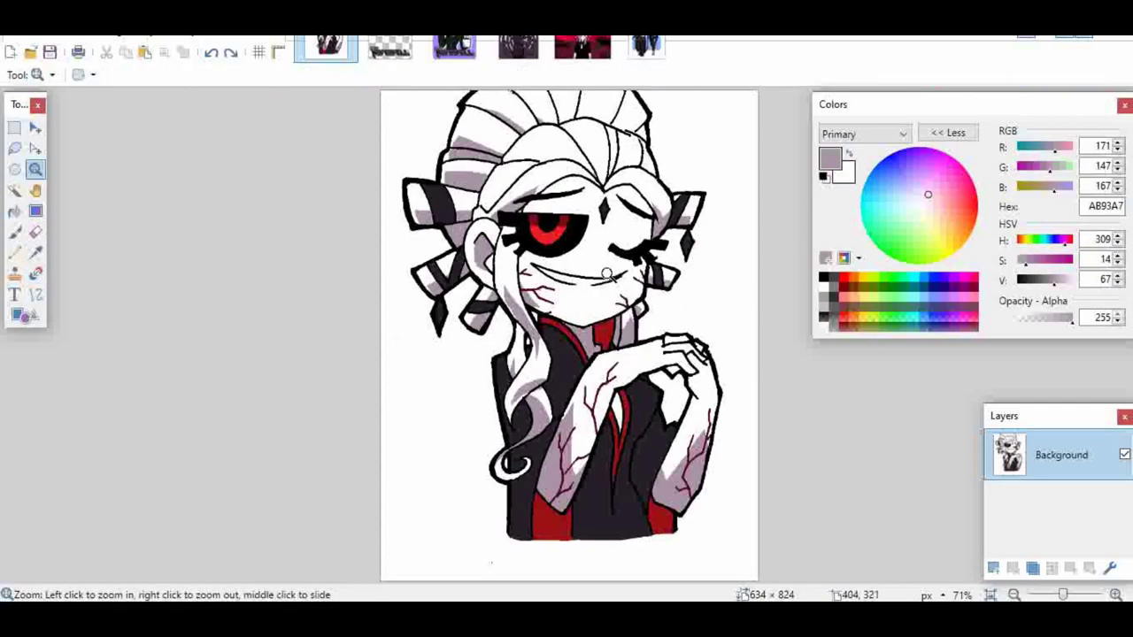
pyautogui.moveTo(609, 273); pyautogui.dragTo(701, 358)
pyautogui.press('x')
pyautogui.press('r')
pyautogui.press('x')
pyautogui.press('f')
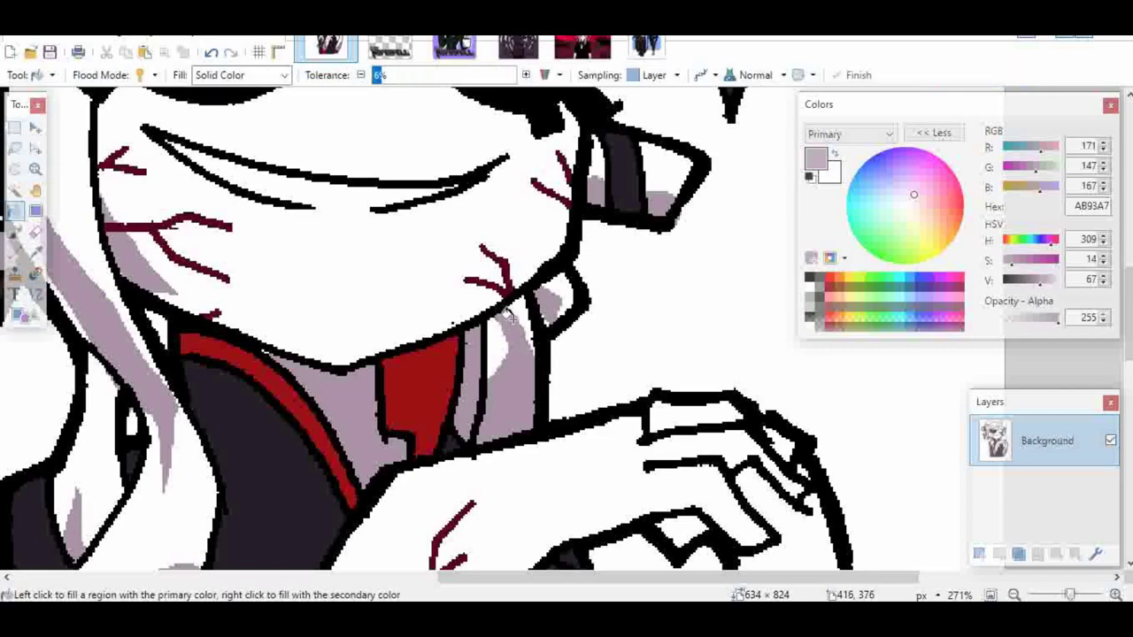
pyautogui.press('x')
pyautogui.press('b')
pyautogui.moveTo(507, 317); pyautogui.dragTo(523, 345)
# Fill the remaining gap in the shading of the hair lock beneath the jaw with AB93A7.
pyautogui.press('x')
pyautogui.press('f')
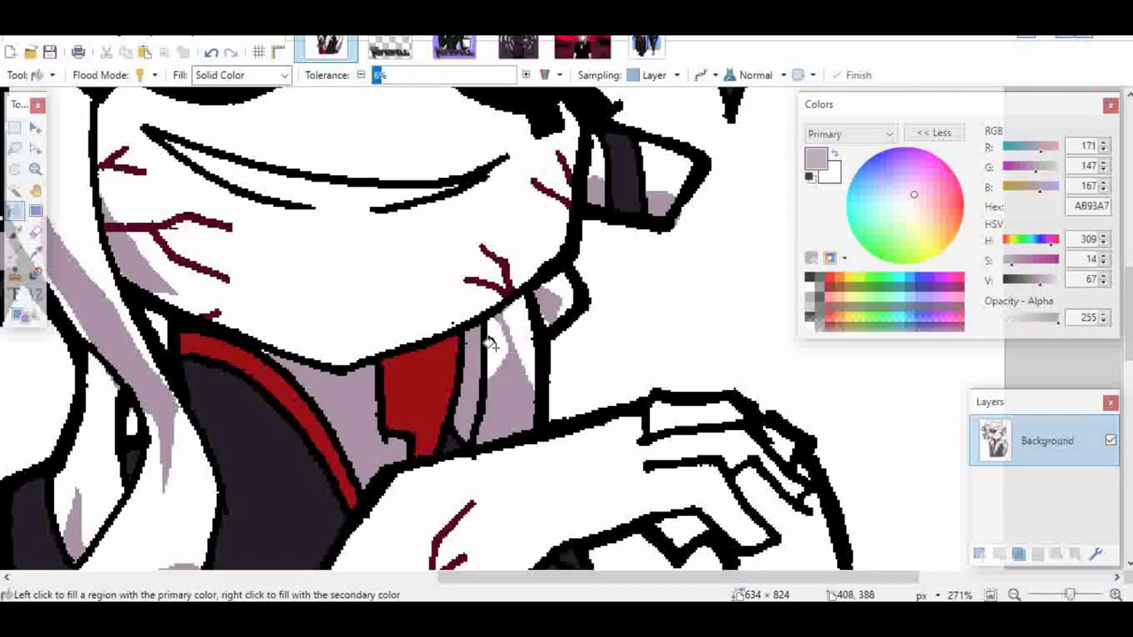
pyautogui.click(515, 362)
pyautogui.press('b')
pyautogui.click(988, 594)
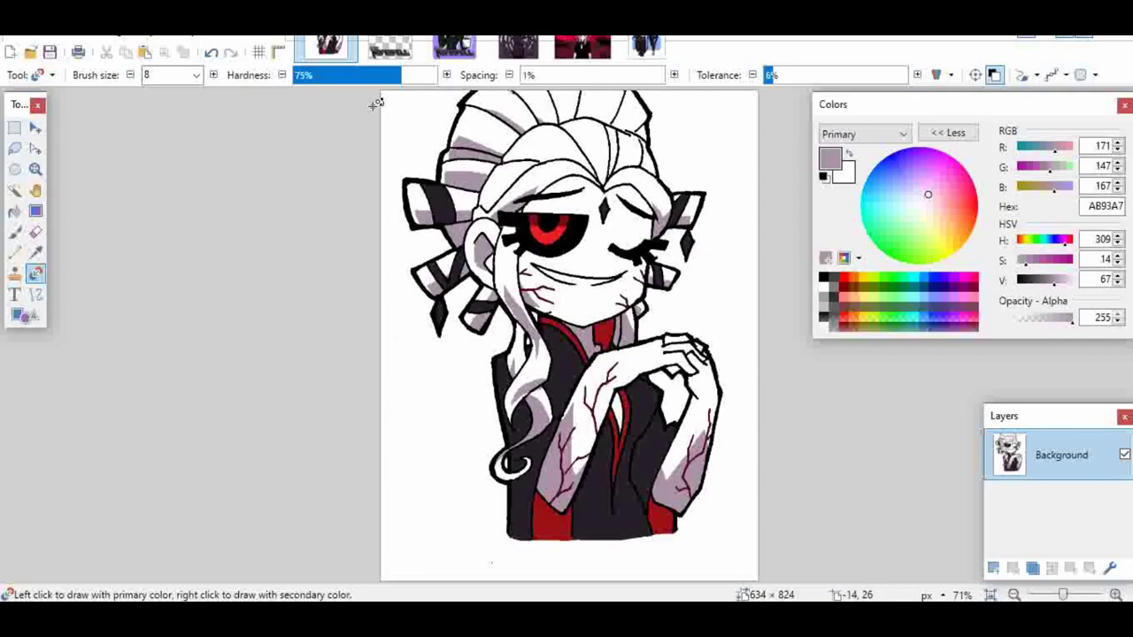
pyautogui.press('k')
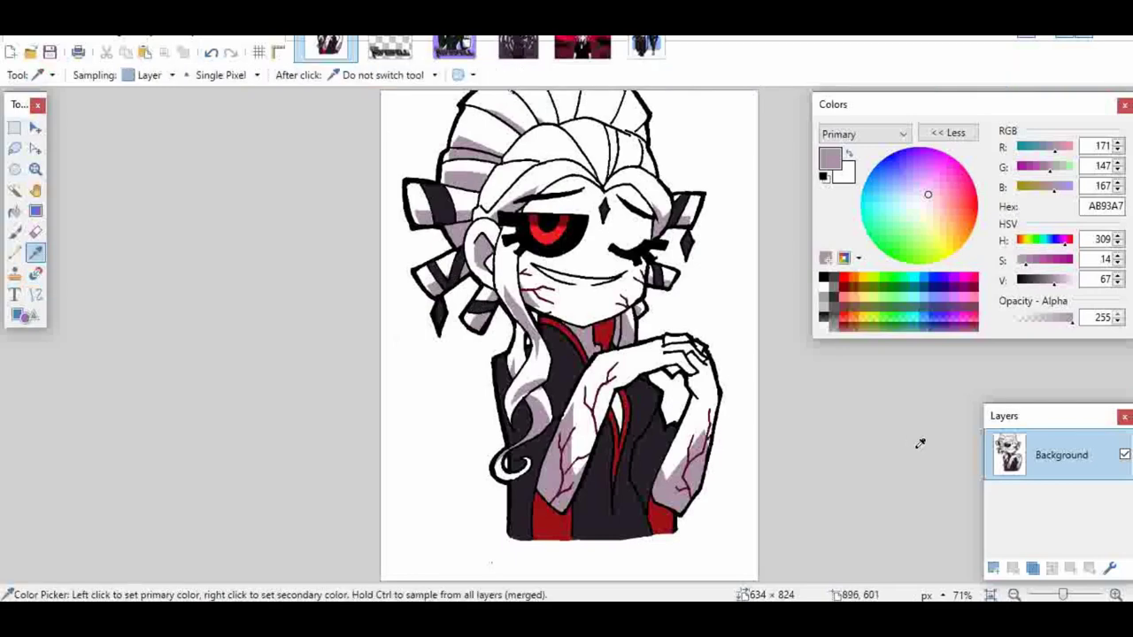
pyautogui.hotkey('alt', 'Tab')
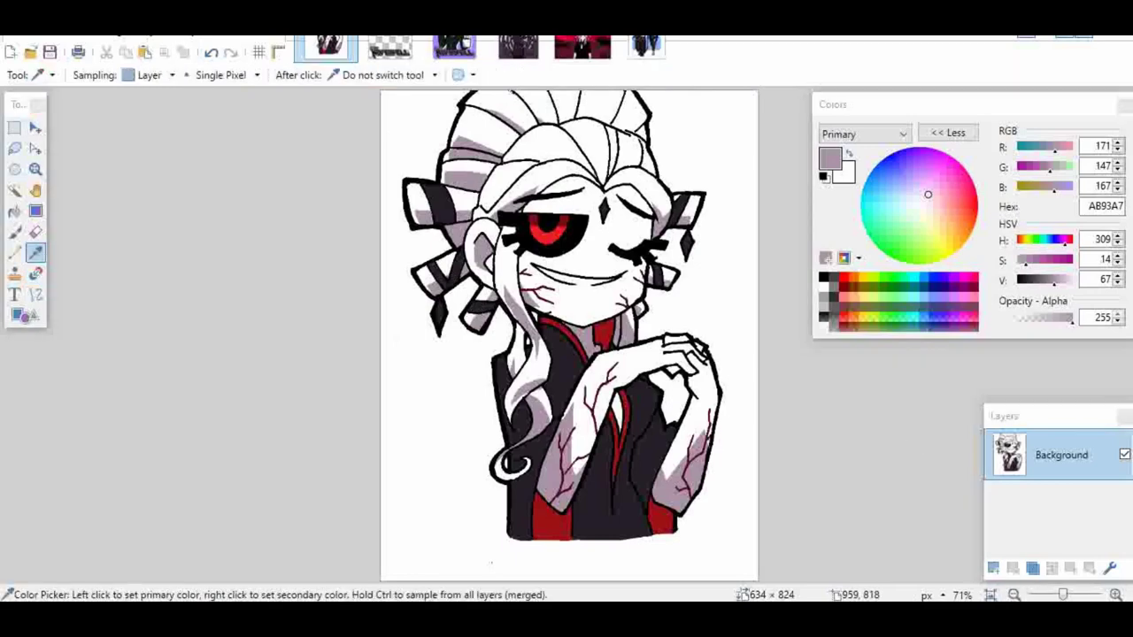
pyautogui.click(951, 622)
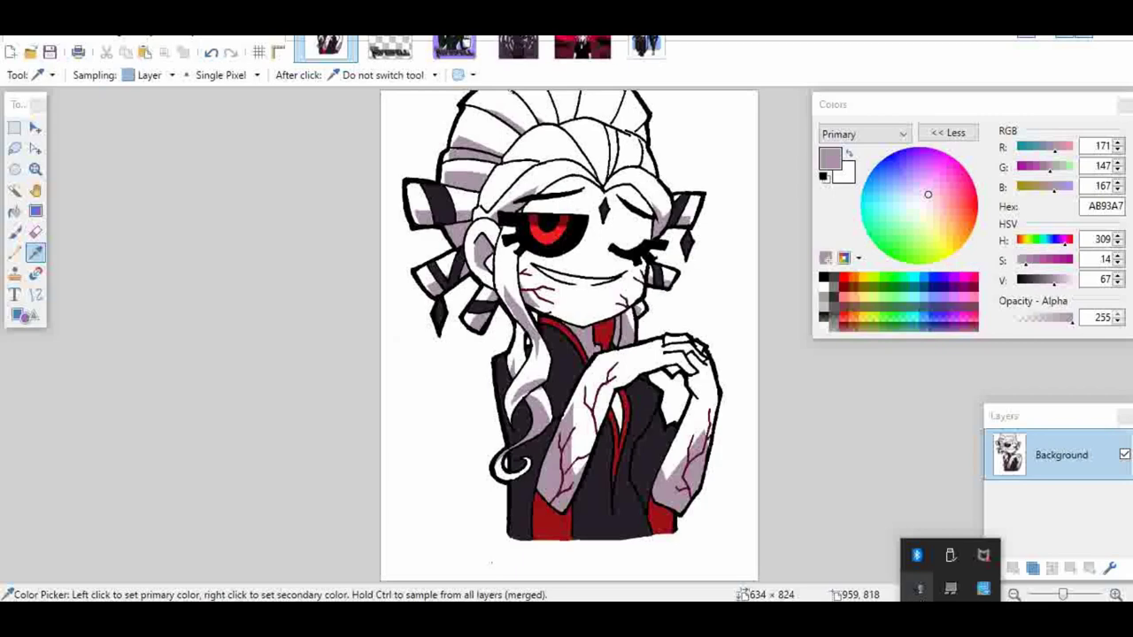
pyautogui.rightClick(920, 589)
pyautogui.click(951, 575)
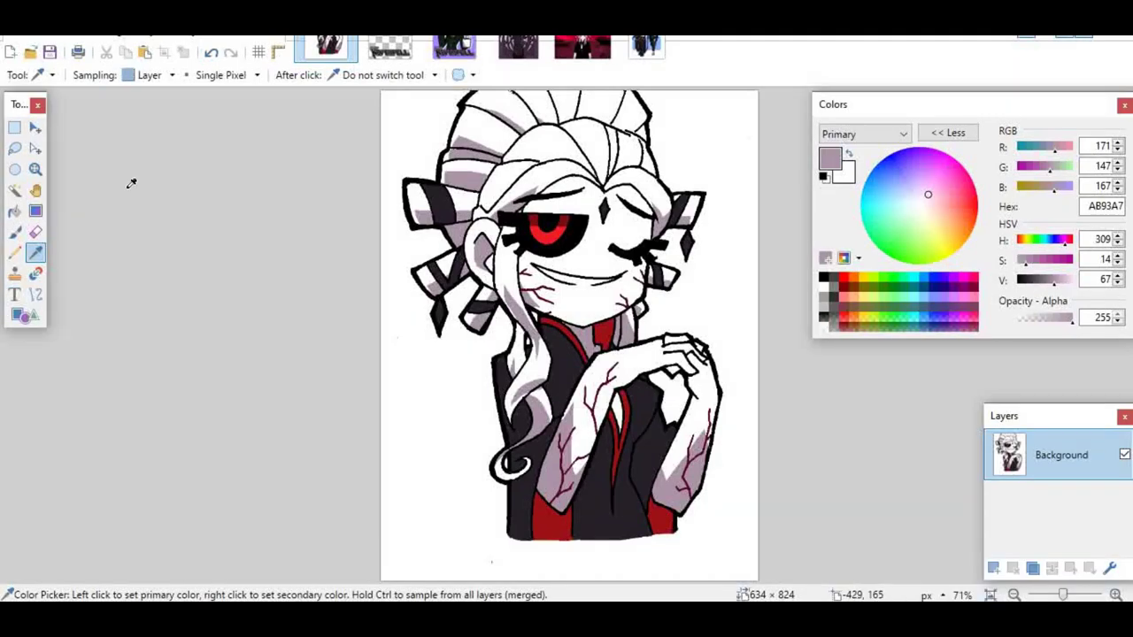
# Sample the robe's 252028 as both colours and replace the primary with the darker 100E11 from the reference image.
pyautogui.click(567, 375)
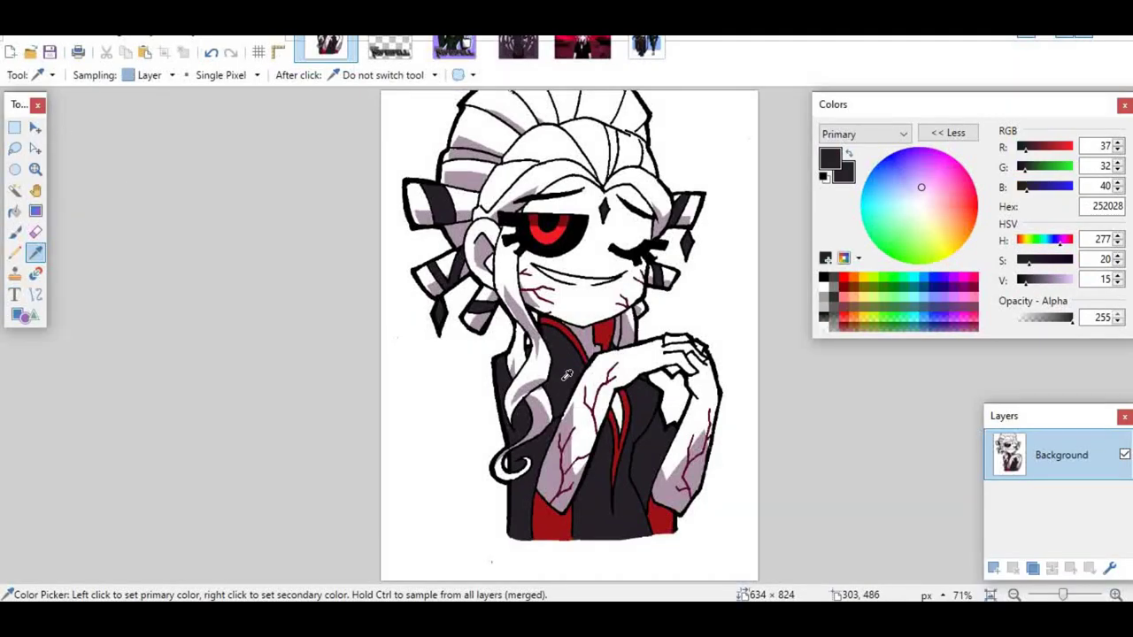
pyautogui.click(518, 49)
pyautogui.click(577, 564)
pyautogui.click(326, 49)
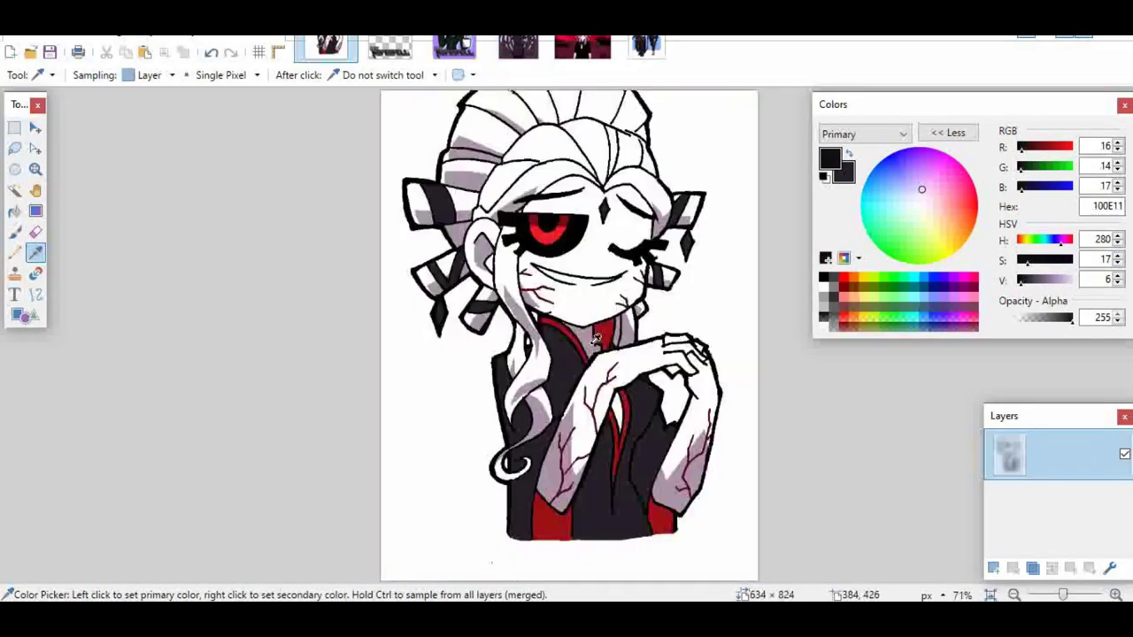
# Shade the robe's outer panel below the hair curl with 100E11 and clean up inside the lock's bend with 252028.
pyautogui.press('z')
pyautogui.click(727, 563)
pyautogui.press('r')
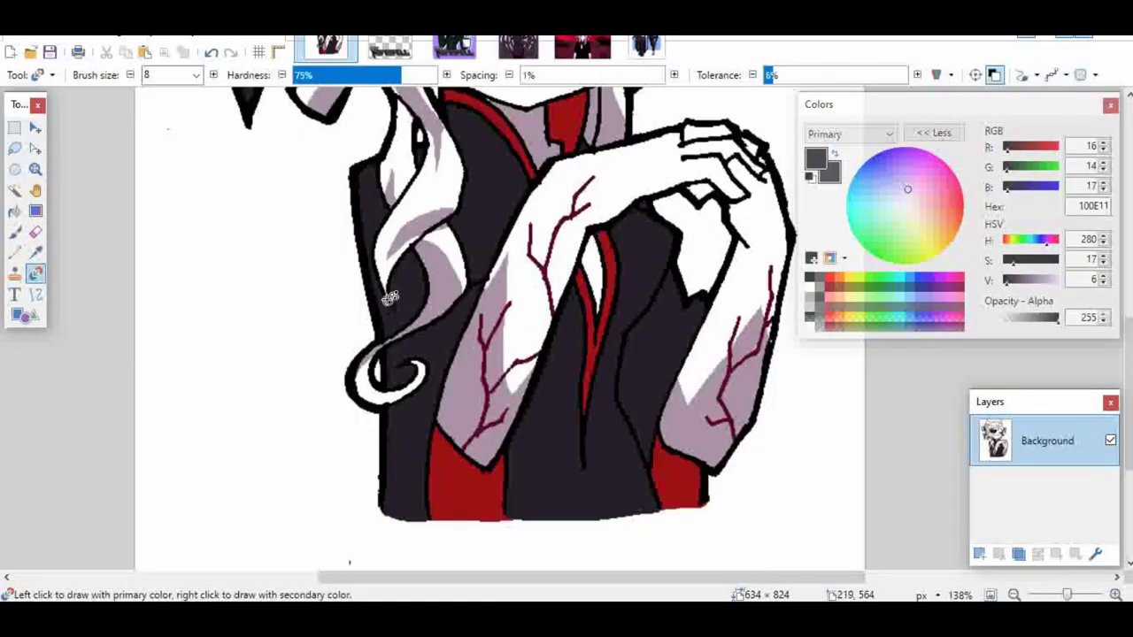
pyautogui.press('f')
pyautogui.click(410, 454)
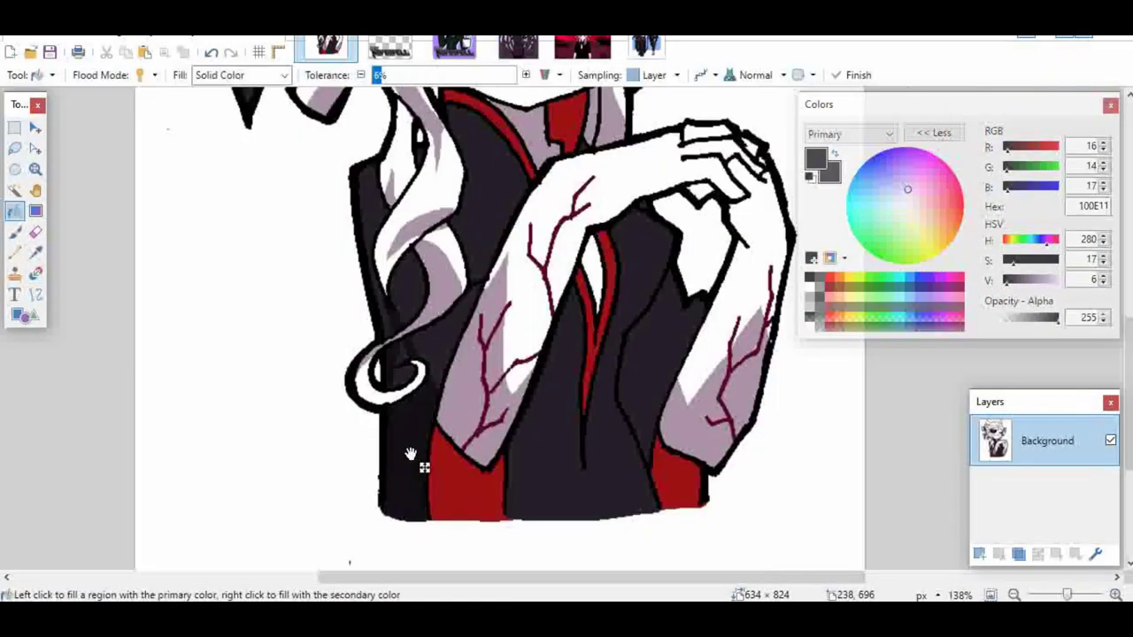
pyautogui.press('r')
pyautogui.keyDown('ctrl'); pyautogui.click(394, 286); pyautogui.keyUp('ctrl')
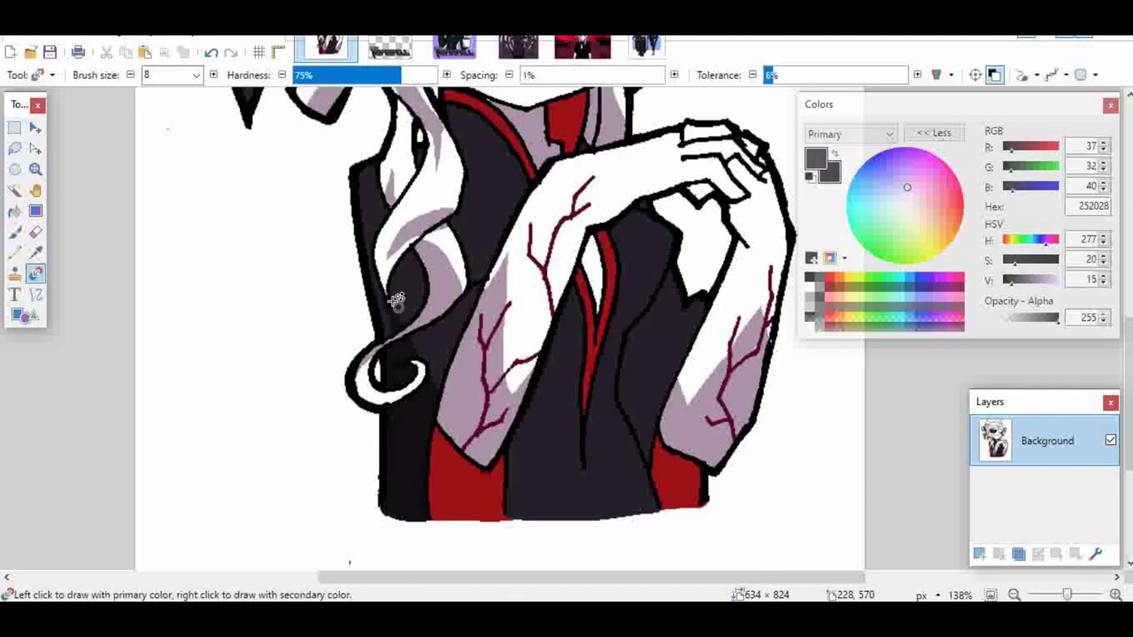
pyautogui.click(541, 493)
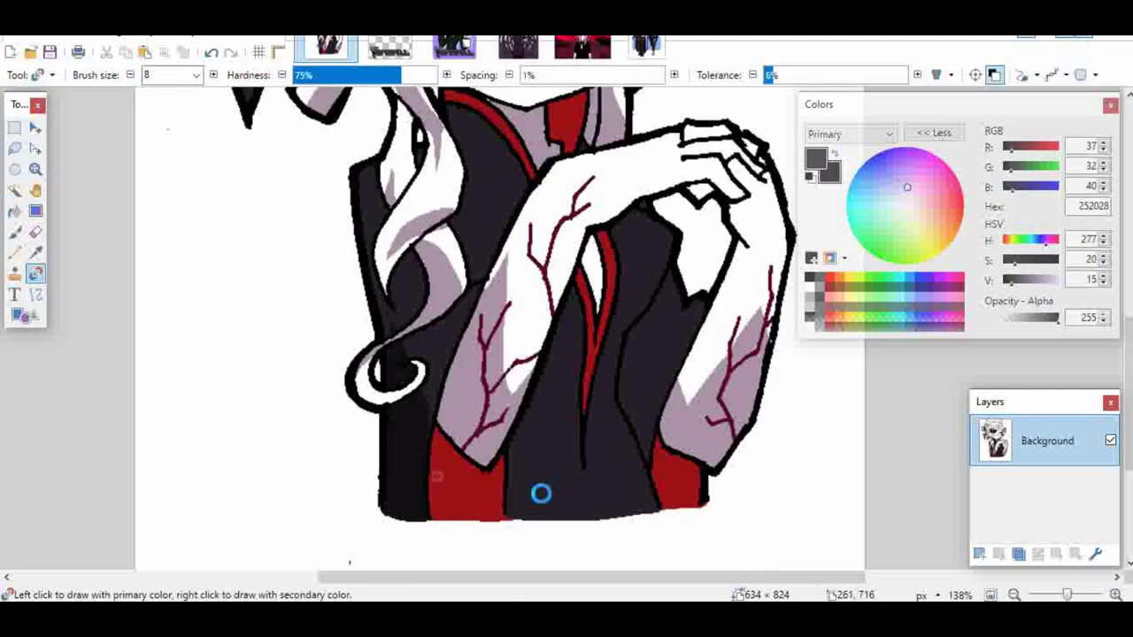
# Outline and fill a shadow across the lower part of the robe's central panel with 100E11.
pyautogui.keyDown('ctrl'); pyautogui.click(408, 476); pyautogui.keyUp('ctrl')
pyautogui.moveTo(517, 434)
pyautogui.mouseDown()
pyautogui.moveTo(543, 466)
pyautogui.moveTo(655, 510)
pyautogui.mouseUp()
pyautogui.press('f')
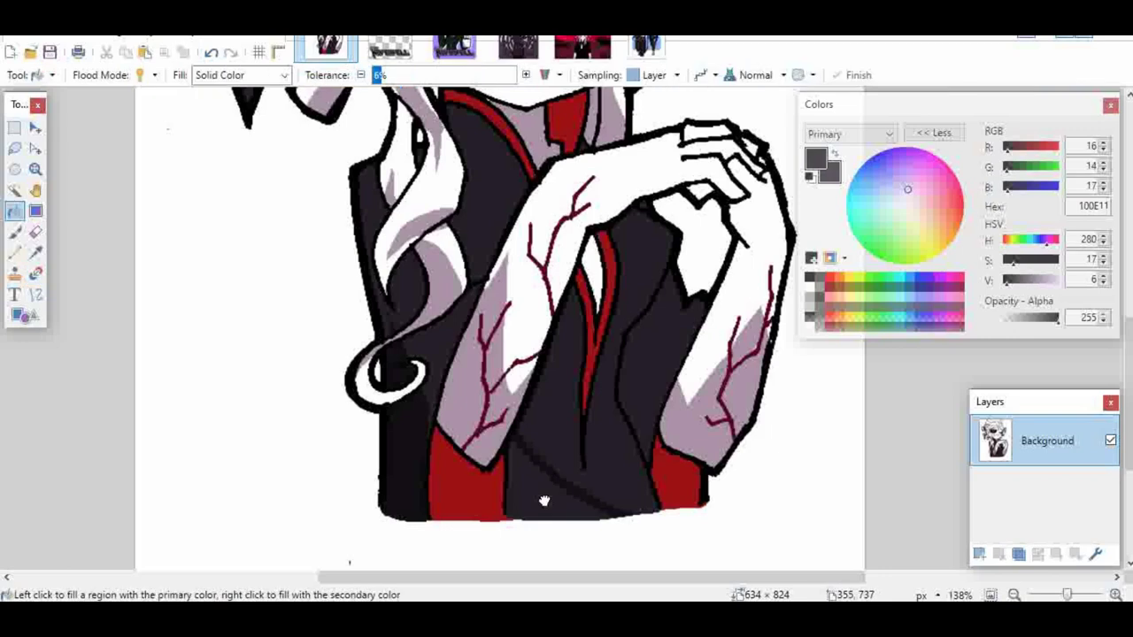
pyautogui.click(544, 501)
# Shade the robe section next to the far forearm with 100E11, refining its upper edge with 252028.
pyautogui.press('r')
pyautogui.moveTo(626, 351); pyautogui.dragTo(639, 376)
pyautogui.press('f')
pyautogui.click(664, 431)
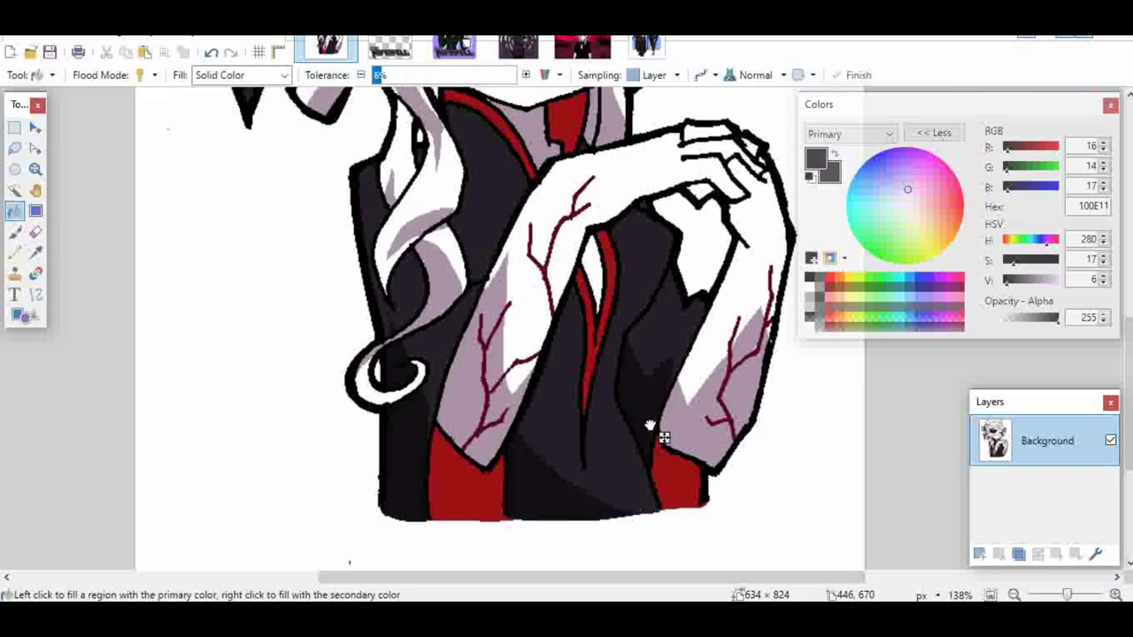
pyautogui.press('r')
pyautogui.press('x')
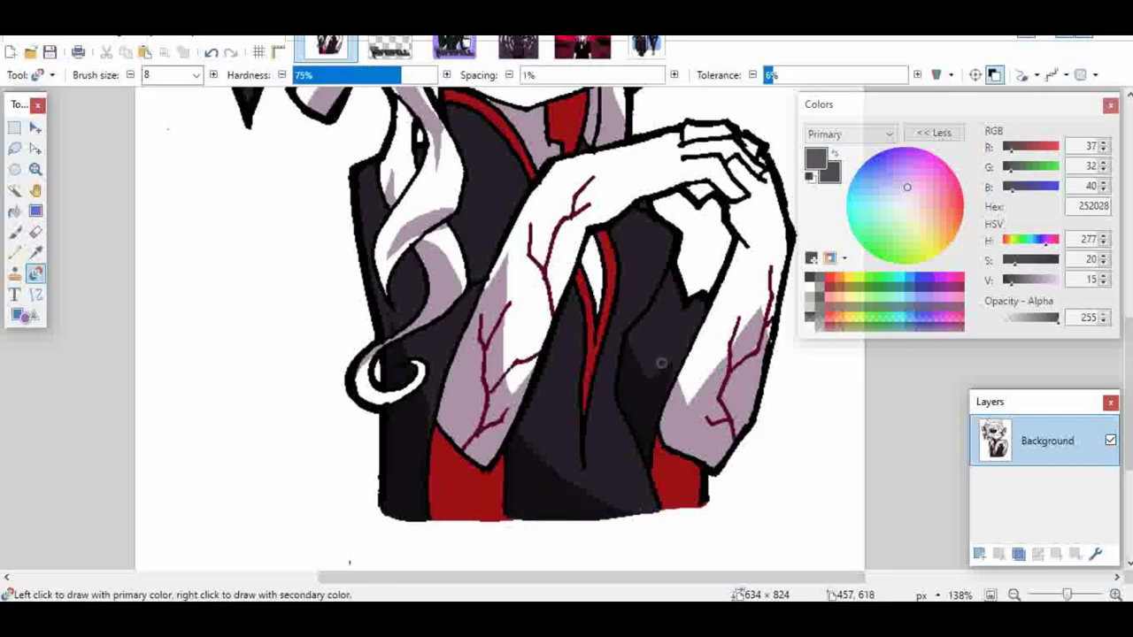
pyautogui.press('x')
# Shade the robe on both sides of the red lapels with 100E11, trimming the shadow's lower edge with 252028.
pyautogui.scroll(2, 470, 317)
pyautogui.press('x')
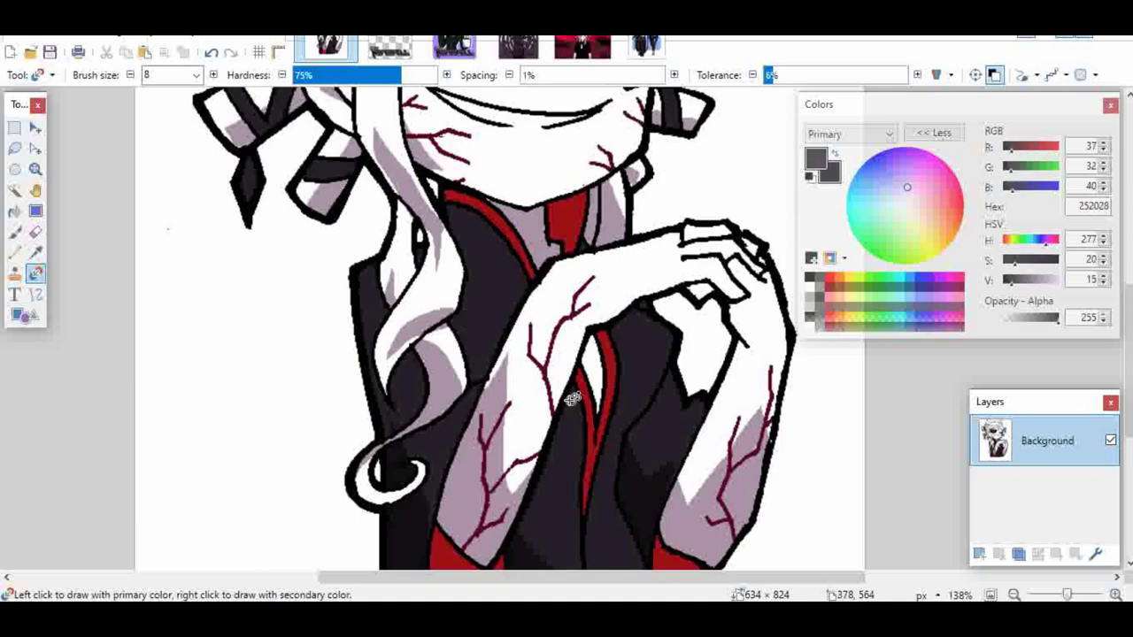
pyautogui.press('x')
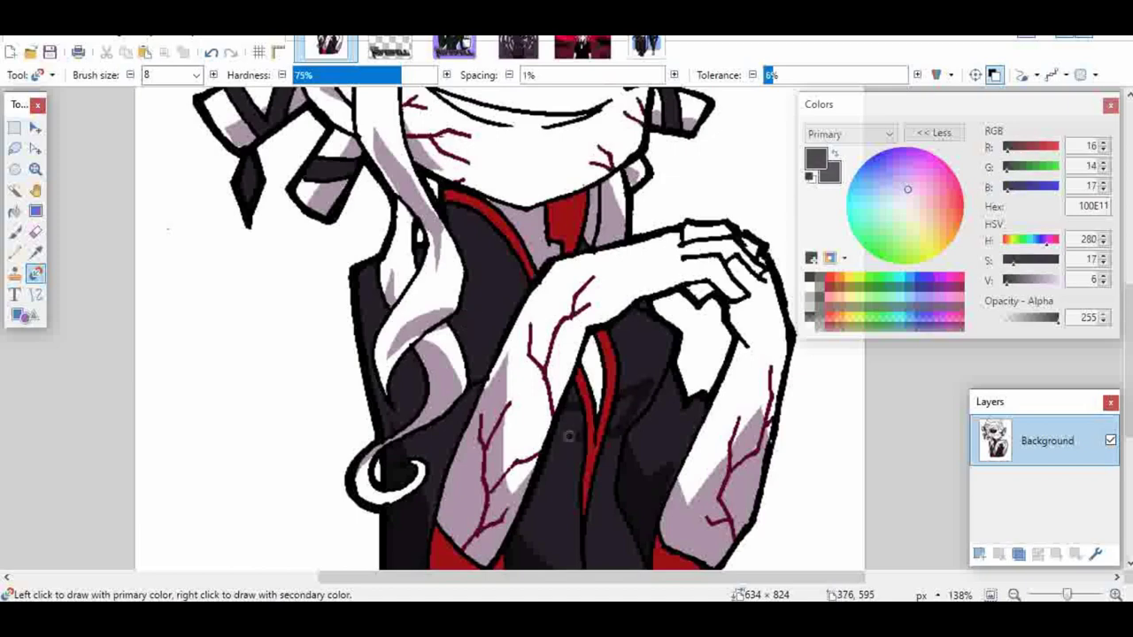
pyautogui.press('f')
pyautogui.click(627, 396)
pyautogui.press('r')
pyautogui.press('x')
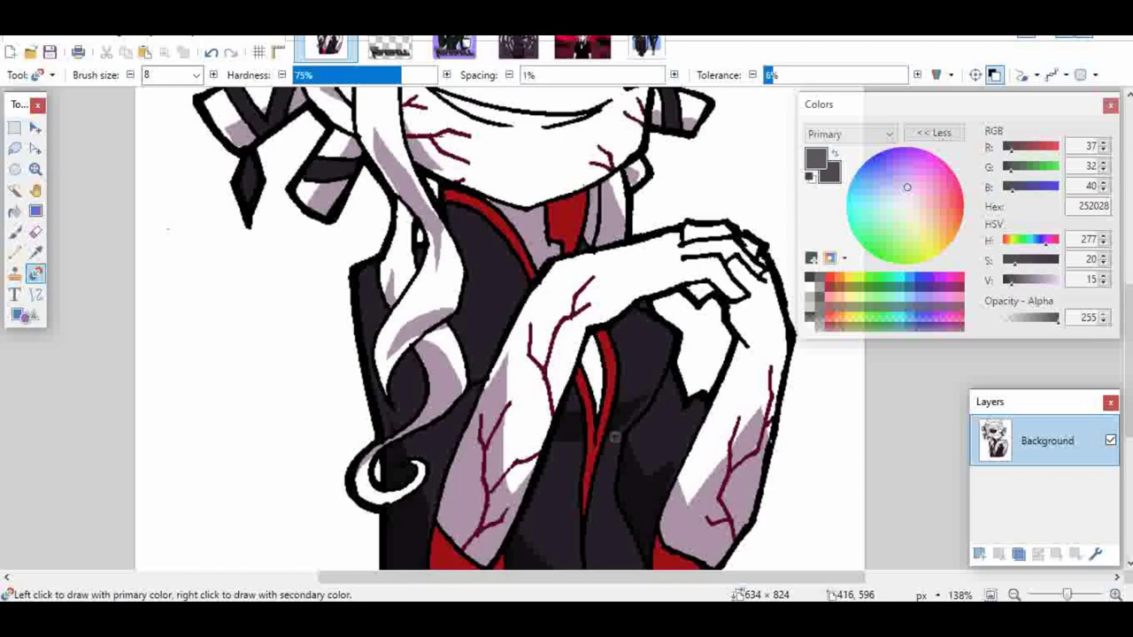
pyautogui.moveTo(616, 436); pyautogui.dragTo(531, 440)
# Shade the robe's chest beside the near forearm using 100E11 and 252028.
pyautogui.scroll(3, 476, 433)
pyautogui.moveTo(477, 433)
pyautogui.mouseDown()
pyautogui.moveTo(479, 464)
pyautogui.moveTo(462, 399)
pyautogui.moveTo(532, 518)
pyautogui.mouseUp()
pyautogui.press('x')
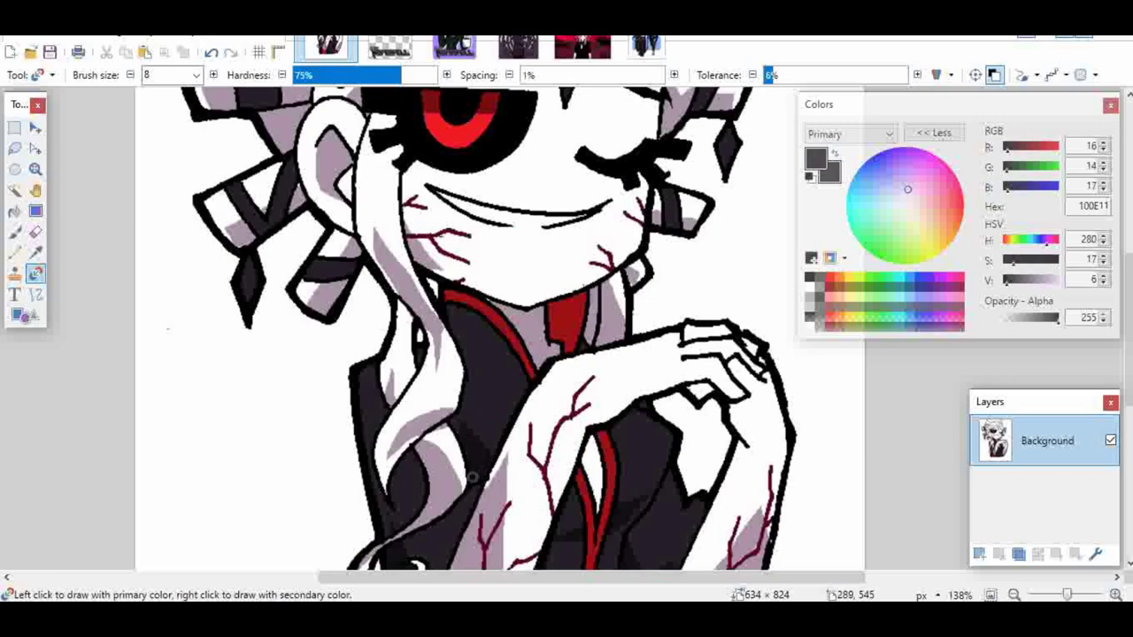
pyautogui.click(991, 595)
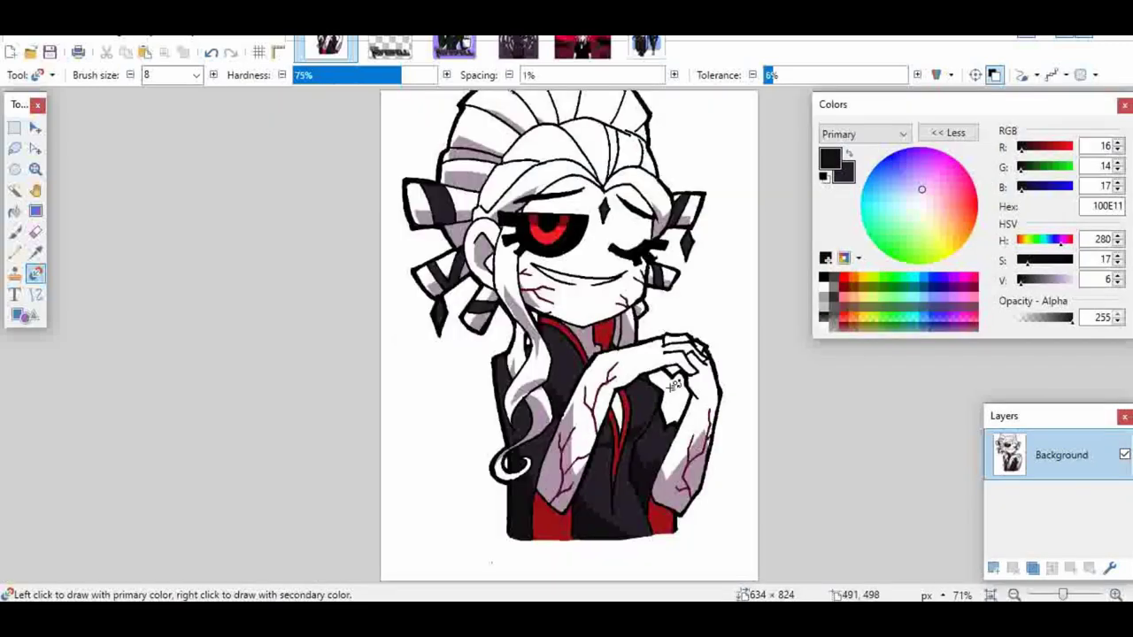
# Set the recolor brush size to 23 and check the green-haired character's poster for reference.
pyautogui.hotkey('ctrl', ']')
pyautogui.hotkey('ctrl', ']')
pyautogui.hotkey('ctrl', ']')
pyautogui.click(453, 46)
pyautogui.click(330, 46)
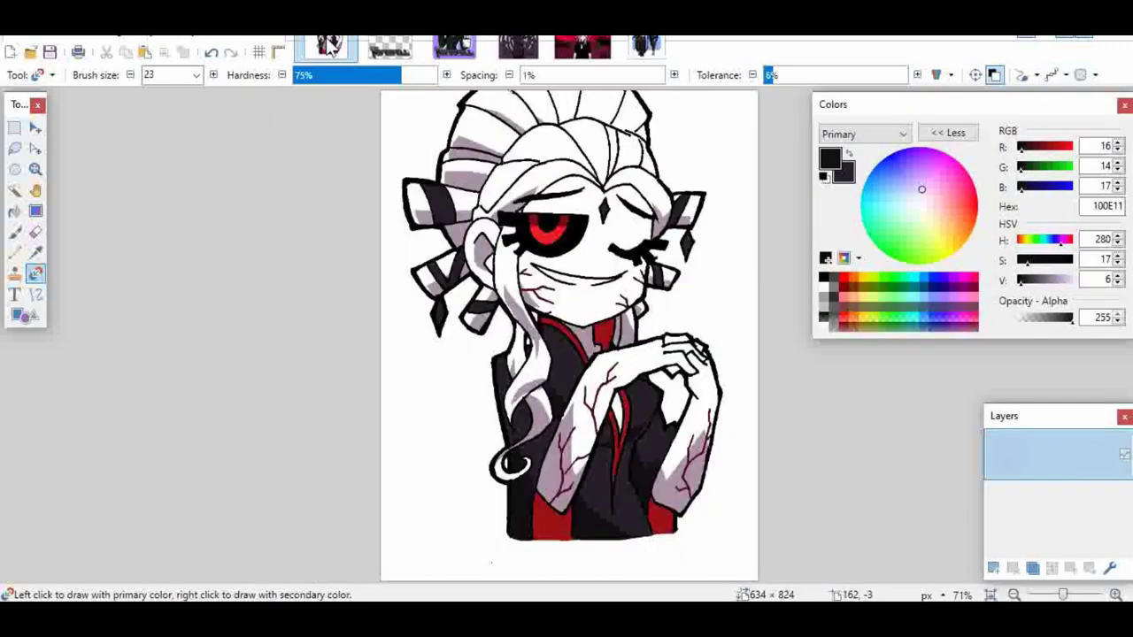
# Sample the background purple AE7FFE and the cyan rim colour AEFEFE from the green-haired character's poster.
pyautogui.press('k')
pyautogui.click(453, 48)
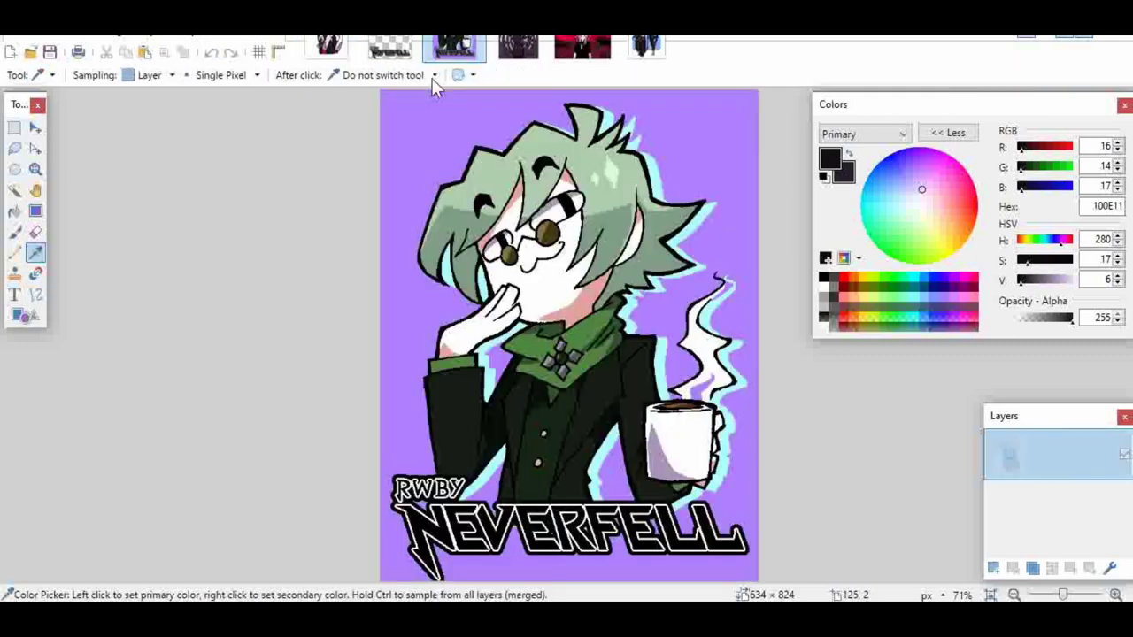
pyautogui.click(464, 99)
pyautogui.press('x')
pyautogui.click(605, 121)
pyautogui.click(331, 48)
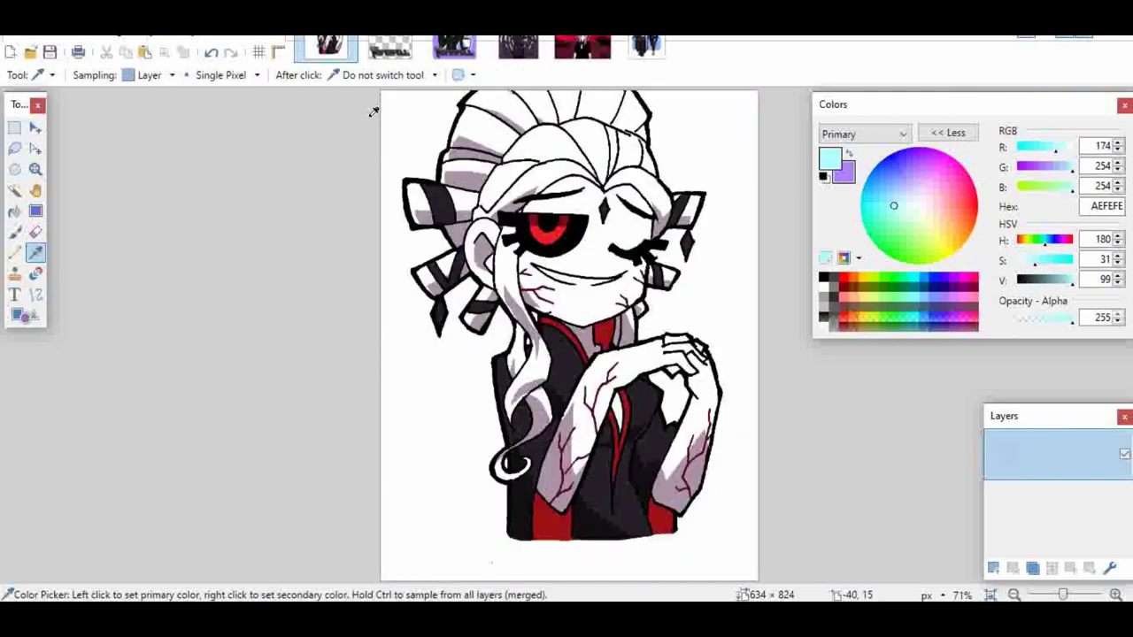
# Fill the white background around the character with purple AE7FFE.
pyautogui.press('f')
pyautogui.press('x')
pyautogui.click(416, 151)
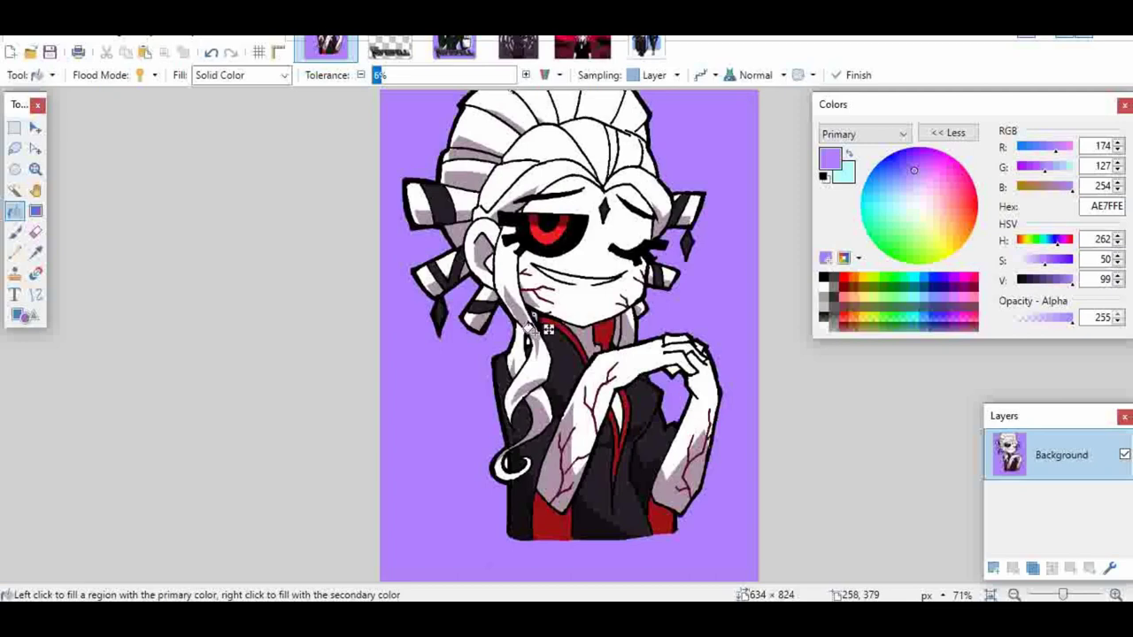
# Sample the AB93A7 shading, lower its saturation to 4 and refill the character's shading with the resulting AAA4A9.
pyautogui.press('k')
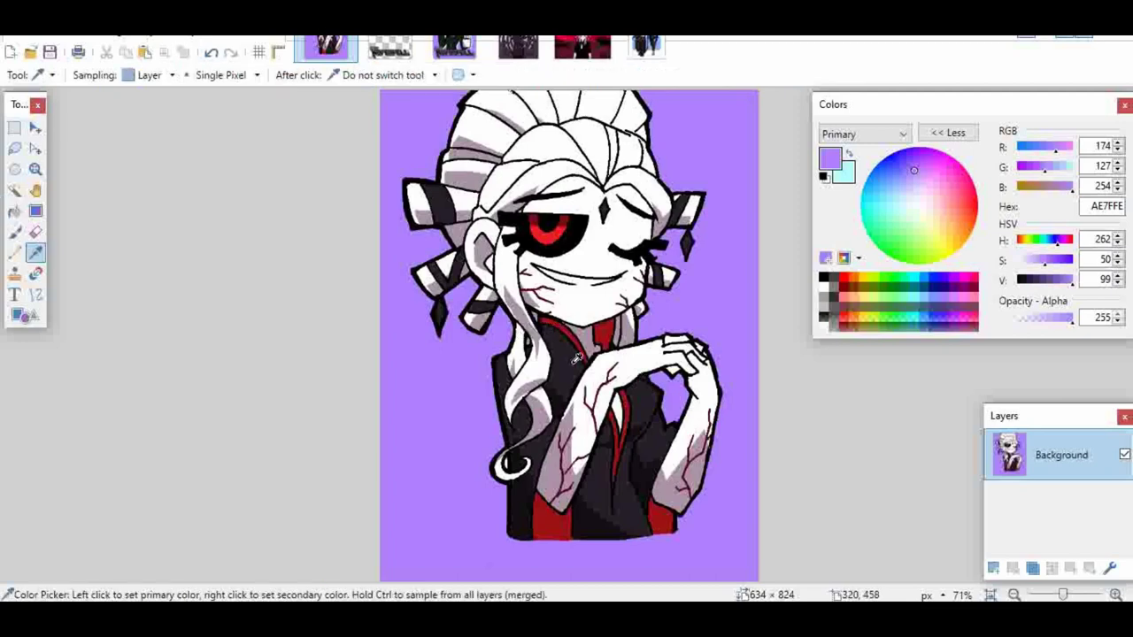
pyautogui.click(530, 187)
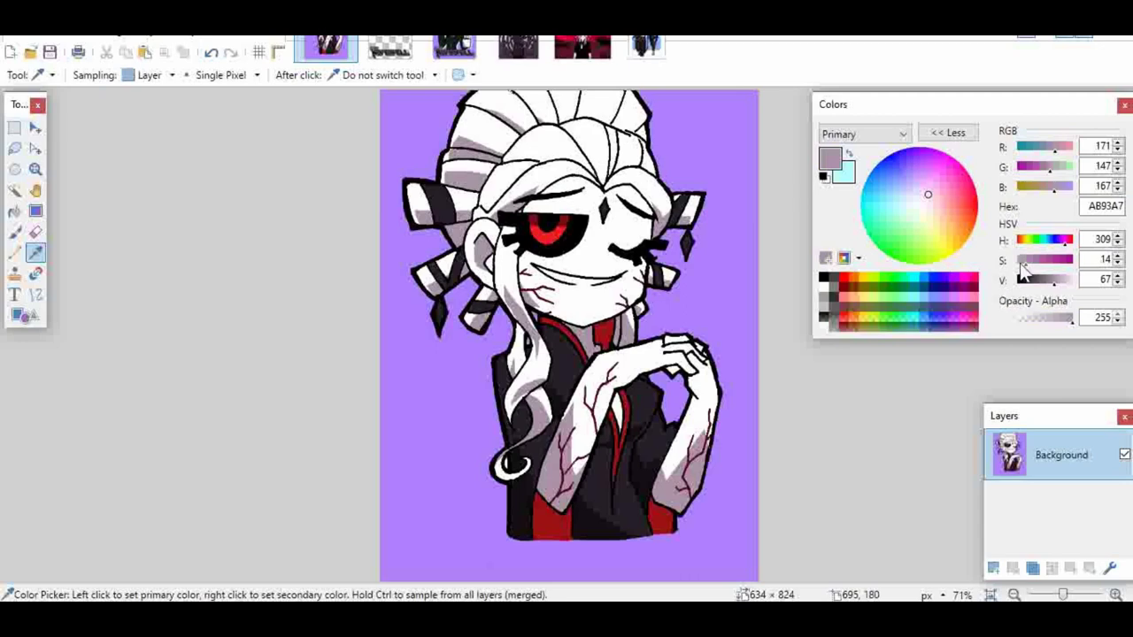
pyautogui.click(1021, 262)
pyautogui.click(15, 211)
pyautogui.click(479, 159)
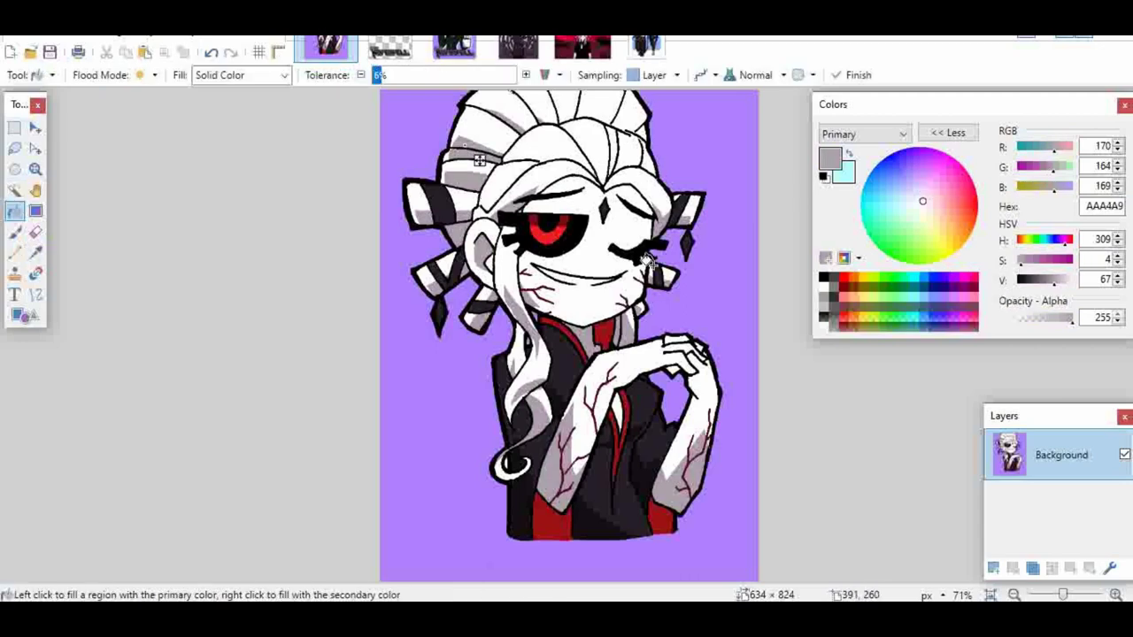
# Select the purple background with the Magic Wand and invert the selection over the whole canvas to isolate the character.
pyautogui.press('k')
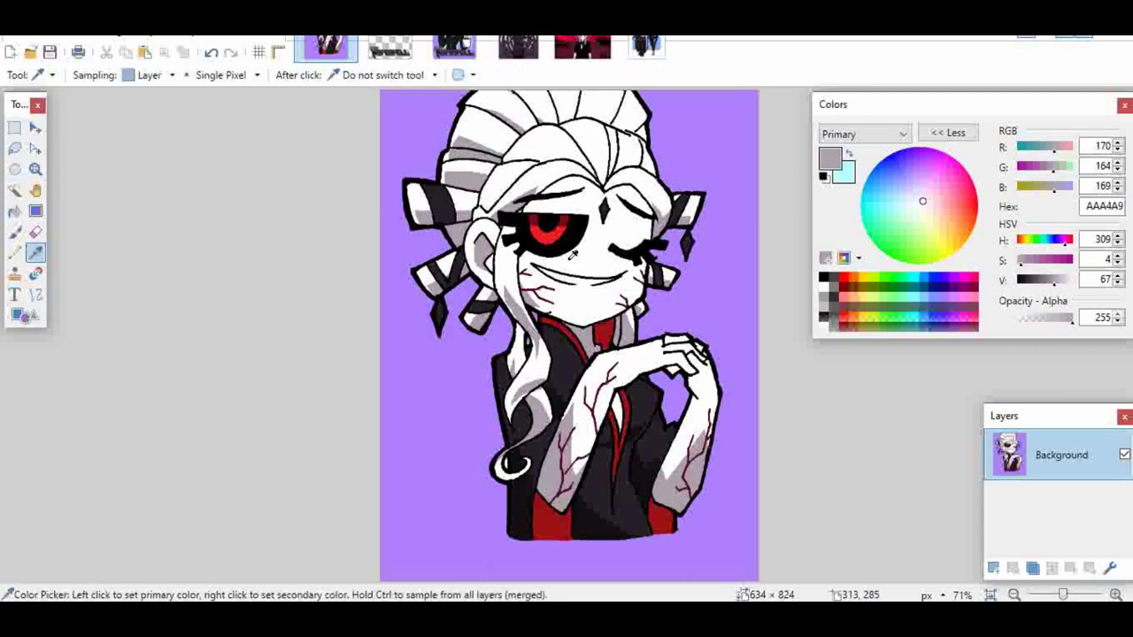
pyautogui.click(13, 189)
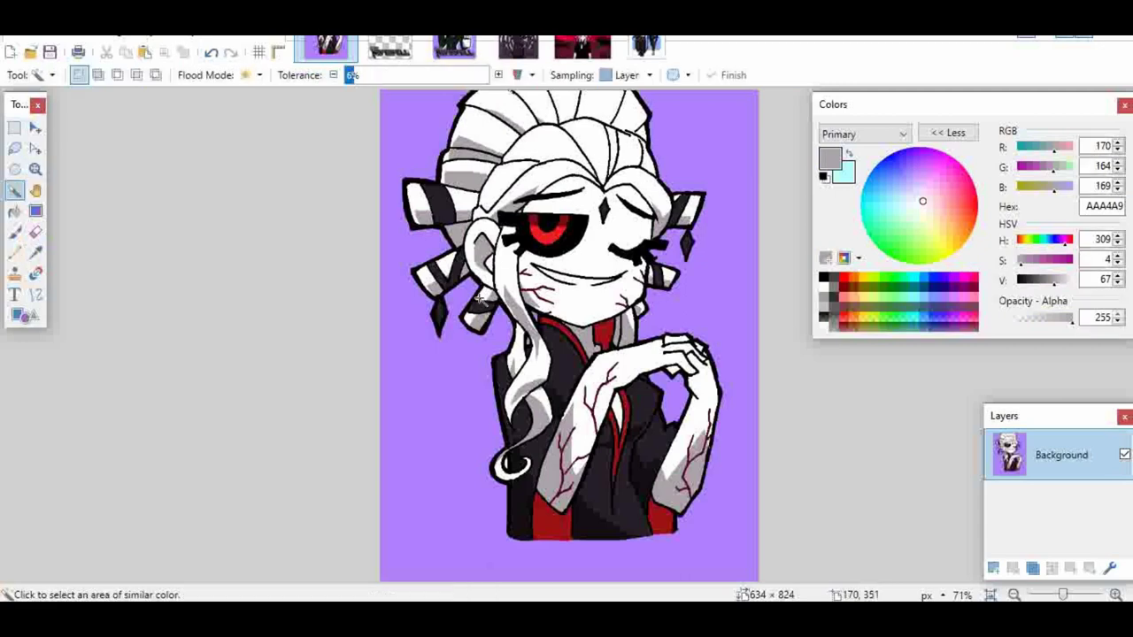
pyautogui.click(442, 360)
pyautogui.press('s')
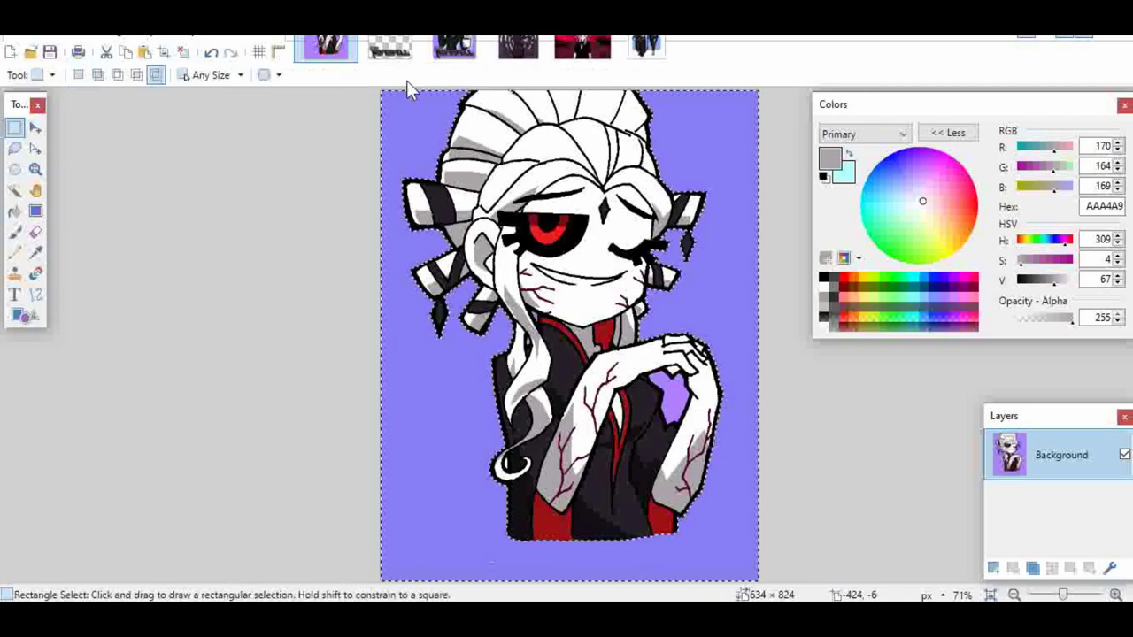
pyautogui.moveTo(406, 81); pyautogui.dragTo(920, 591)
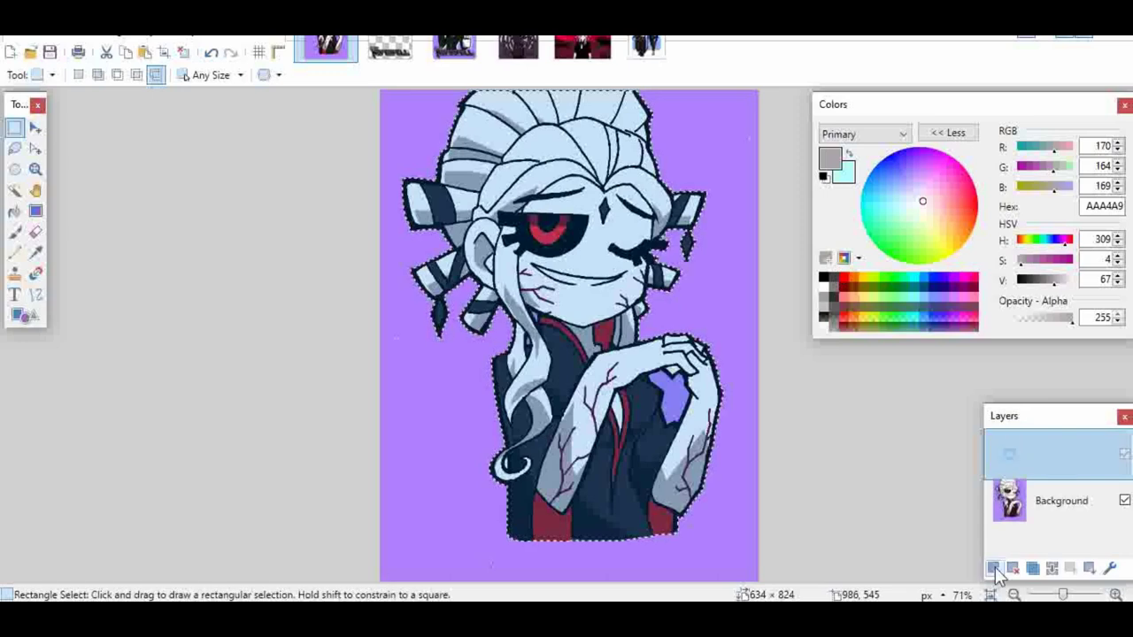
# Paste a copy of the character onto a new layer, offset it slightly sideways and fill it with cyan AEFEFE.
pyautogui.hotkey('ctrl', 'shift', 'v')
pyautogui.moveTo(654, 395); pyautogui.dragTo(674, 391)
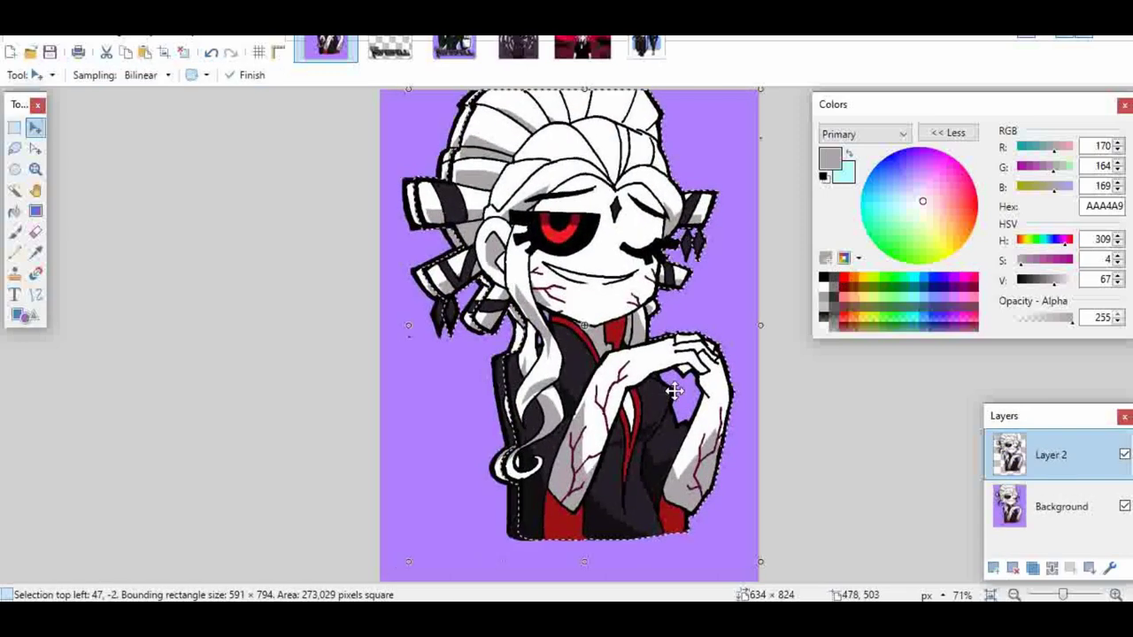
pyautogui.press('x')
pyautogui.press('BackSpace')
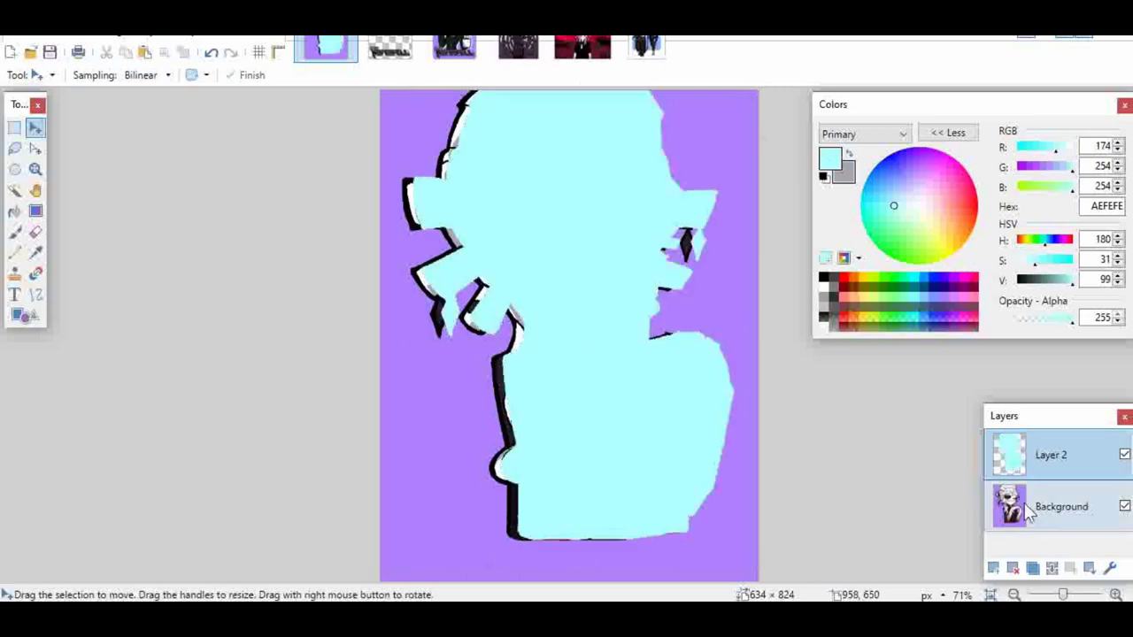
# Check the poster reference and select the original character's silhouette on the Background layer.
pyautogui.click(467, 55)
pyautogui.click(316, 41)
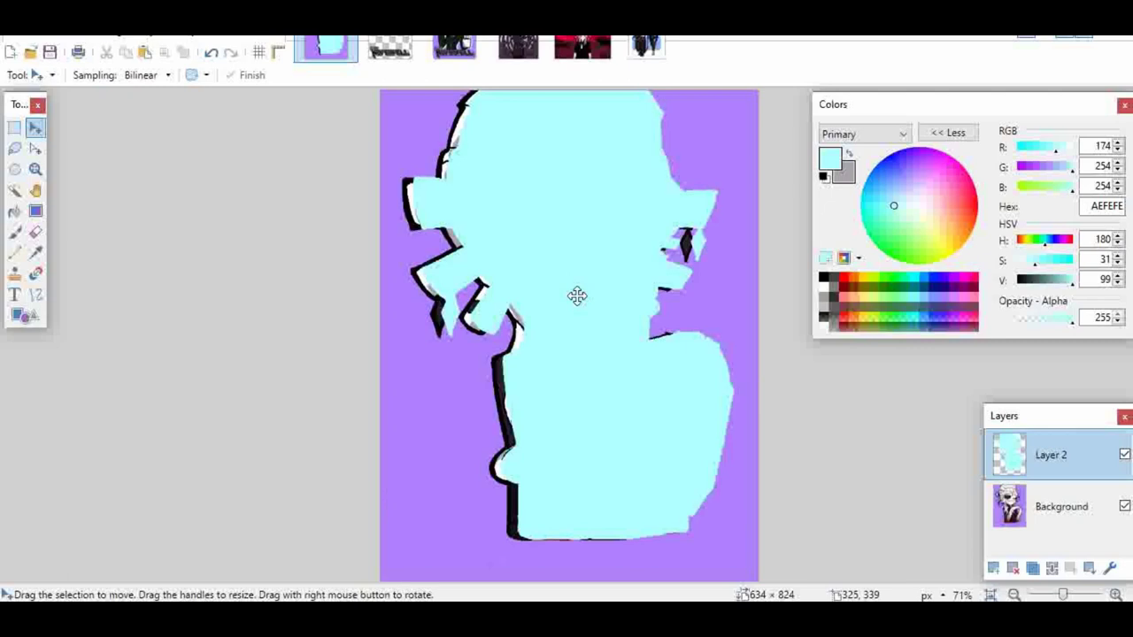
pyautogui.hotkey('ctrl', 'a')
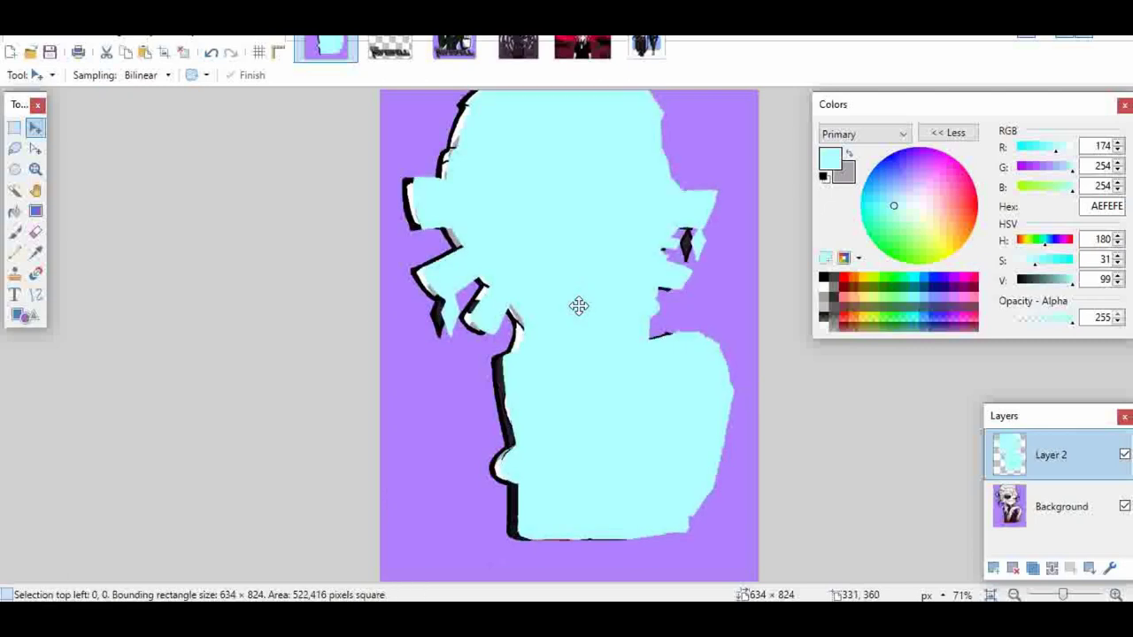
pyautogui.click(1018, 513)
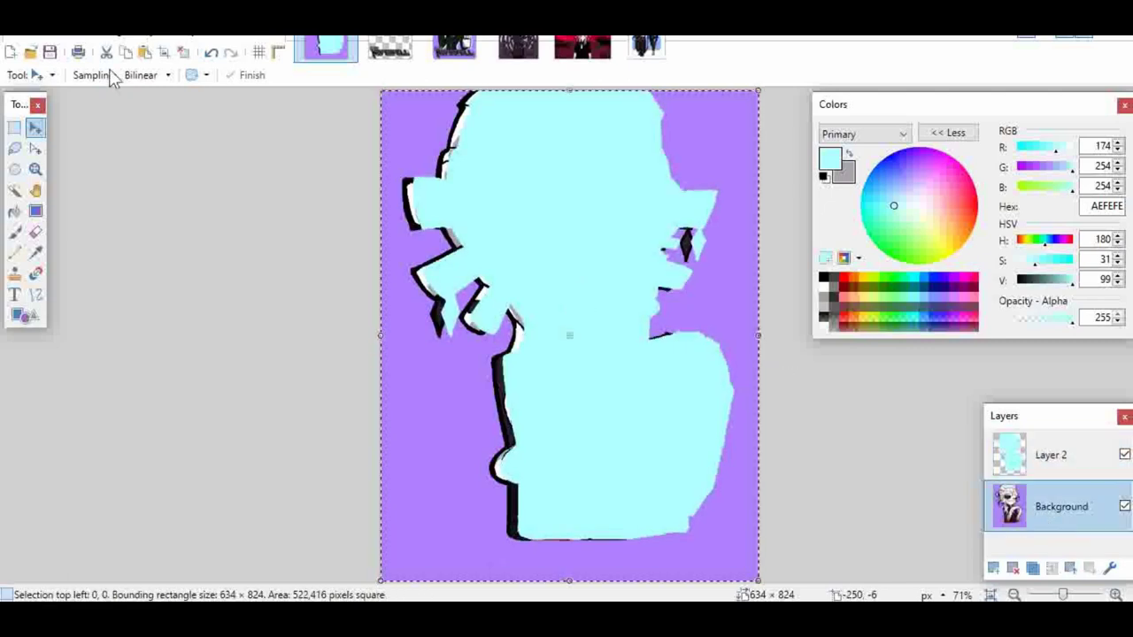
pyautogui.click(14, 189)
pyautogui.click(423, 133)
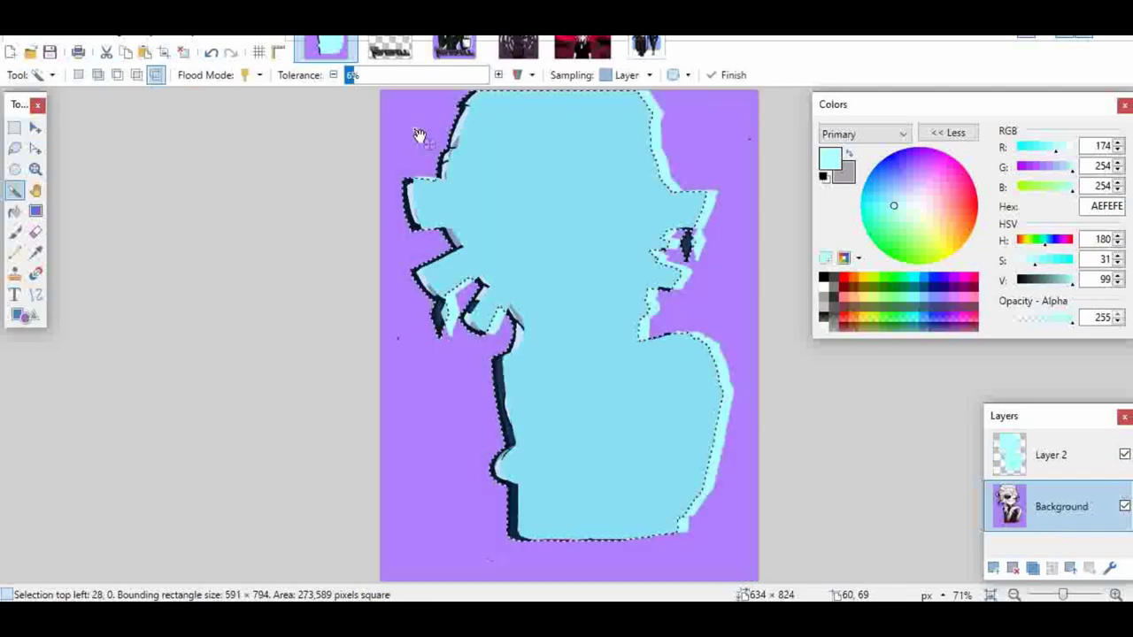
# Delete the selected silhouette from the cyan layer, leaving an offset rim, and flatten the image.
pyautogui.click(1058, 455)
pyautogui.press('Delete')
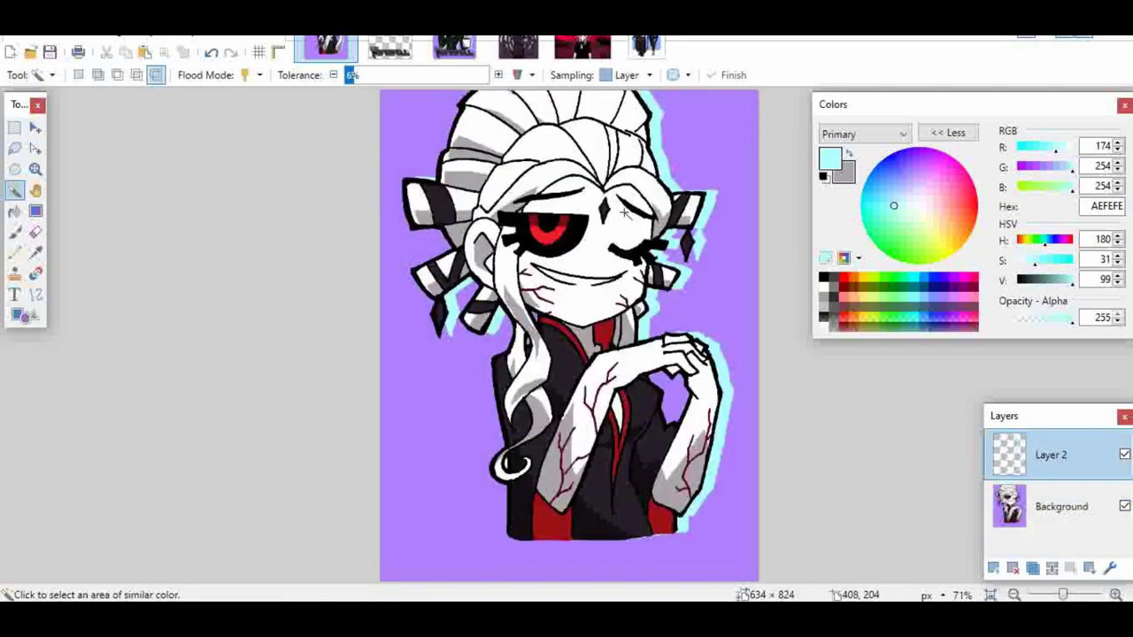
pyautogui.hotkey('ctrl', 'shift', 'Delete')
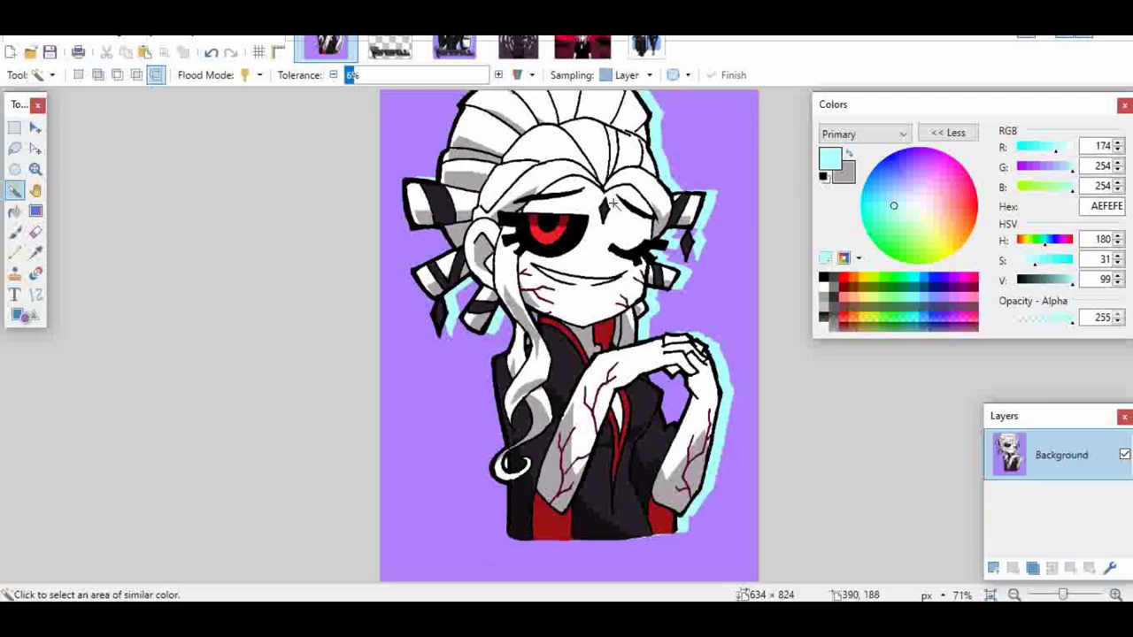
# Copy the whole RWBY Neverfell logo image and return to the character drawing.
pyautogui.click(393, 52)
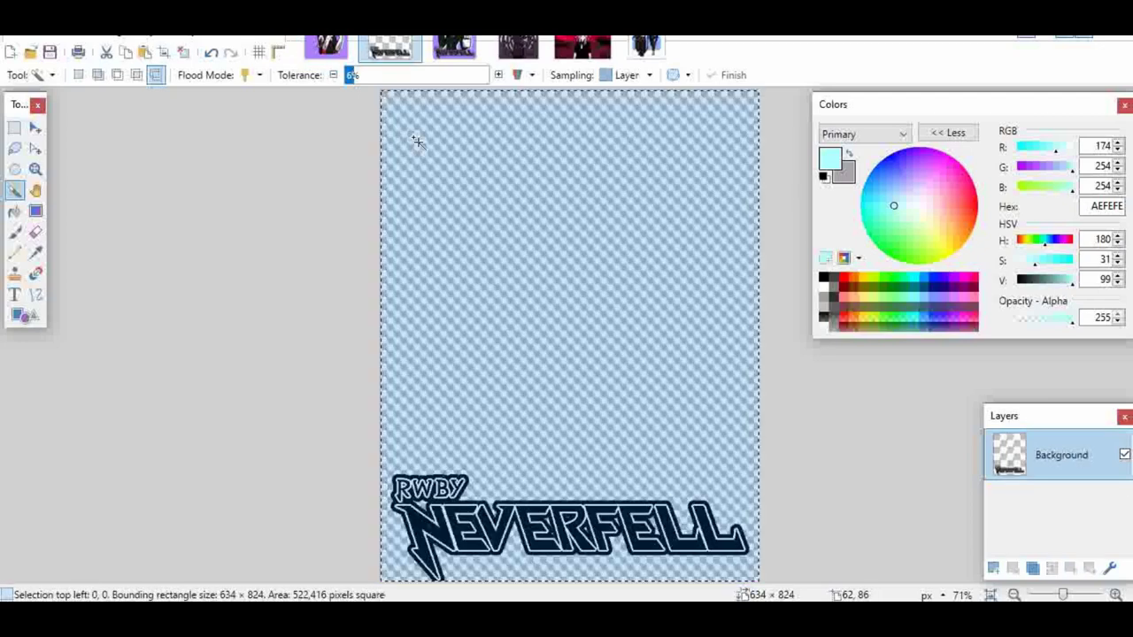
pyautogui.click(327, 47)
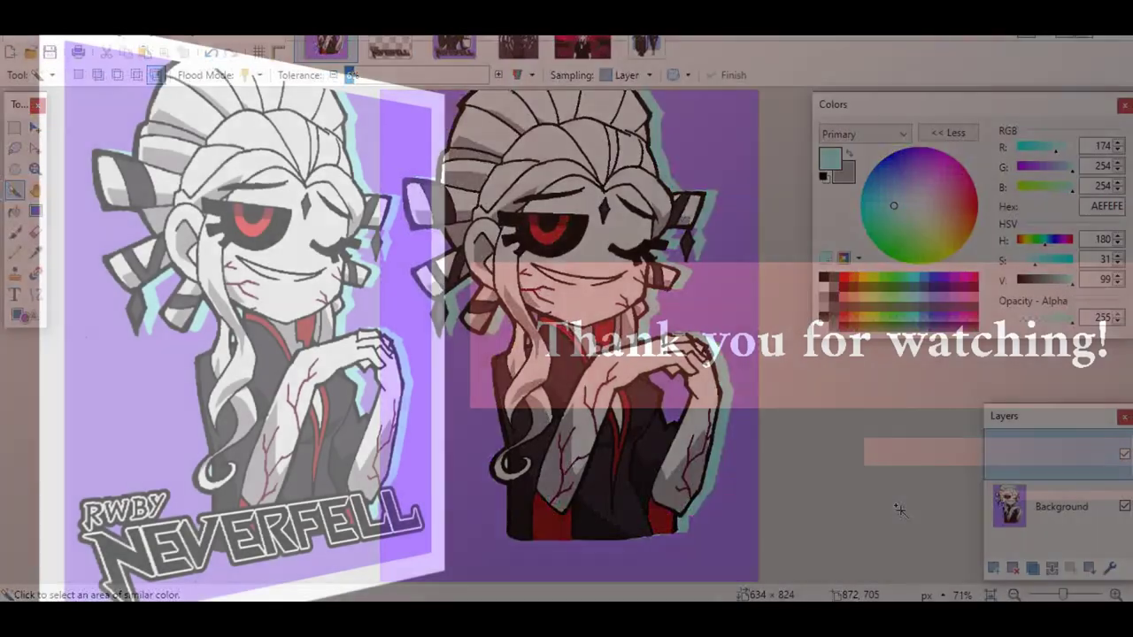